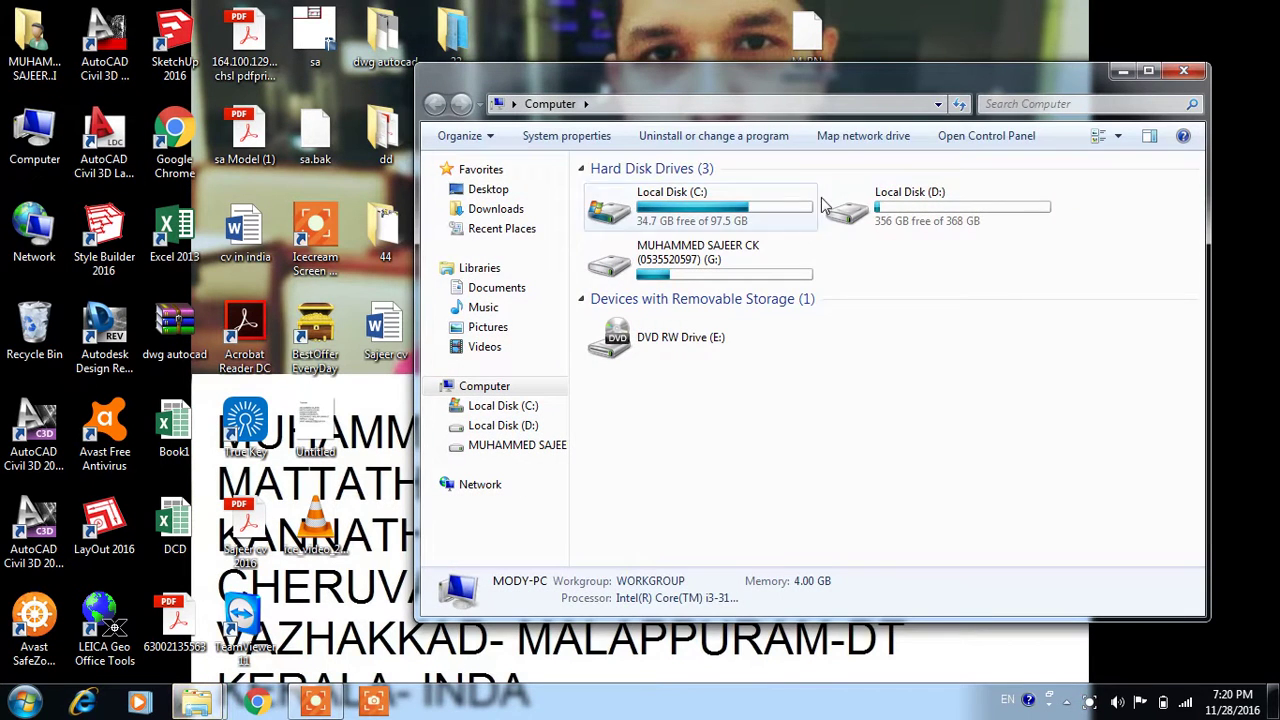
- Look through Local Disk (D:) and the Downloads folder, previewing the address image
{"action": "double_click", "coordinate": [840, 206]}
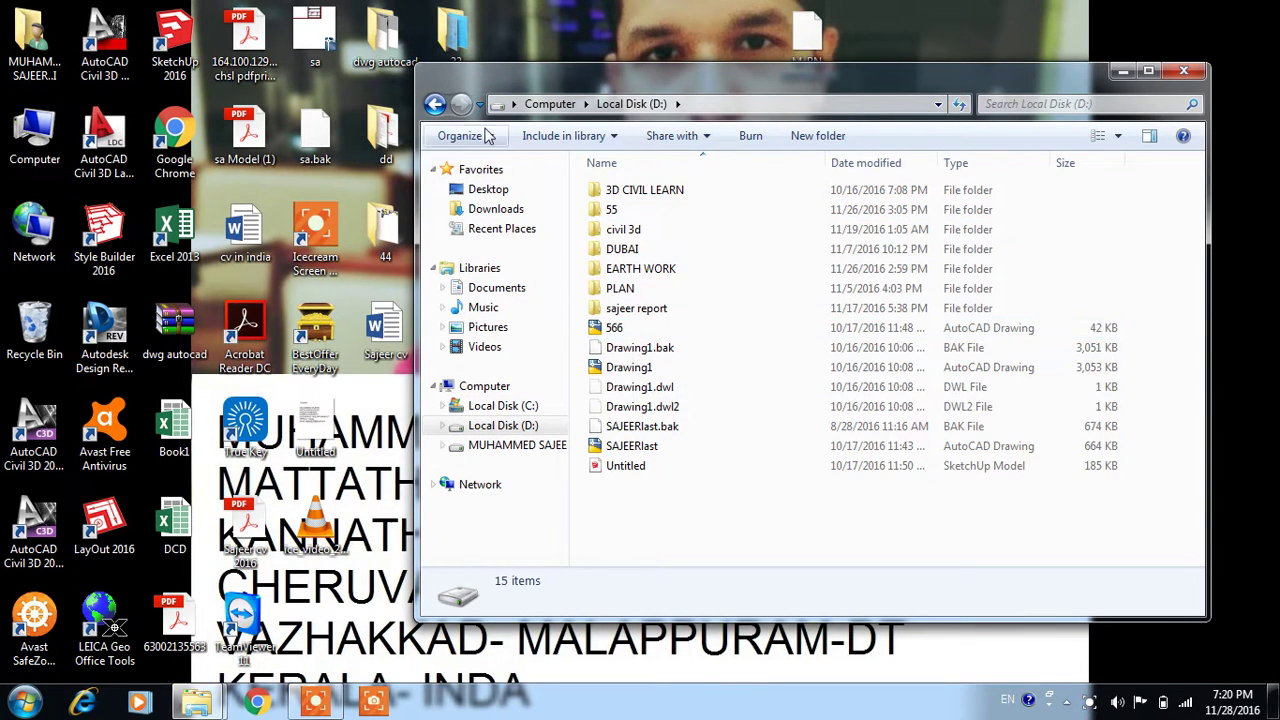
{"action": "left_click", "coordinate": [434, 104]}
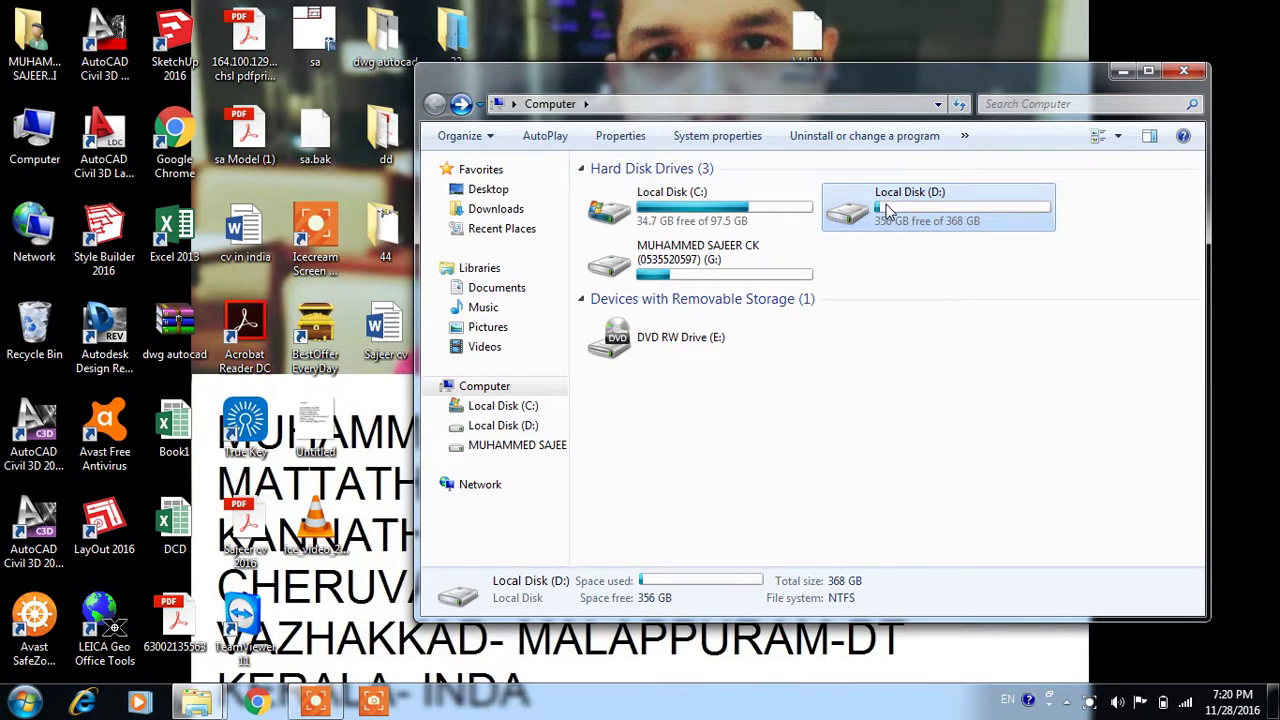
{"action": "left_click", "coordinate": [496, 208]}
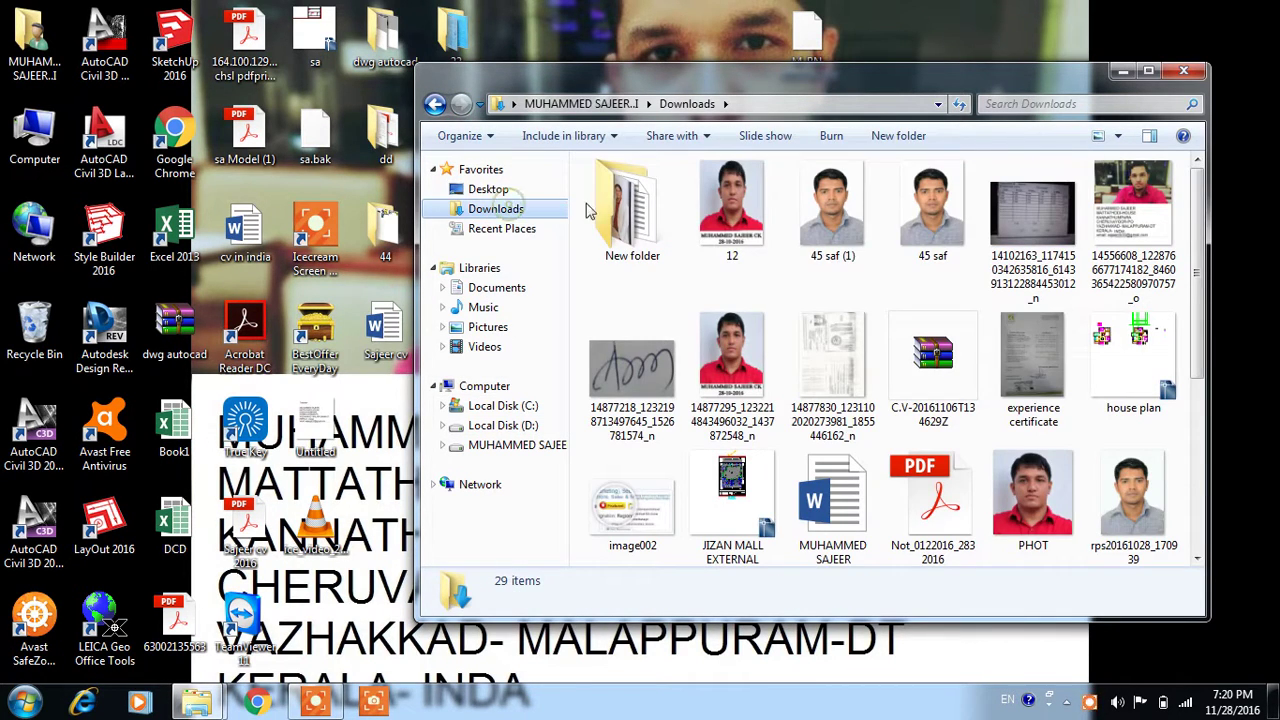
{"action": "double_click", "coordinate": [1137, 233]}
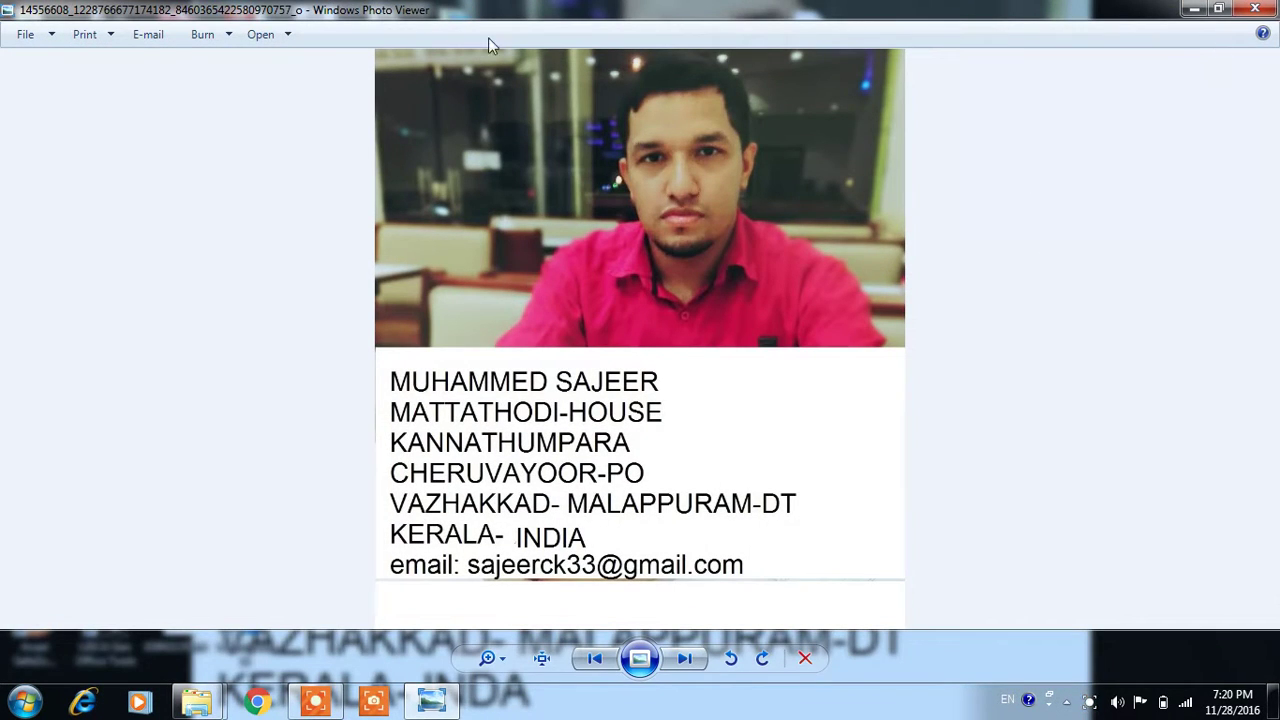
{"action": "left_click", "coordinate": [1254, 9]}
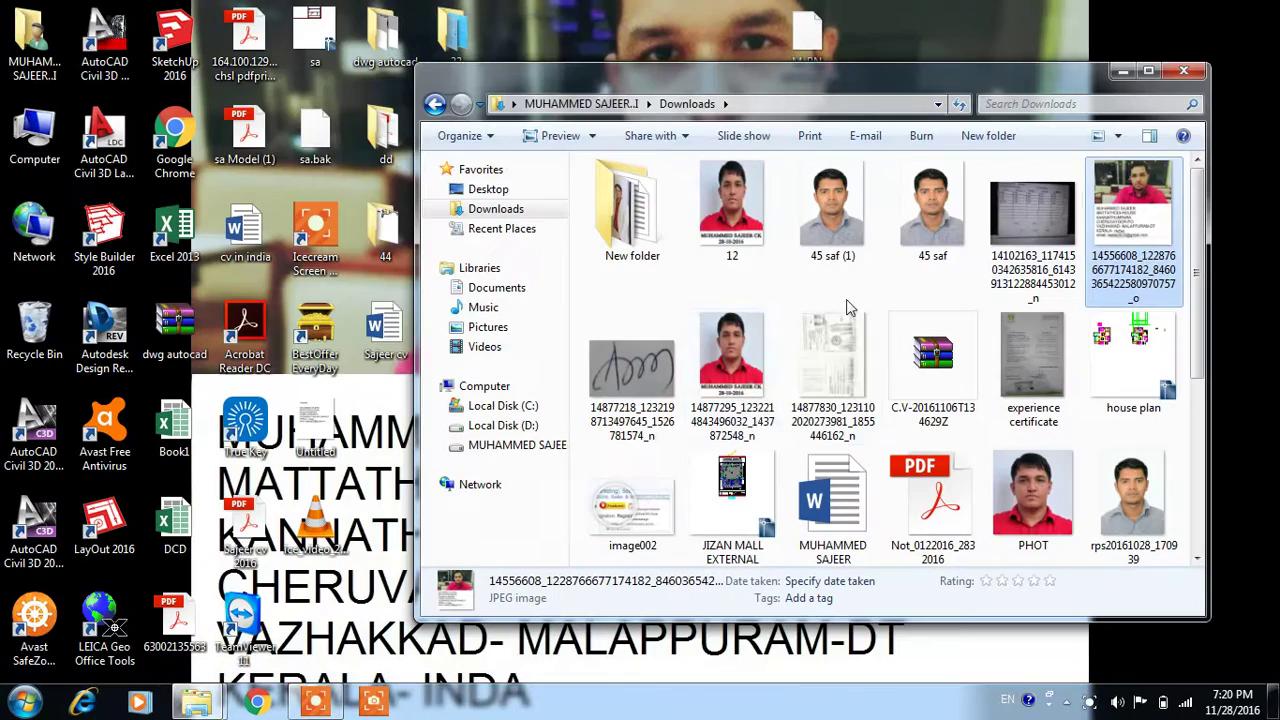
- Close the file browser and preview the Untitled image from the desktop
{"action": "scroll", "coordinate": [820, 445], "scroll_direction": "down", "scroll_amount": 3}
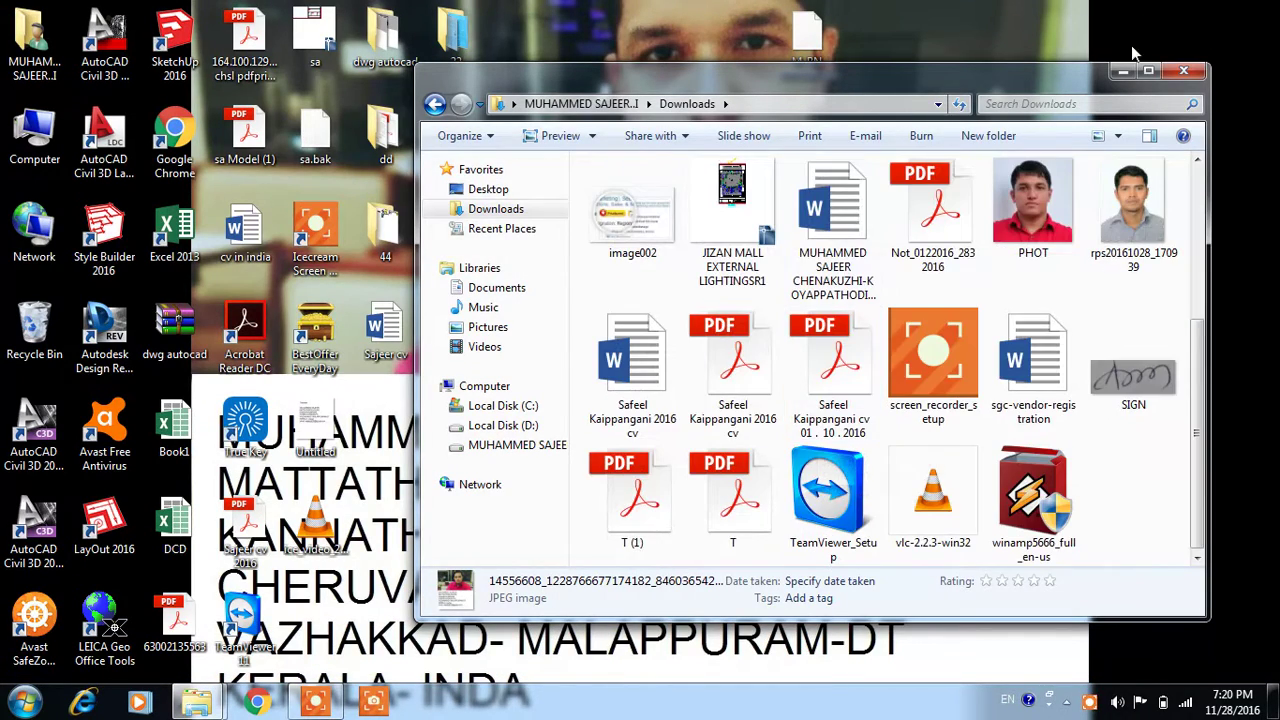
{"action": "left_click", "coordinate": [1184, 70]}
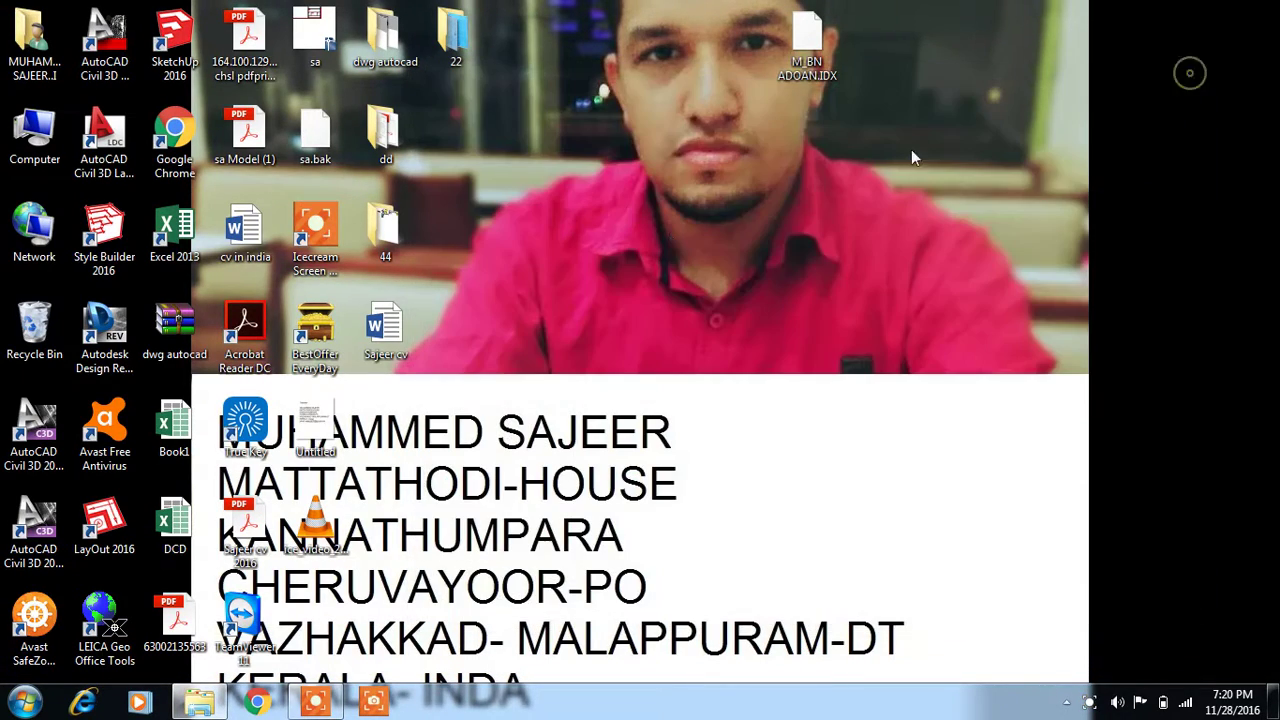
{"action": "double_click", "coordinate": [345, 422]}
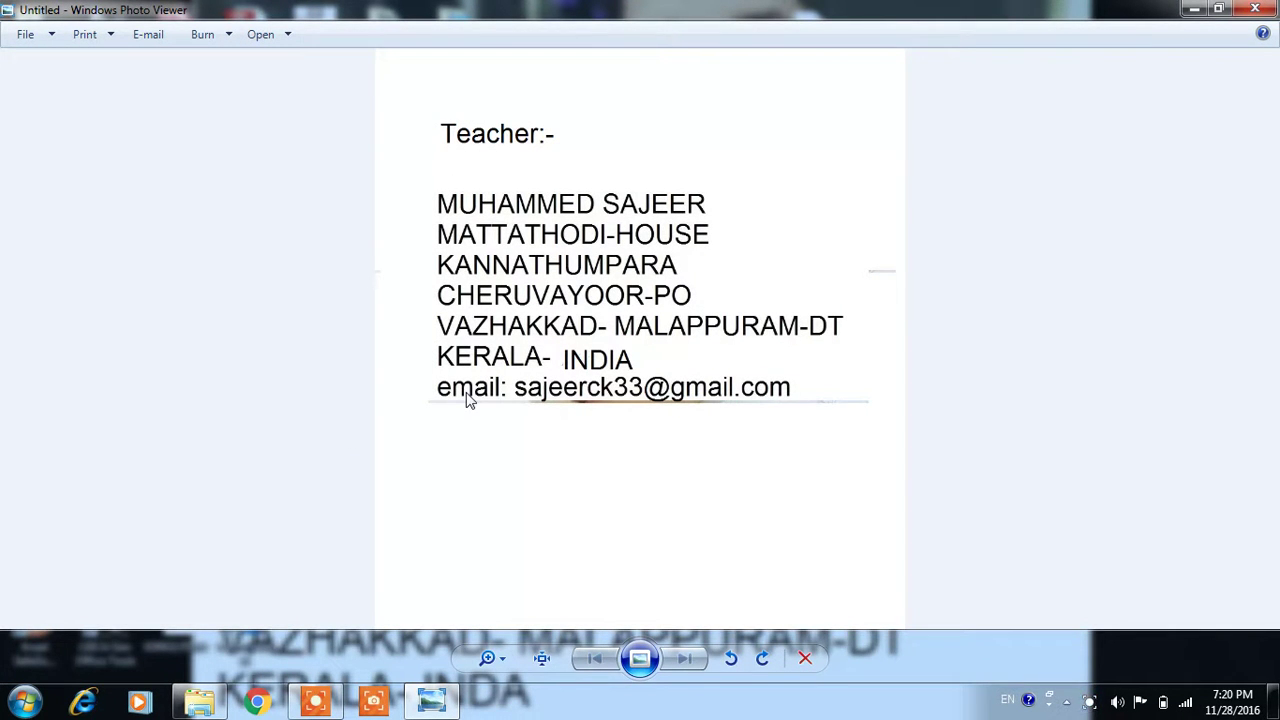
{"action": "left_click", "coordinate": [1264, 8]}
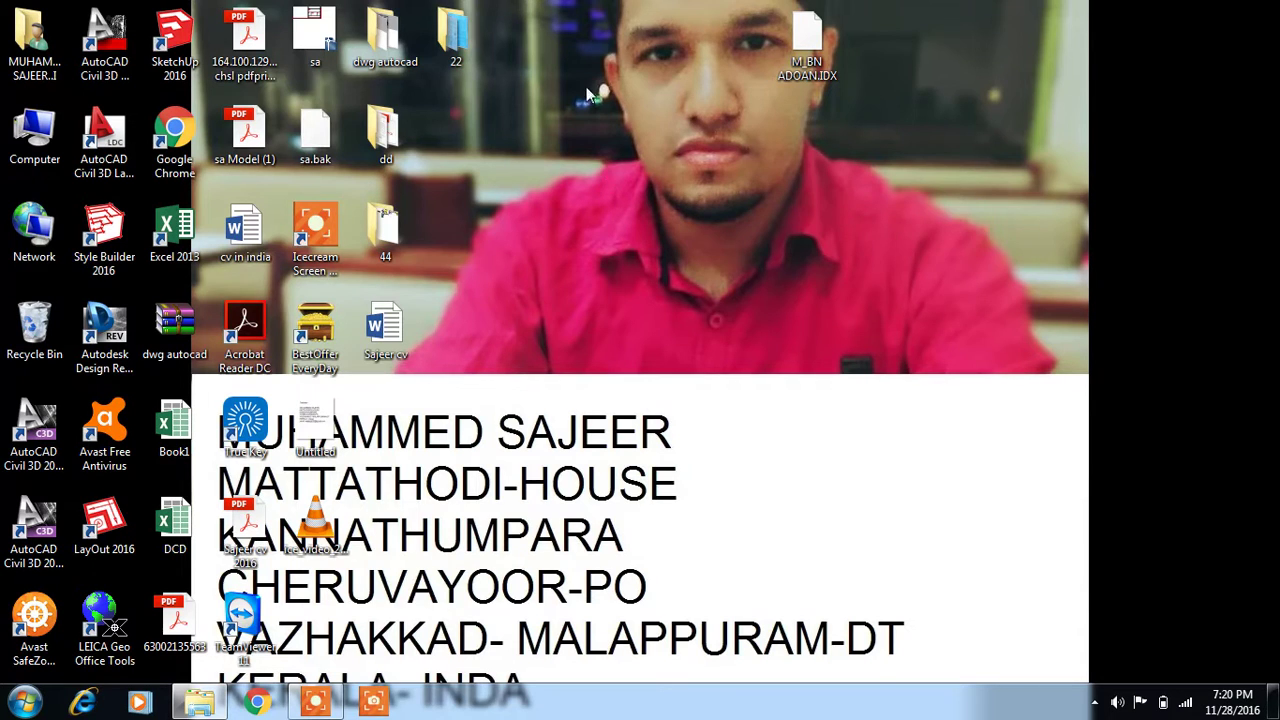
{"action": "left_click", "coordinate": [121, 163]}
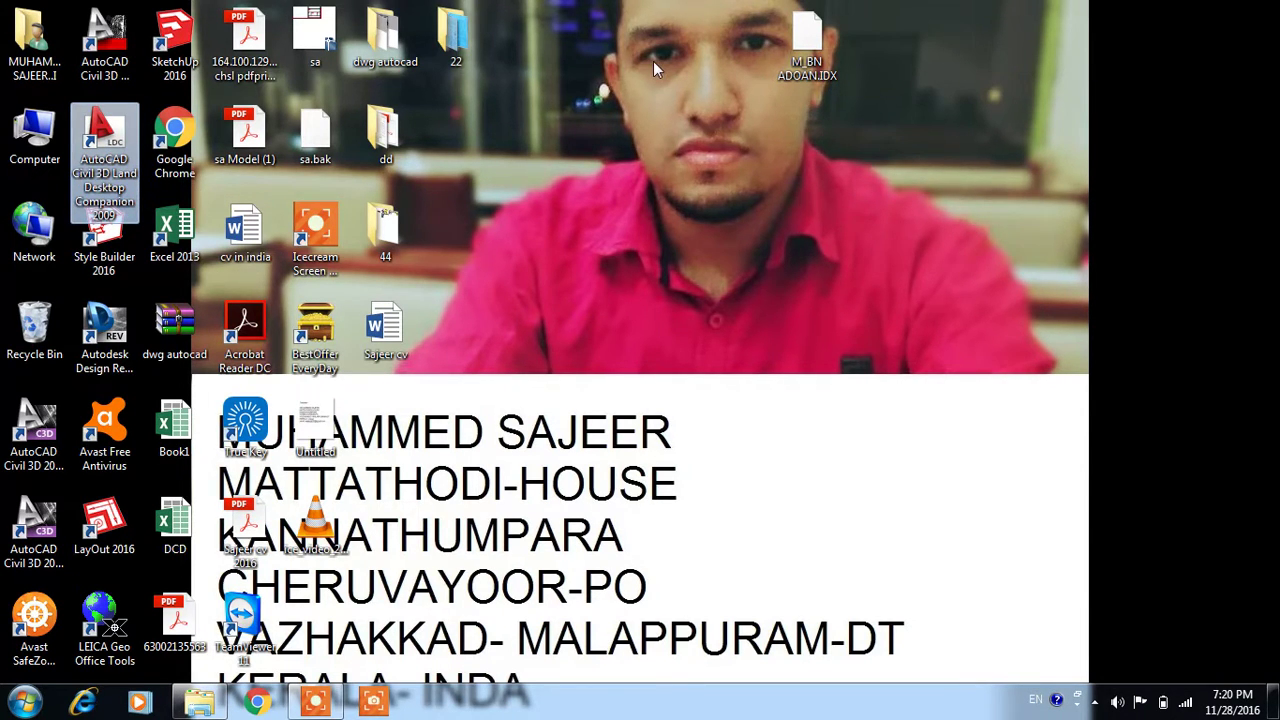
- Cut the M_BN ADOAN.IDX file from the desktop
{"action": "left_click", "coordinate": [800, 62]}
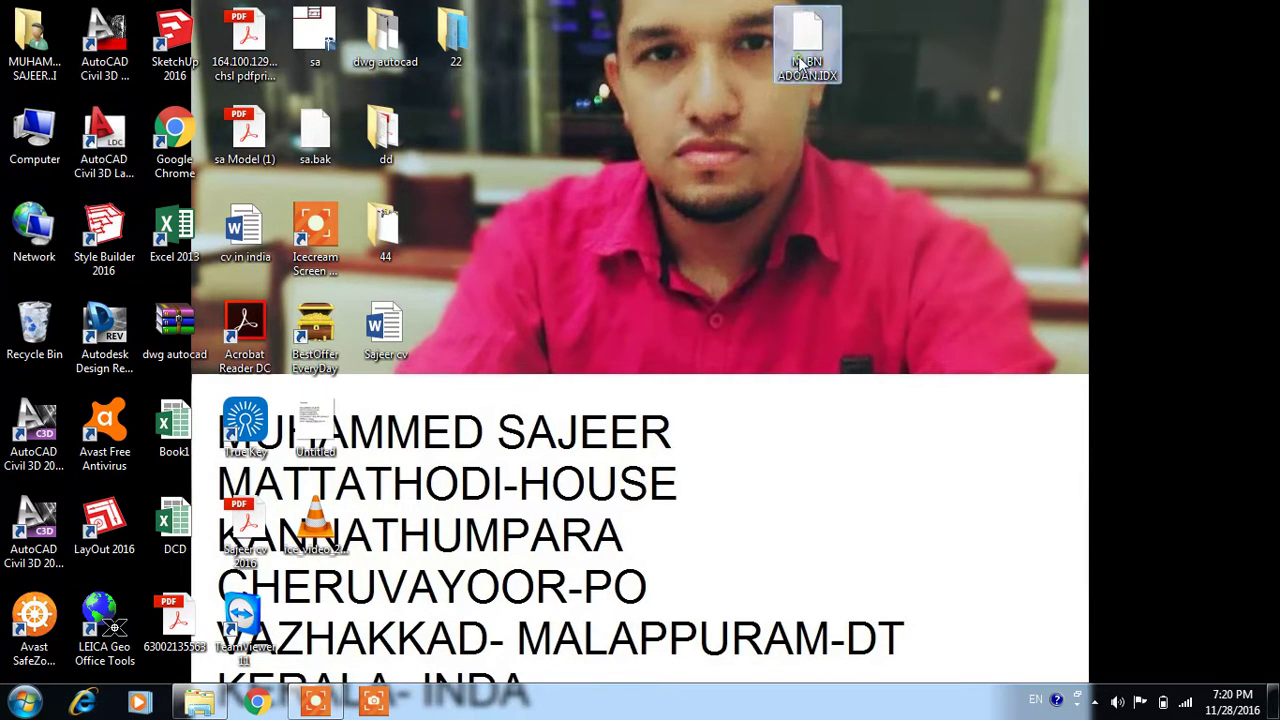
{"action": "right_click", "coordinate": [806, 62]}
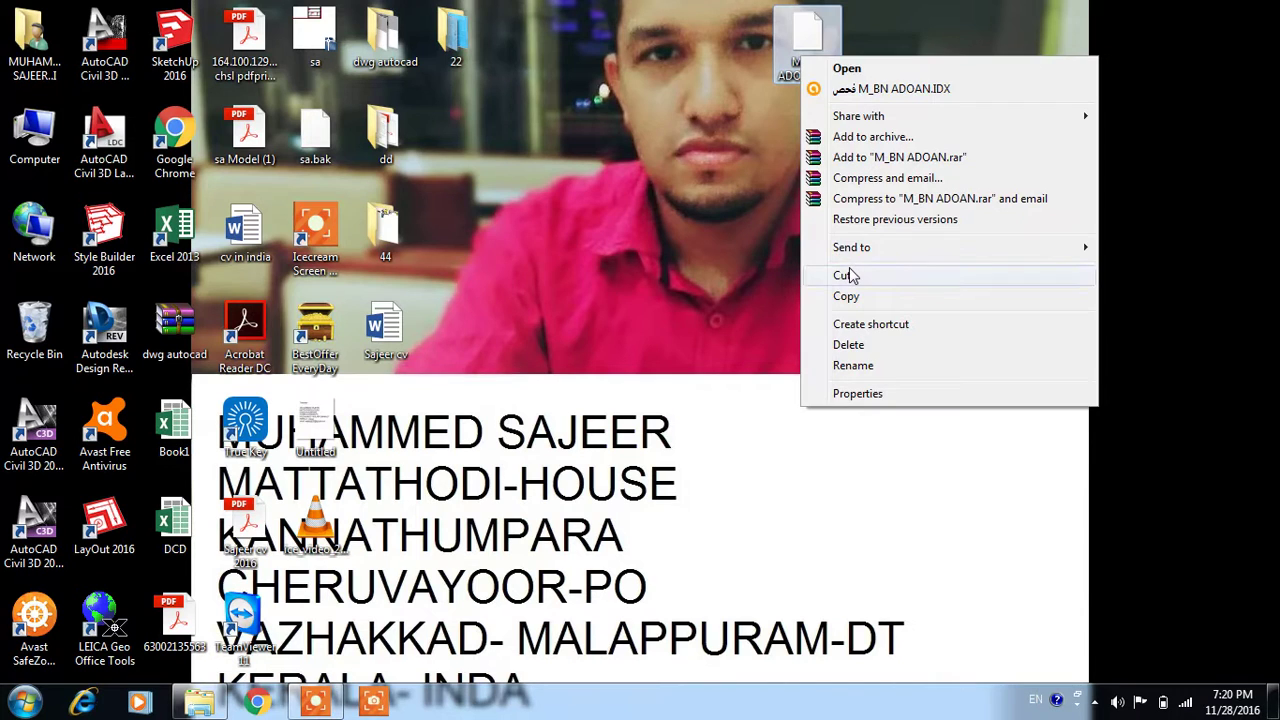
{"action": "left_click", "coordinate": [848, 272]}
- Create a new folder named SURVEYING ROAD on Local Disk (D:)
{"action": "double_click", "coordinate": [34, 138]}
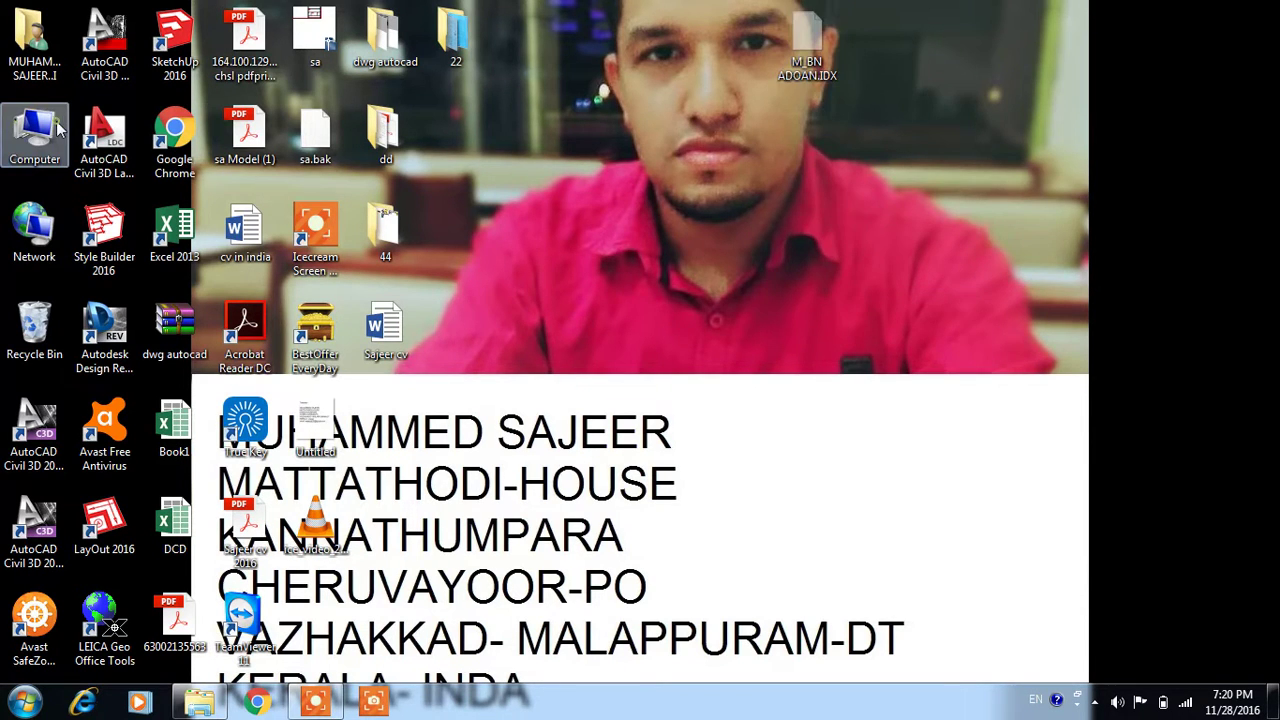
{"action": "double_click", "coordinate": [900, 232]}
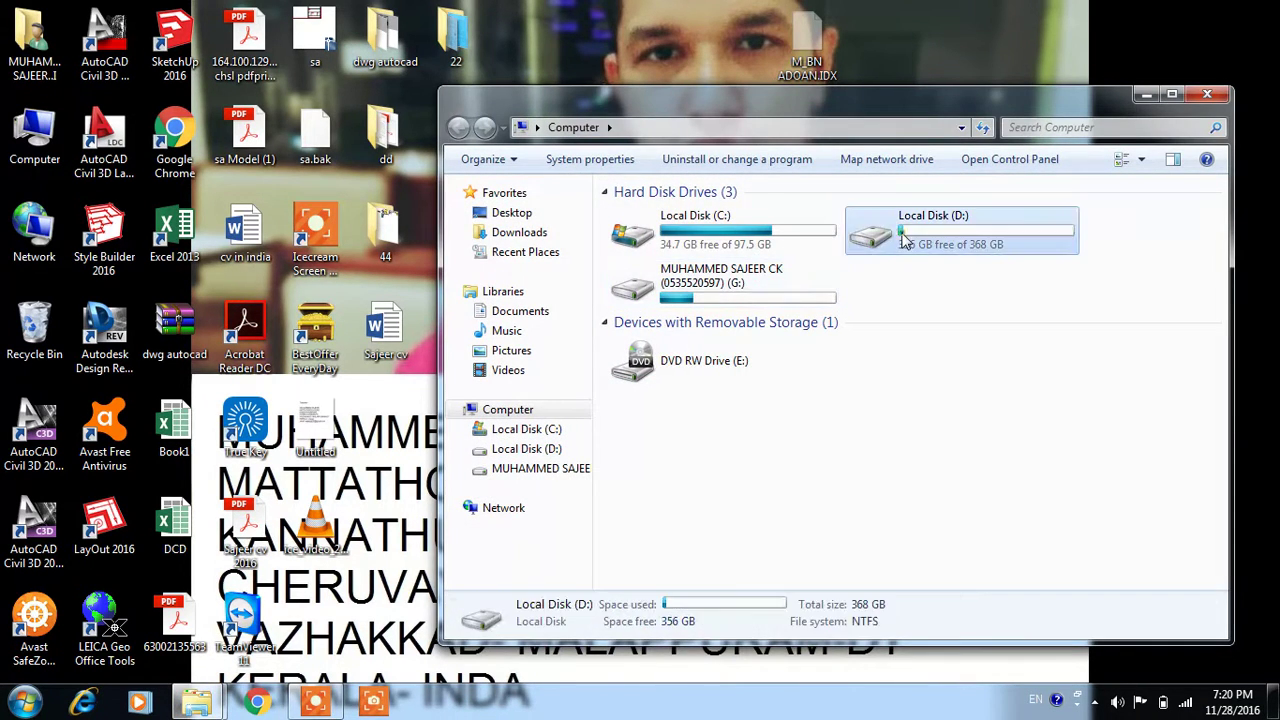
{"action": "right_click", "coordinate": [778, 535]}
{"action": "mouse_move", "coordinate": [820, 486]}
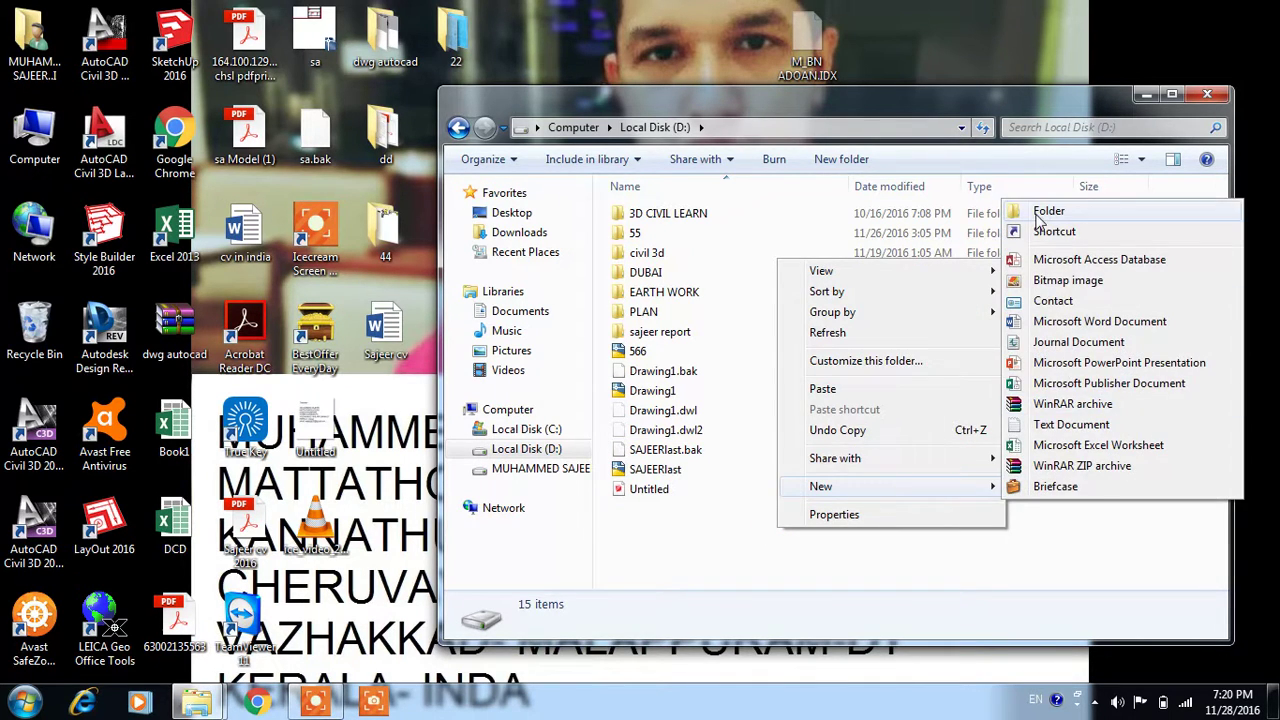
{"action": "left_click", "coordinate": [1040, 211]}
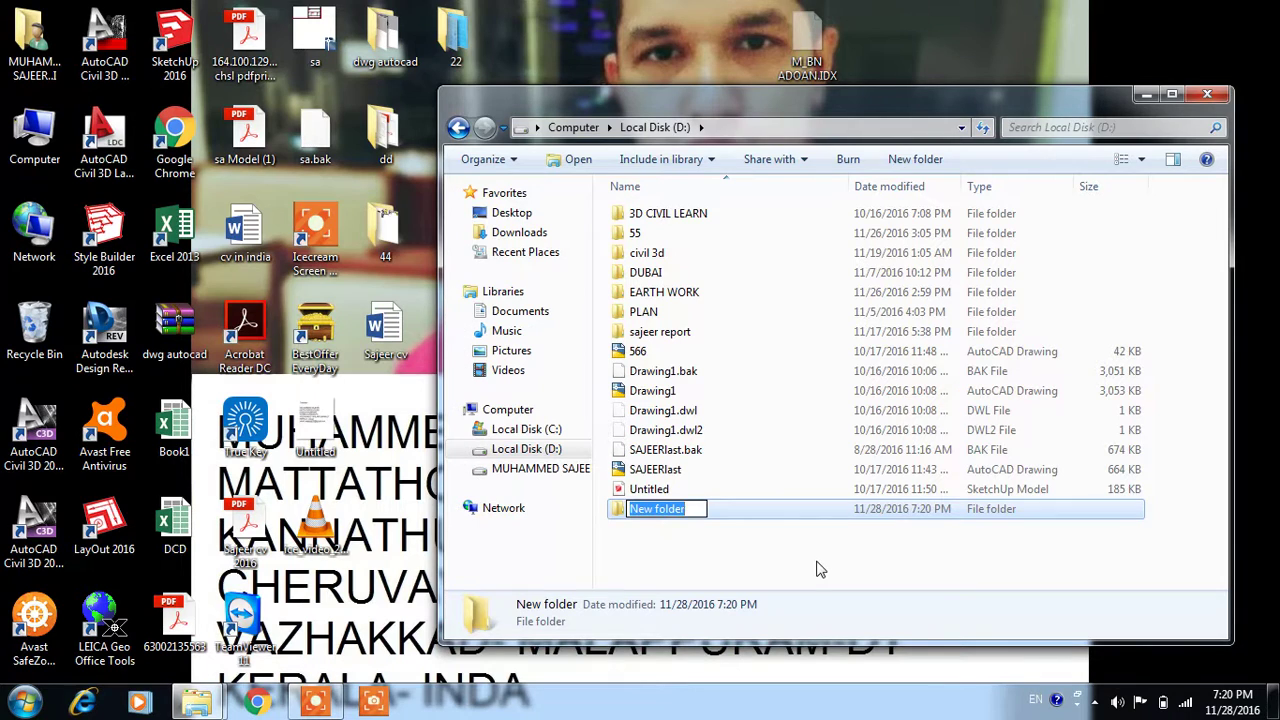
{"action": "type", "text": "SURVEYING ROAD"}
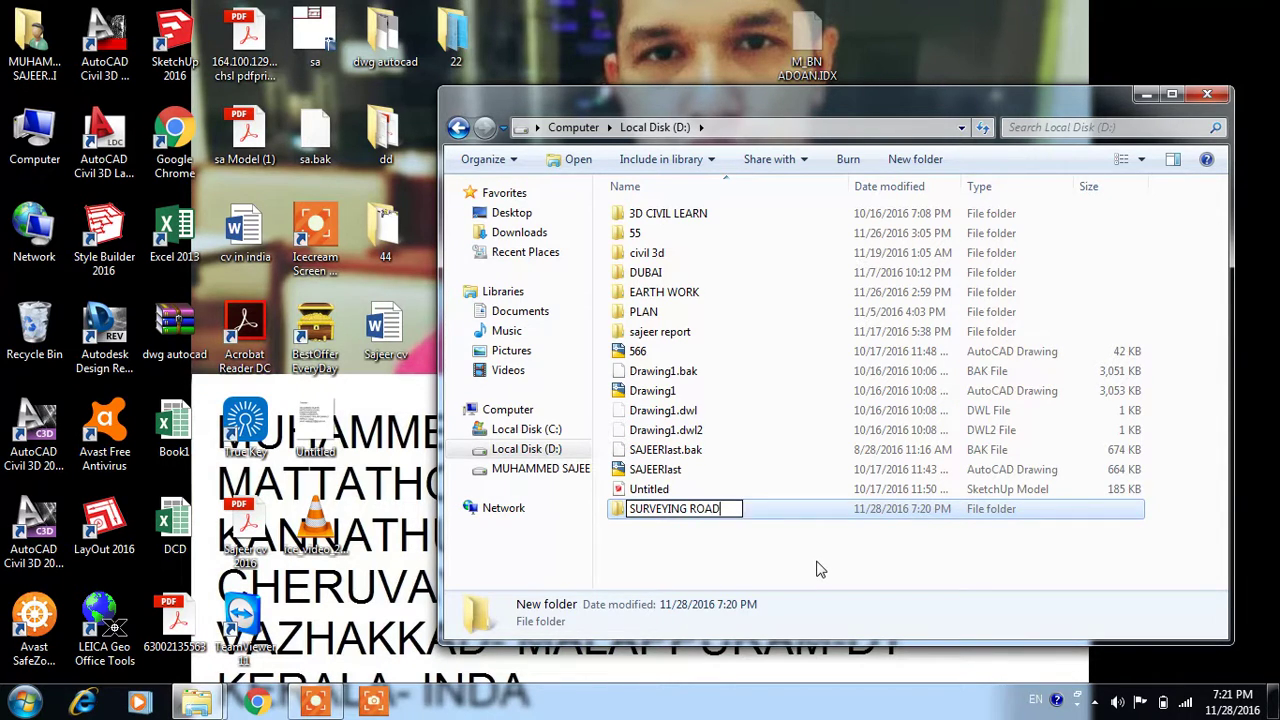
{"action": "key", "text": "Return"}
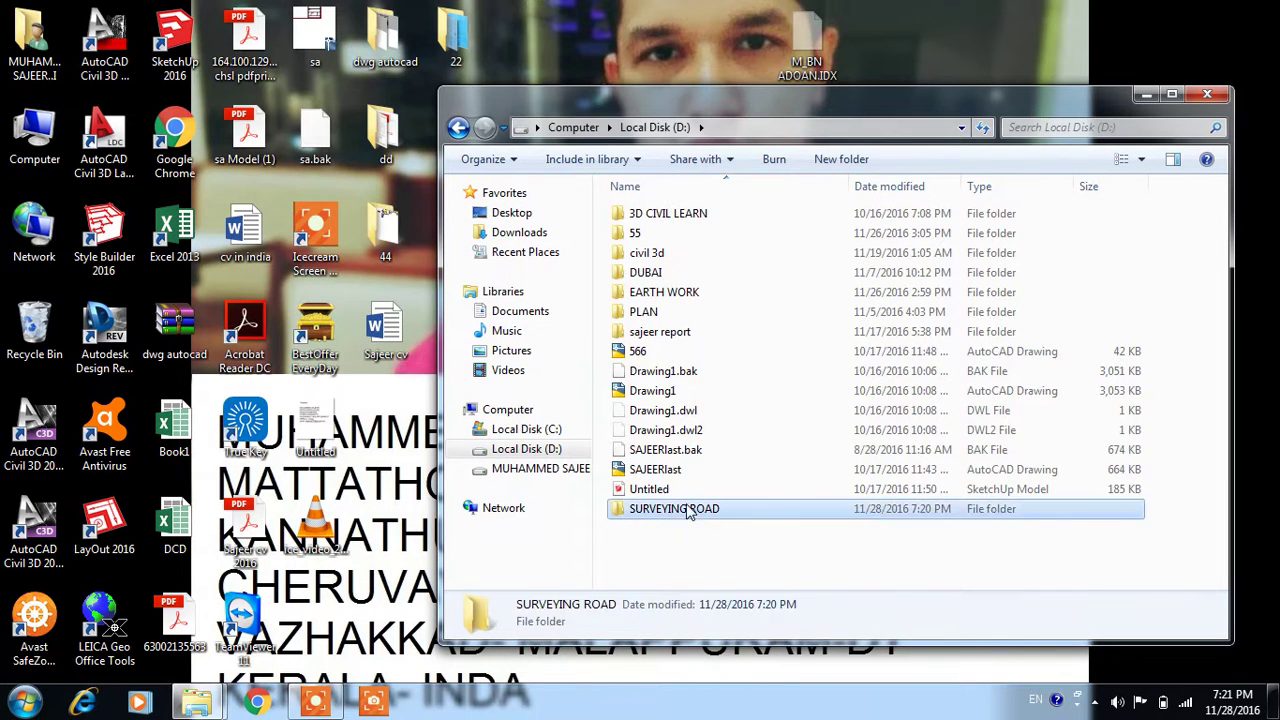
- Paste M_BN ADOAN.IDX into the SURVEYING ROAD folder
{"action": "double_click", "coordinate": [702, 512]}
{"action": "right_click", "coordinate": [715, 318]}
{"action": "left_click", "coordinate": [761, 448]}
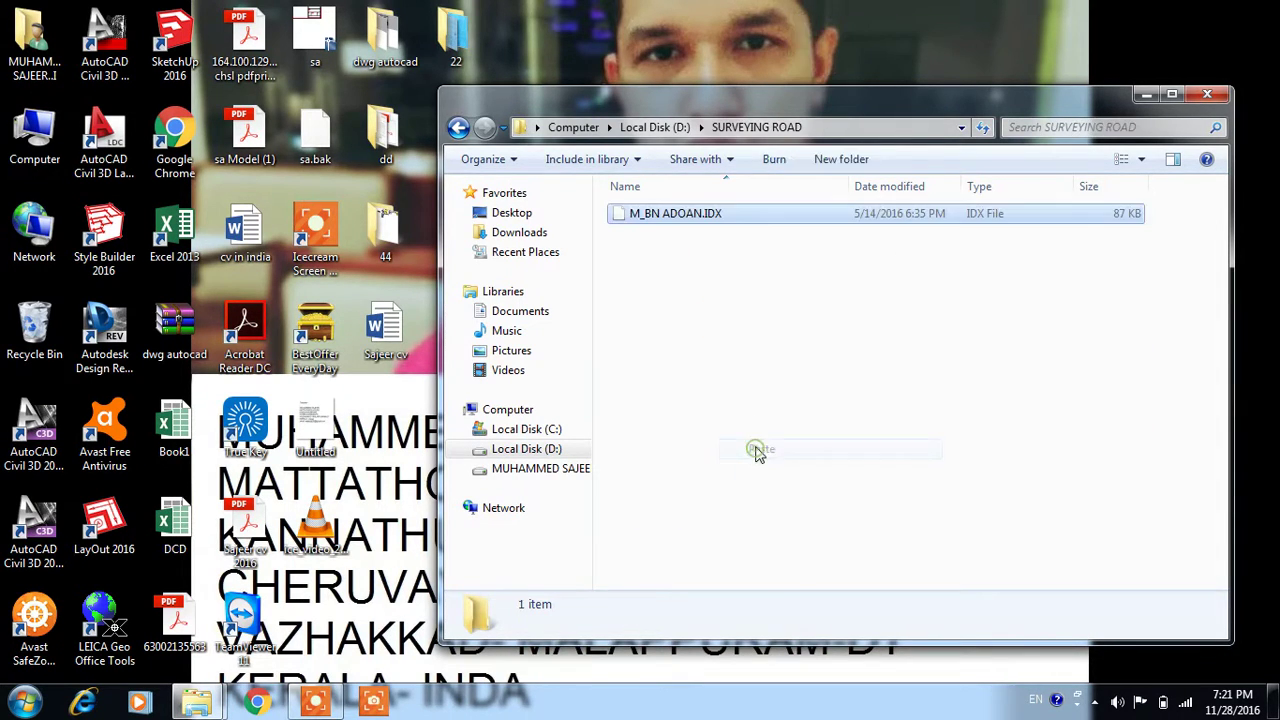
{"action": "left_click", "coordinate": [734, 380]}
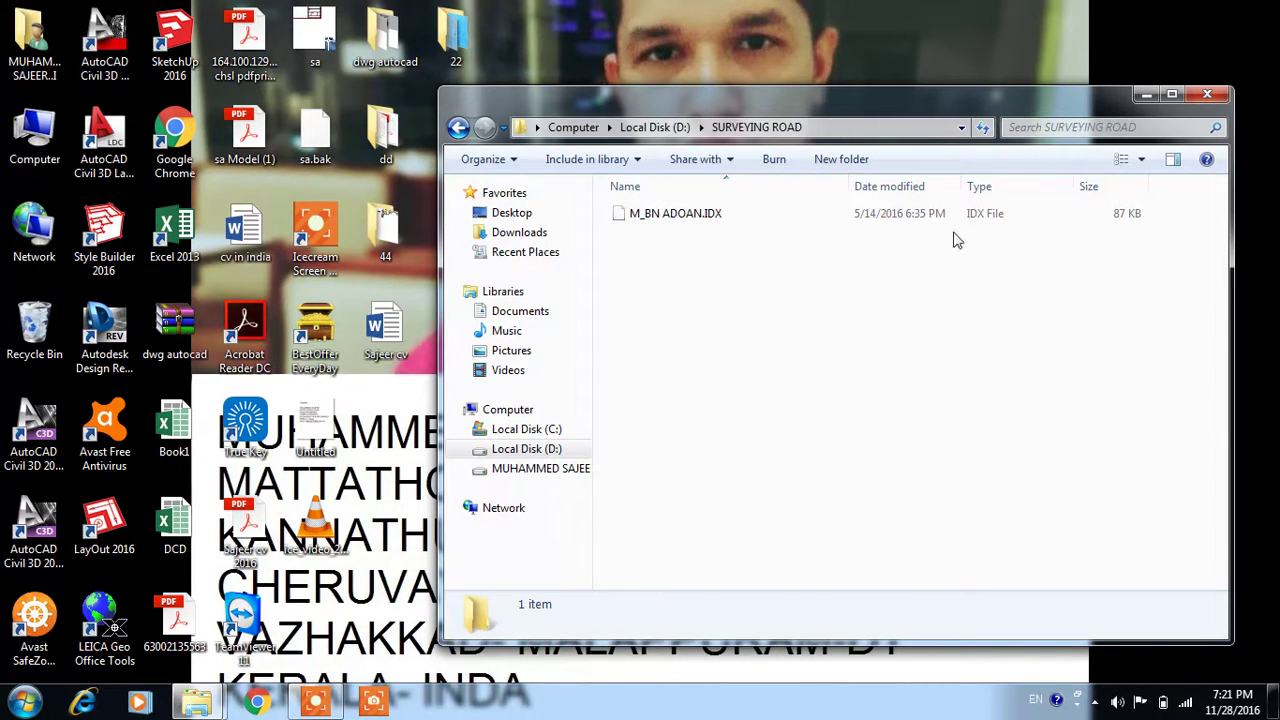
{"action": "left_click", "coordinate": [994, 211]}
{"action": "left_click", "coordinate": [757, 306]}
{"action": "left_click", "coordinate": [697, 220]}
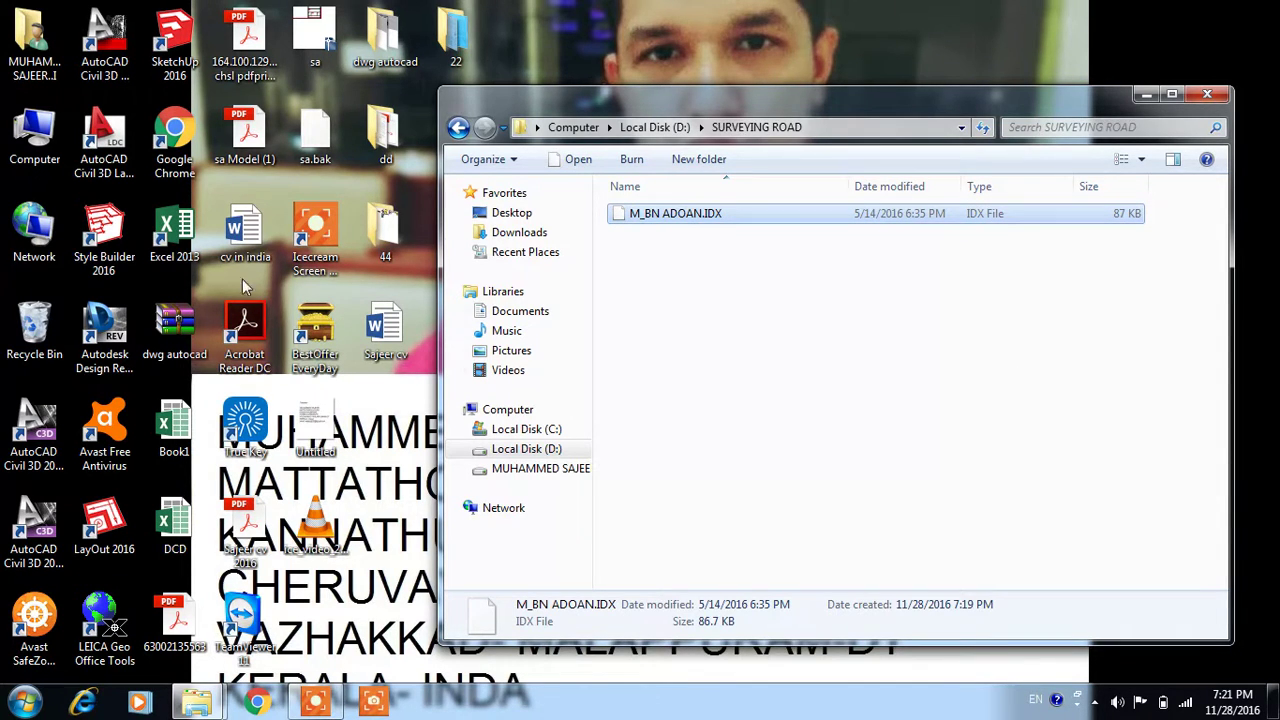
{"action": "left_click", "coordinate": [195, 235]}
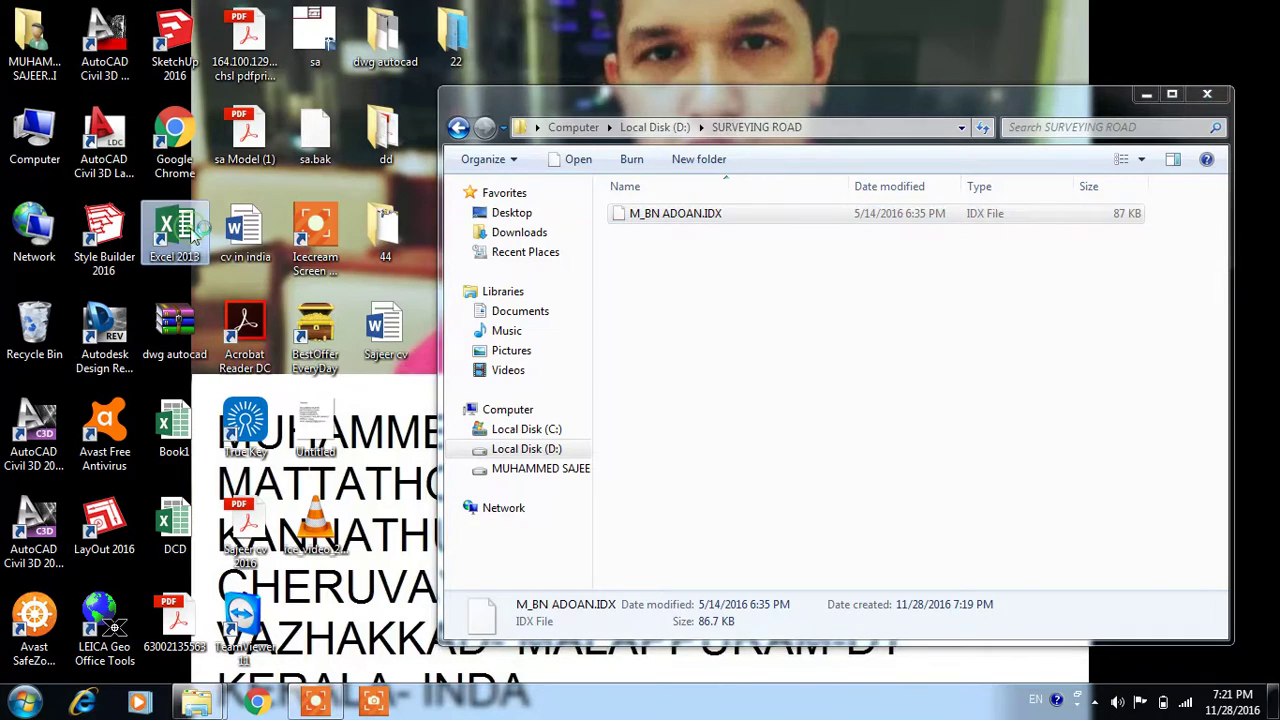
- Launch Excel 2013 with a blank workbook and bring up the Browse window
{"action": "double_click", "coordinate": [195, 232]}
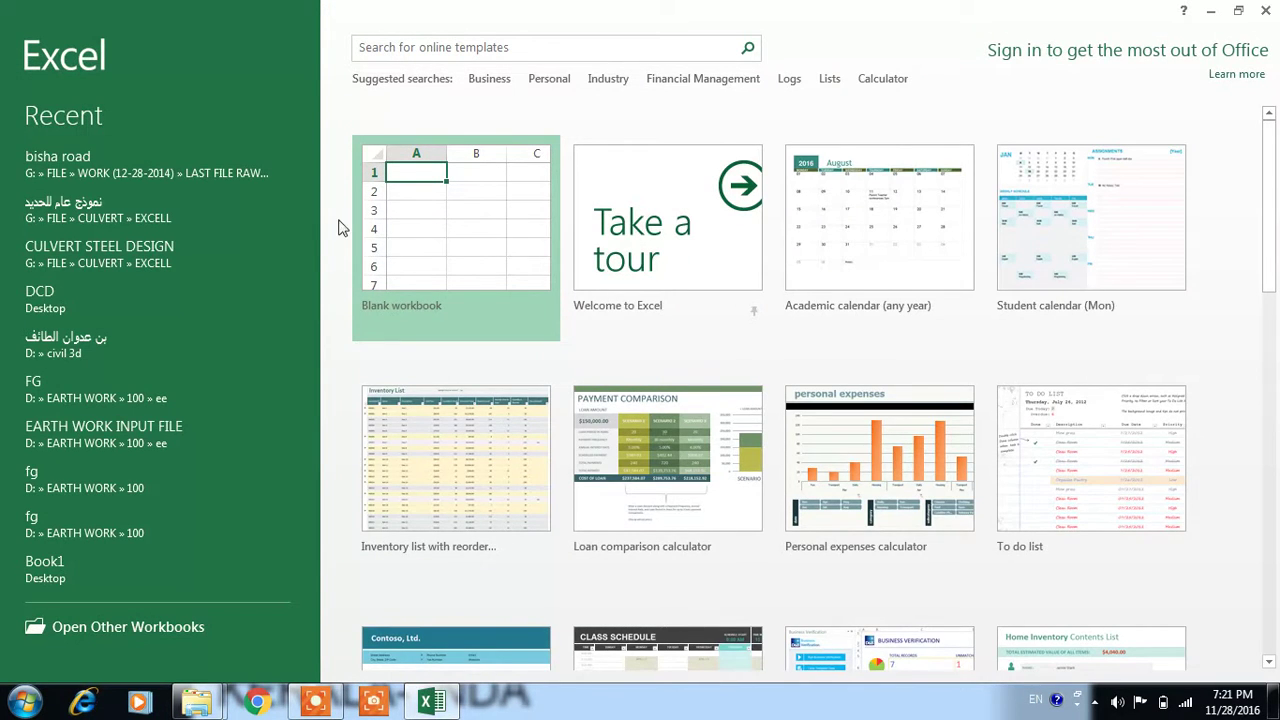
{"action": "left_click", "coordinate": [492, 268]}
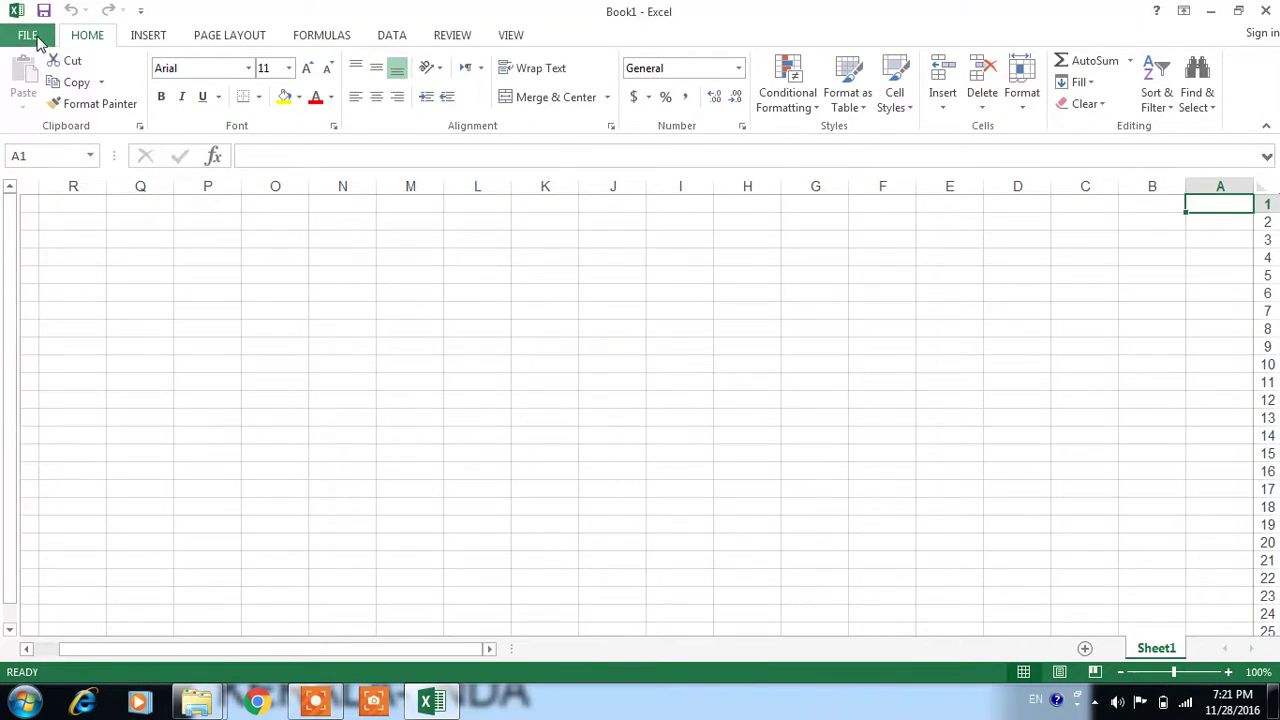
{"action": "left_click", "coordinate": [30, 36]}
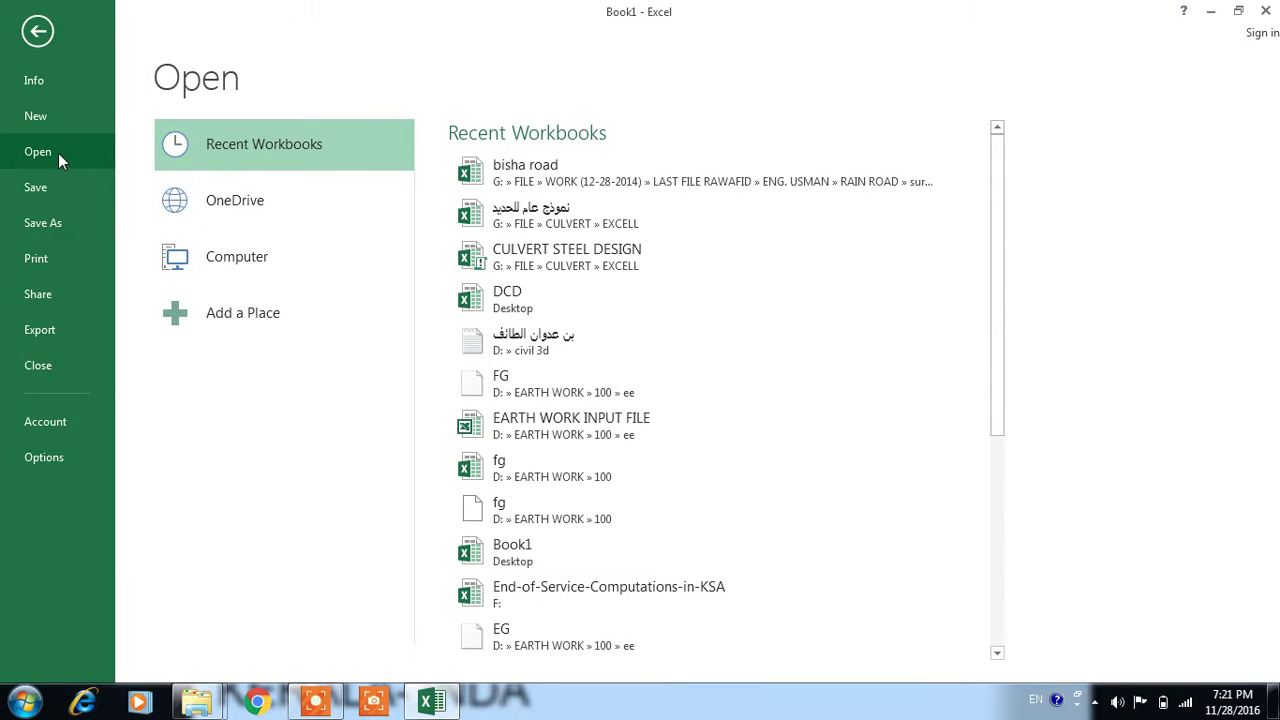
{"action": "left_click", "coordinate": [215, 262]}
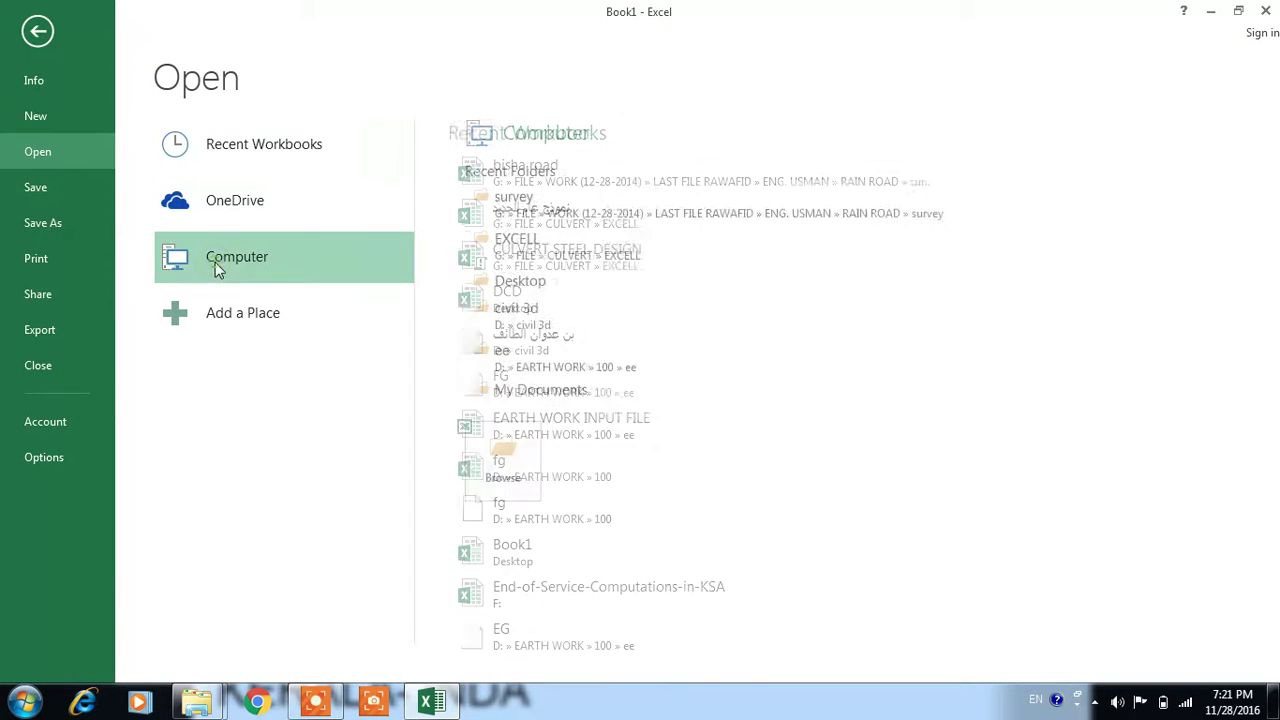
{"action": "left_click", "coordinate": [513, 453]}
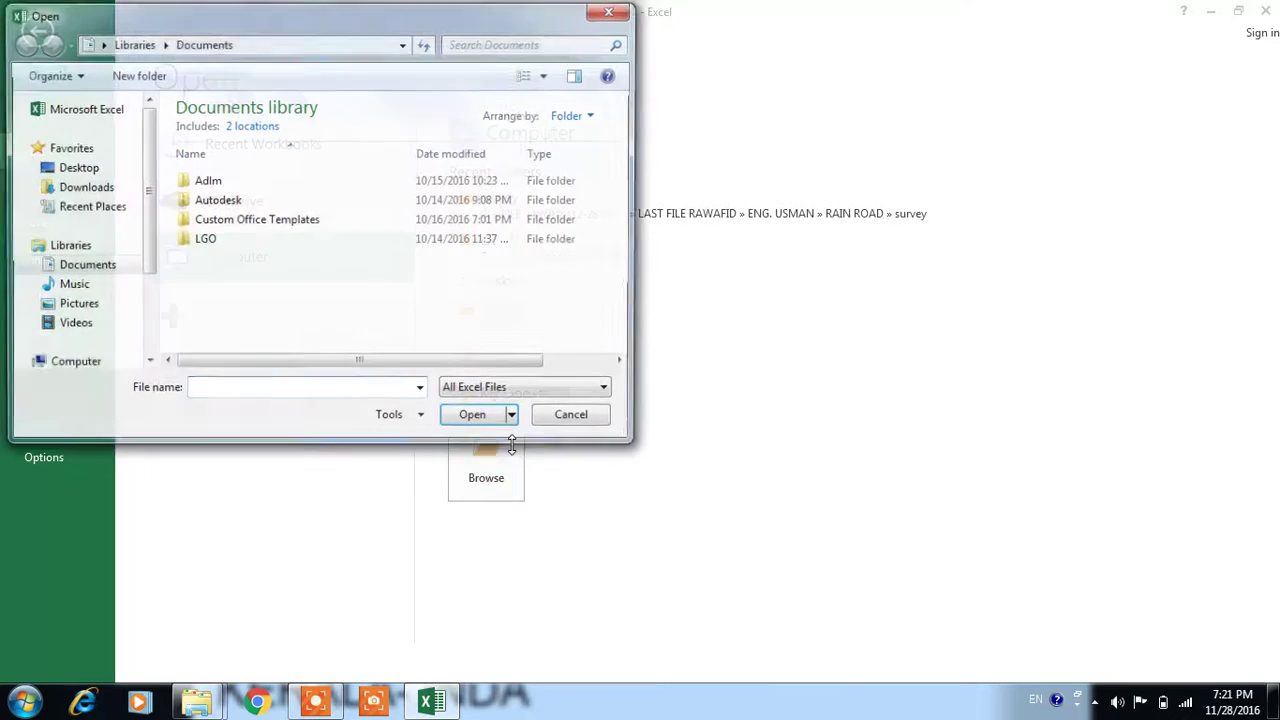
- Open M_BN ADOAN.IDX from D:\SURVEYING ROAD, with file type set to All Files
{"action": "left_click_drag", "start_coordinate": [148, 203], "coordinate": [139, 262]}
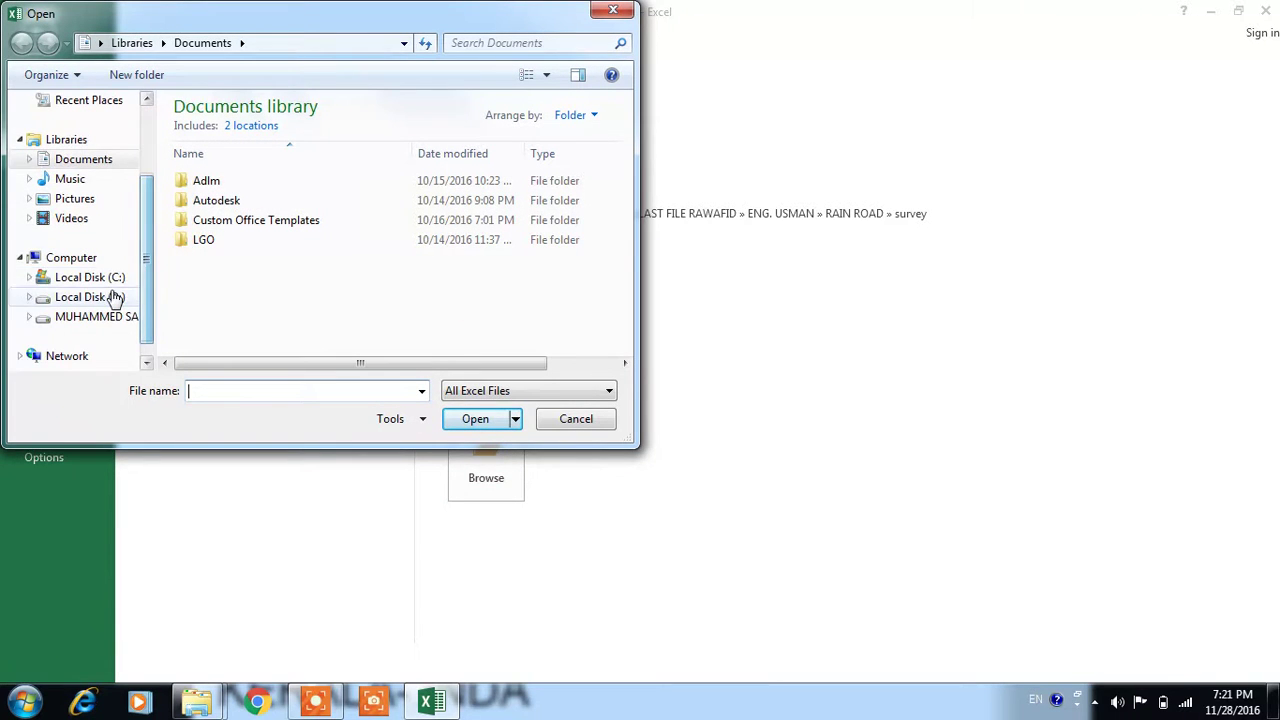
{"action": "left_click", "coordinate": [110, 296]}
{"action": "double_click", "coordinate": [238, 268]}
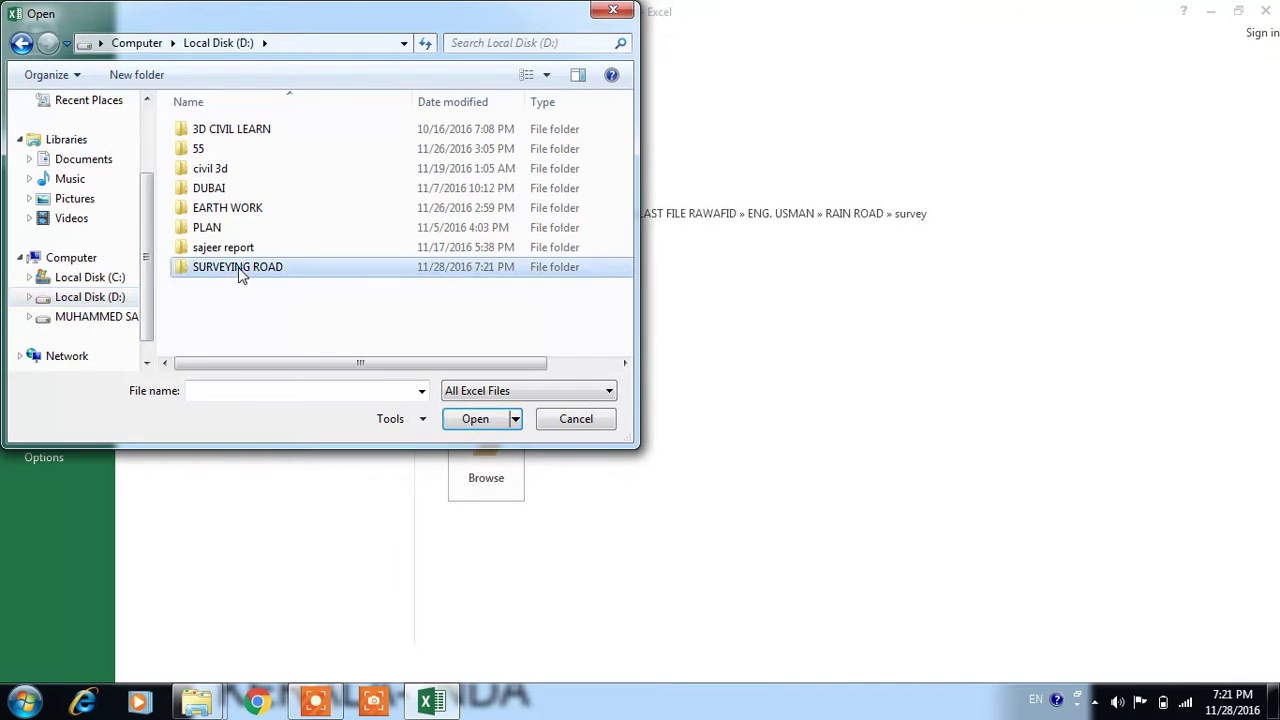
{"action": "left_click", "coordinate": [497, 393]}
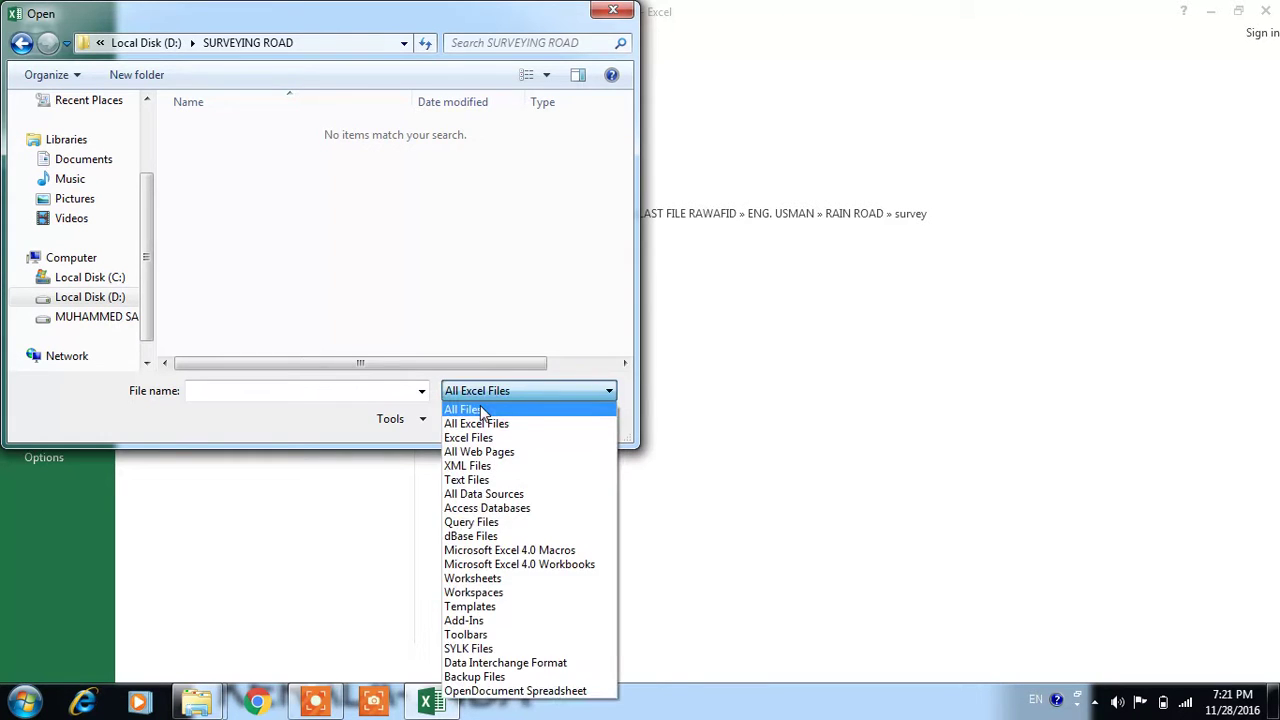
{"action": "left_click", "coordinate": [480, 406]}
{"action": "left_click", "coordinate": [240, 130]}
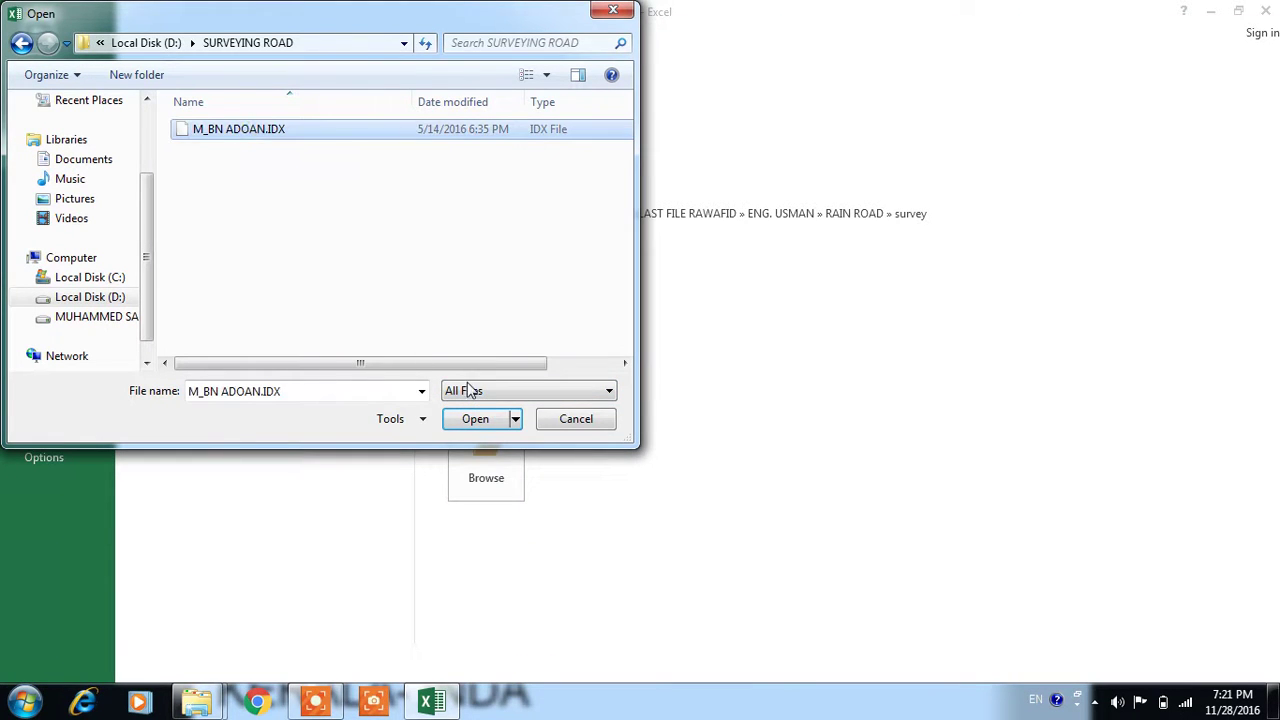
{"action": "left_click", "coordinate": [474, 418]}
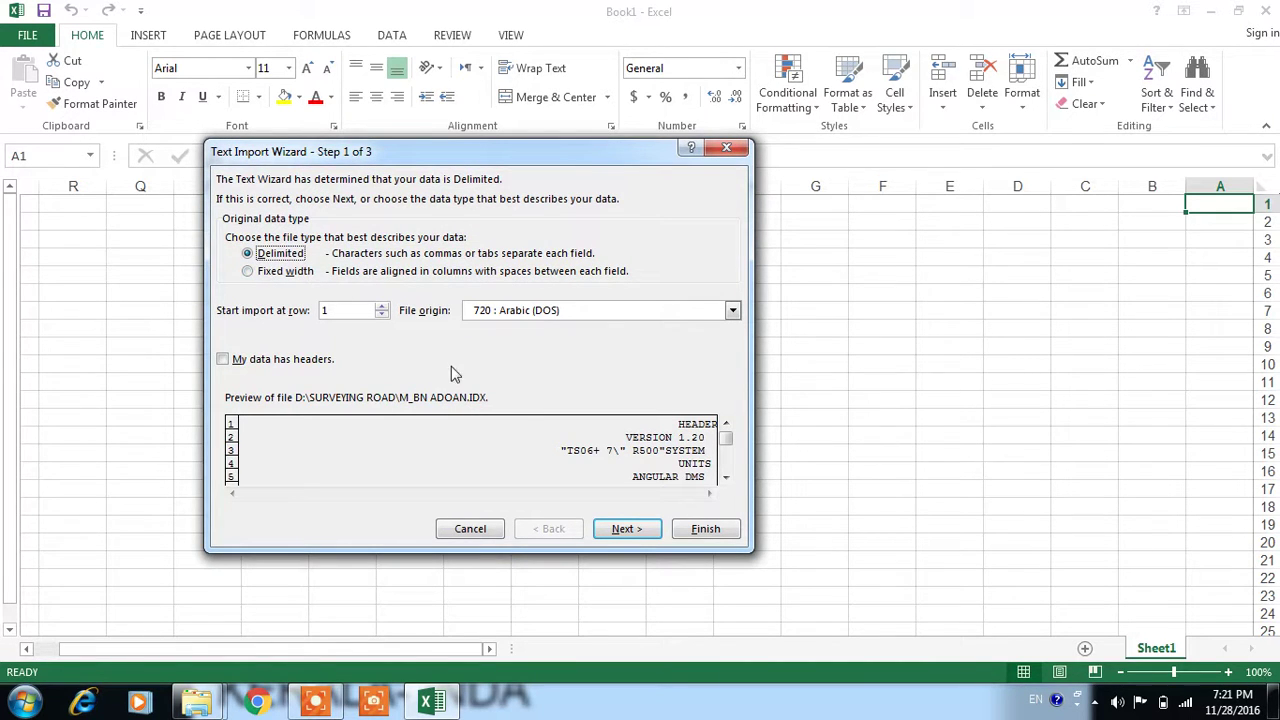
- Finish the Text Import Wizard with Semicolon, Comma and Space added as delimiters
{"action": "left_click", "coordinate": [606, 524]}
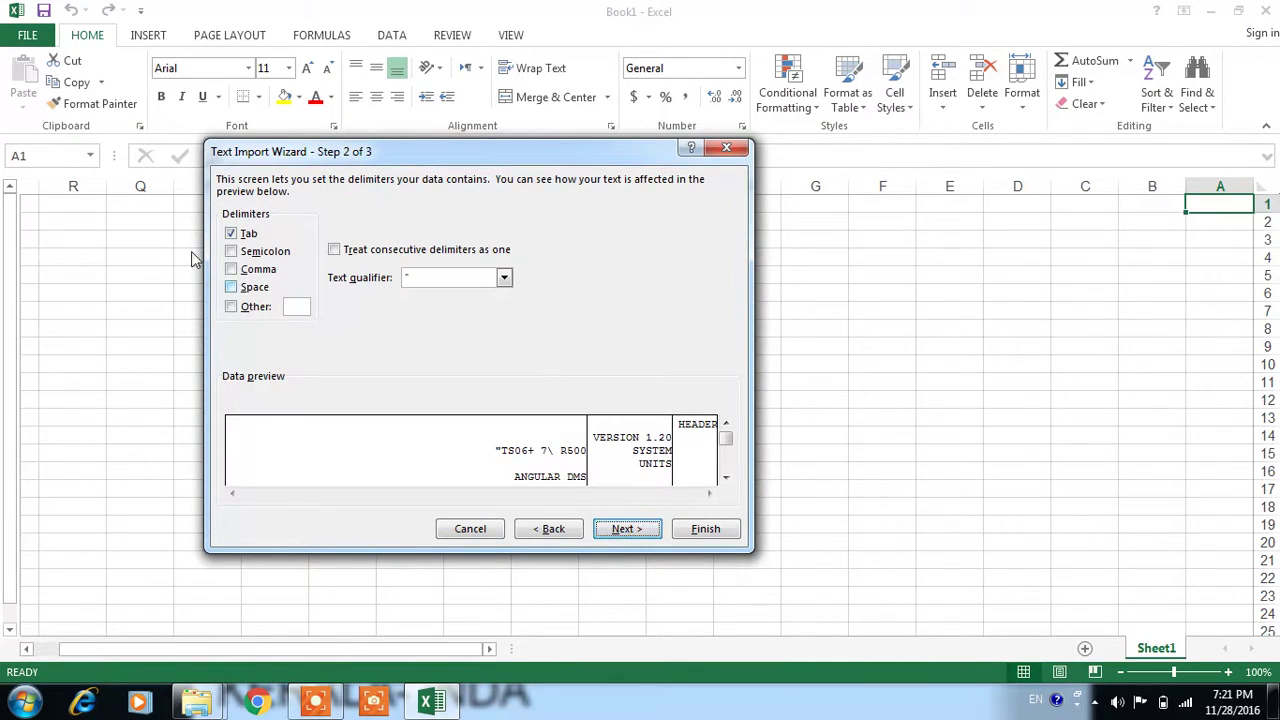
{"action": "left_click", "coordinate": [238, 253]}
{"action": "left_click", "coordinate": [231, 269]}
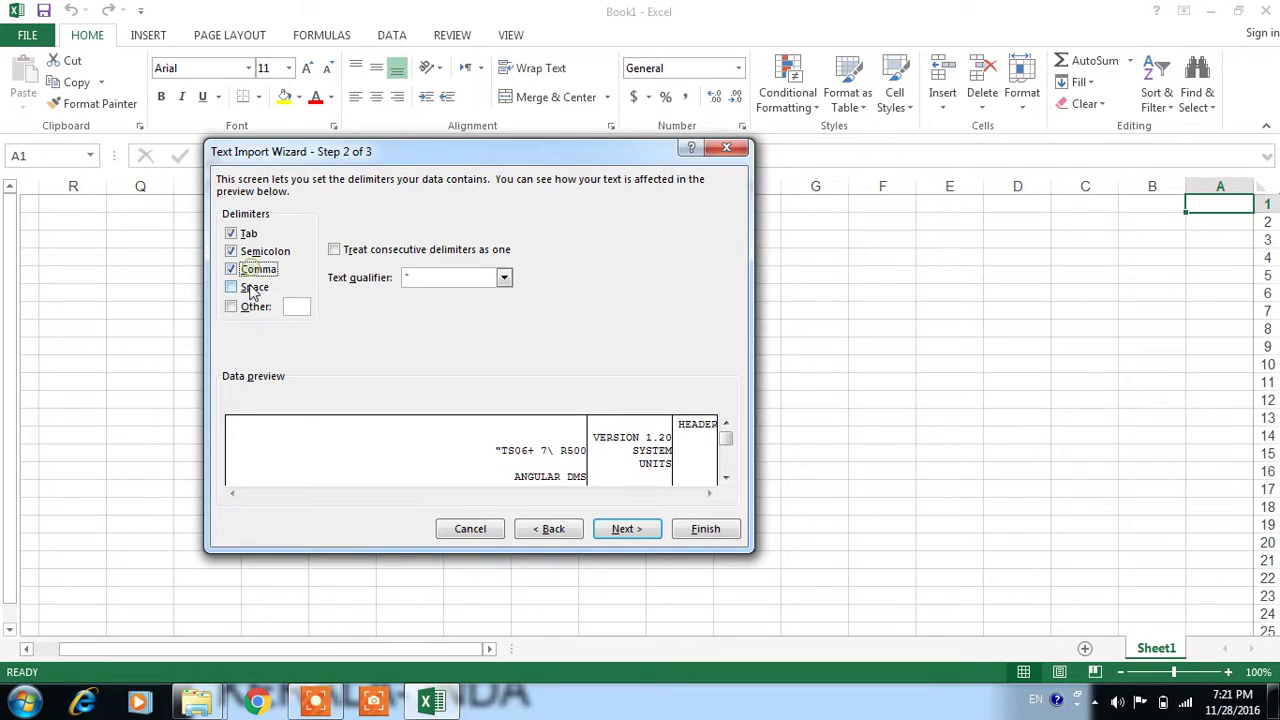
{"action": "left_click", "coordinate": [231, 287]}
{"action": "left_click", "coordinate": [640, 524]}
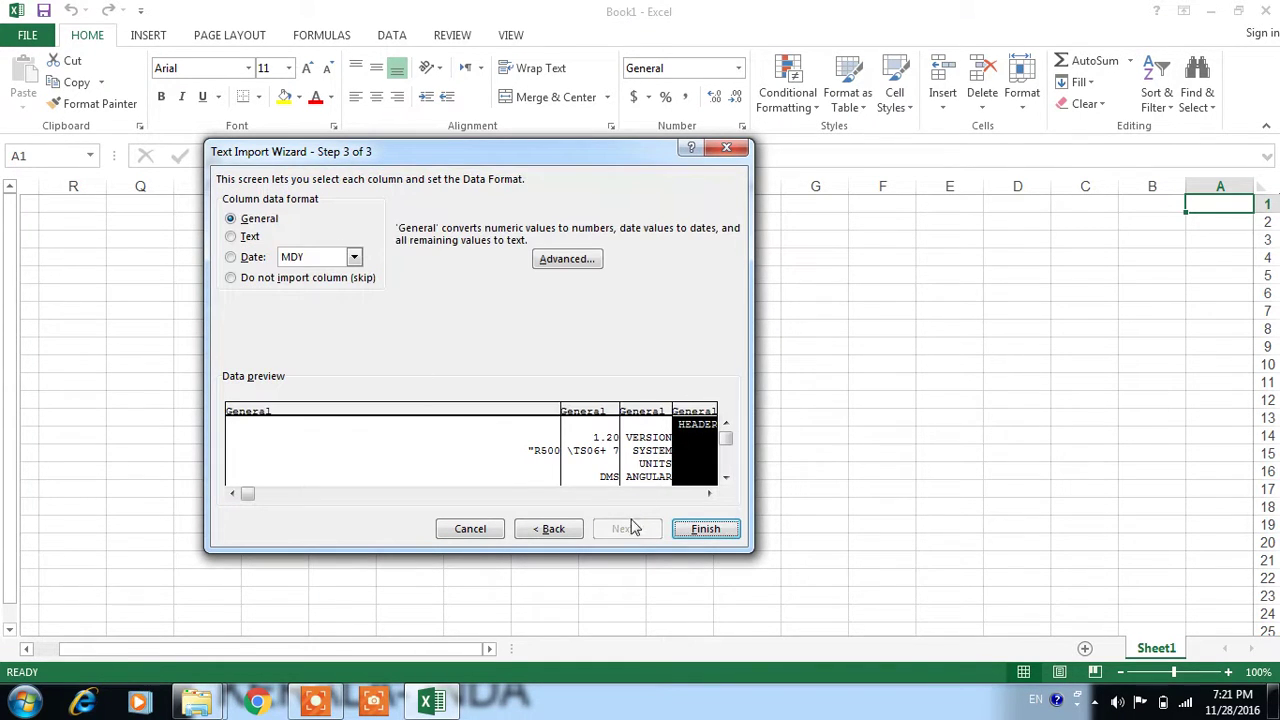
{"action": "left_click", "coordinate": [706, 529]}
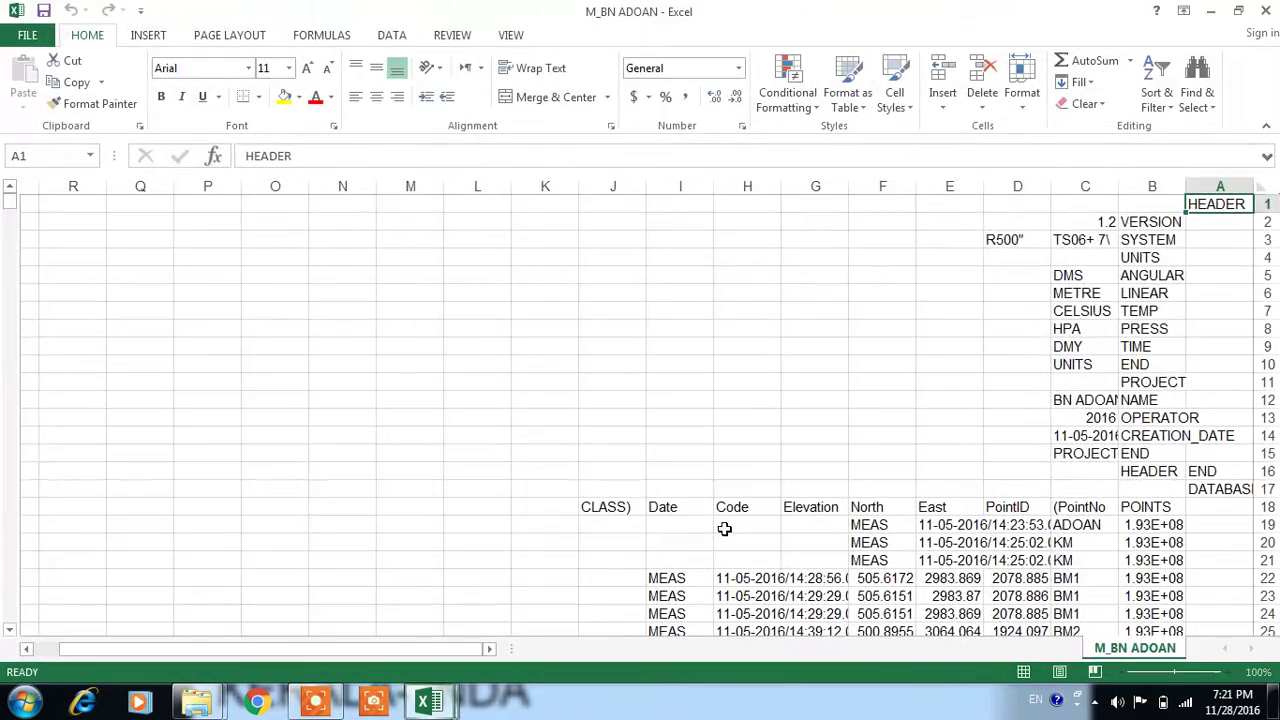
- Turn off Sheet Right-to-Left so column A sits at the left, then select row 1
{"action": "left_click", "coordinate": [217, 40]}
{"action": "left_click", "coordinate": [620, 100]}
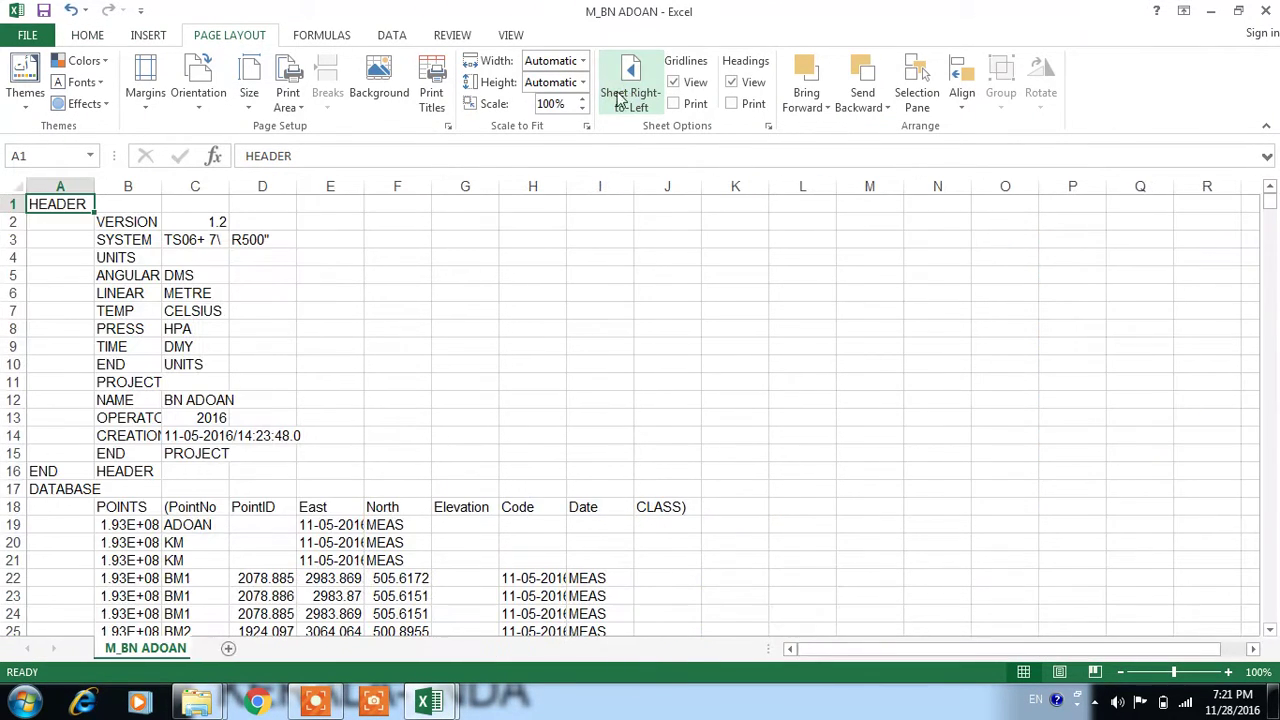
{"action": "left_click", "coordinate": [484, 314]}
{"action": "scroll", "coordinate": [484, 316], "scroll_direction": "down", "scroll_amount": 2}
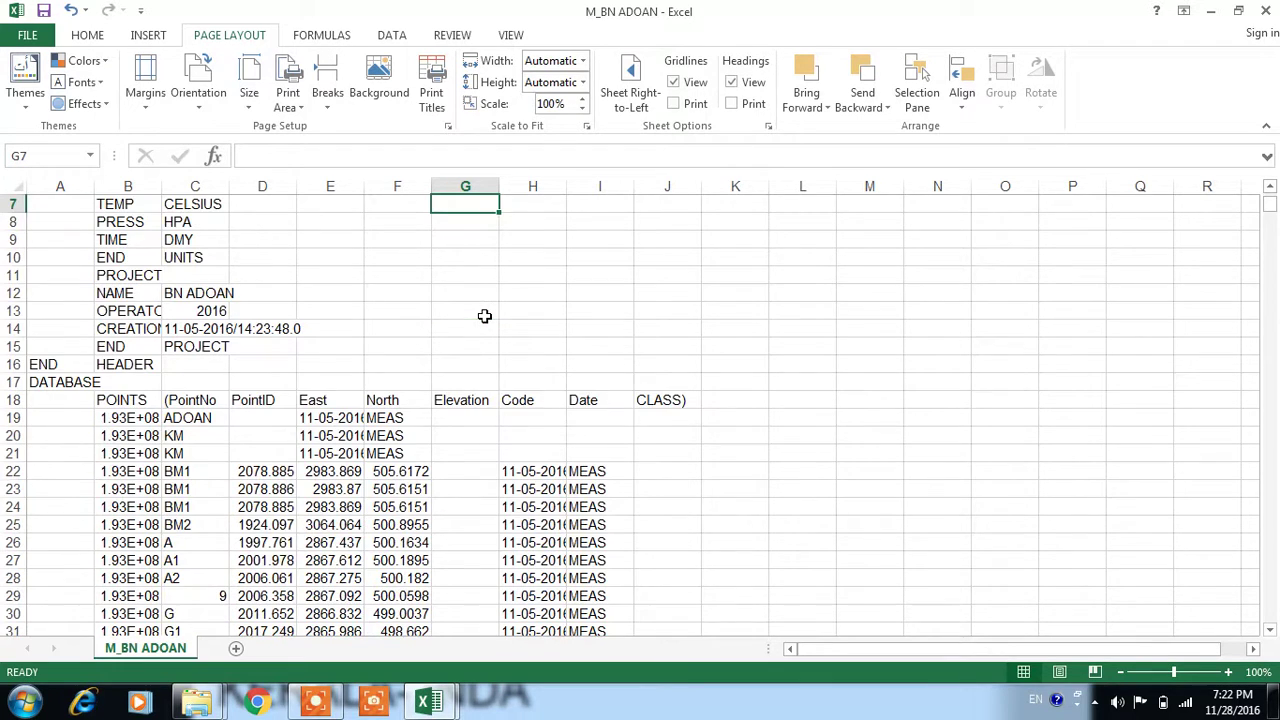
{"action": "scroll", "coordinate": [484, 316], "scroll_direction": "up", "scroll_amount": 2}
{"action": "scroll", "coordinate": [484, 316], "scroll_direction": "down", "scroll_amount": 1}
{"action": "scroll", "coordinate": [484, 316], "scroll_direction": "up", "scroll_amount": 1}
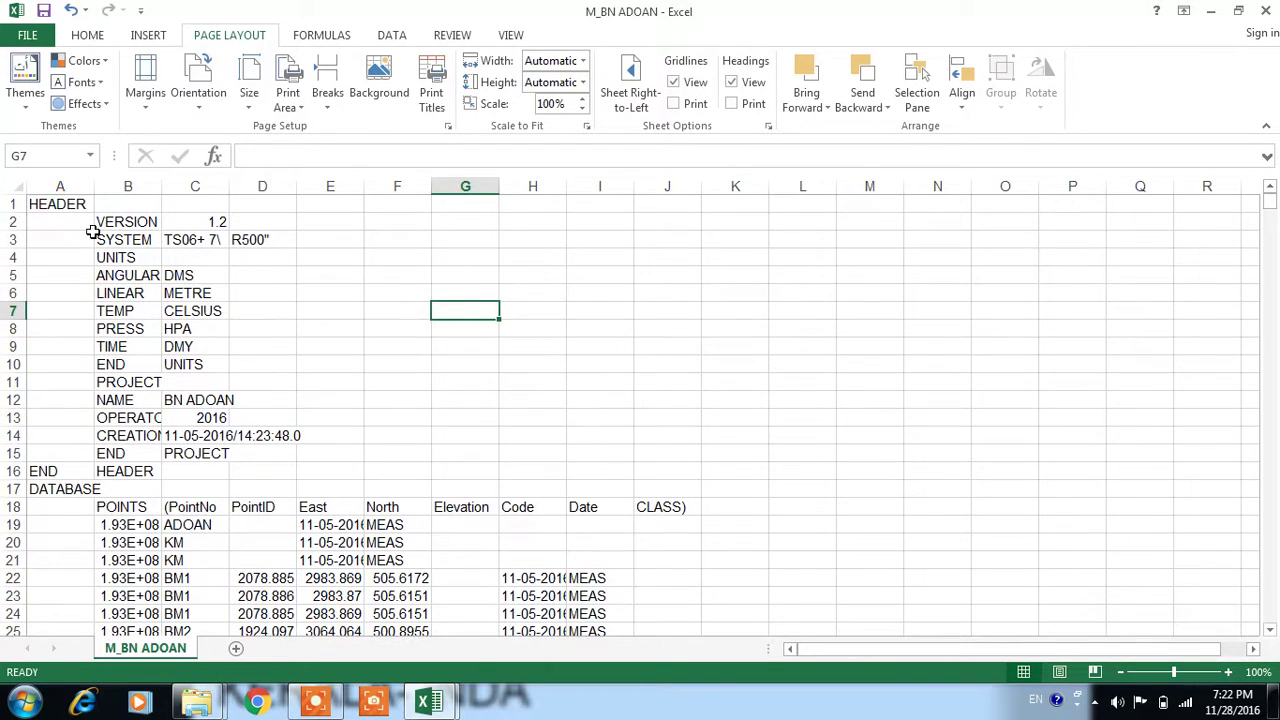
{"action": "left_click", "coordinate": [15, 204]}
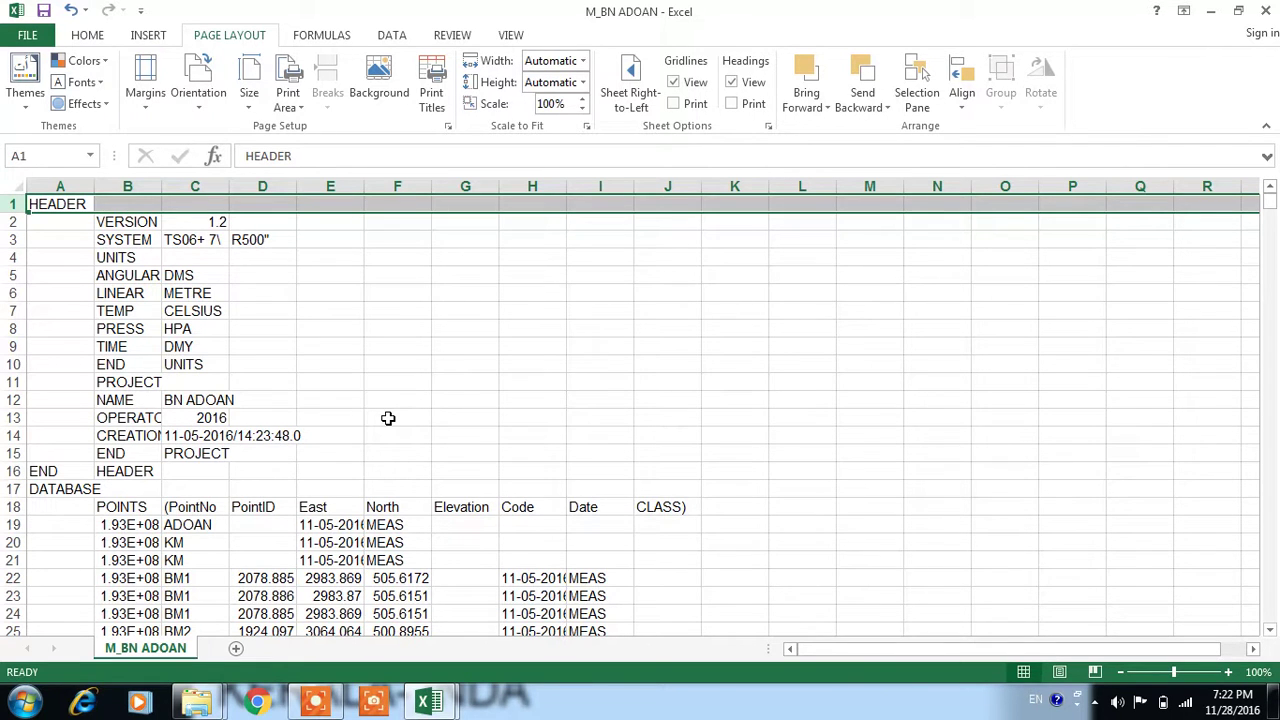
{"action": "scroll", "coordinate": [388, 418], "scroll_direction": "down", "scroll_amount": 2}
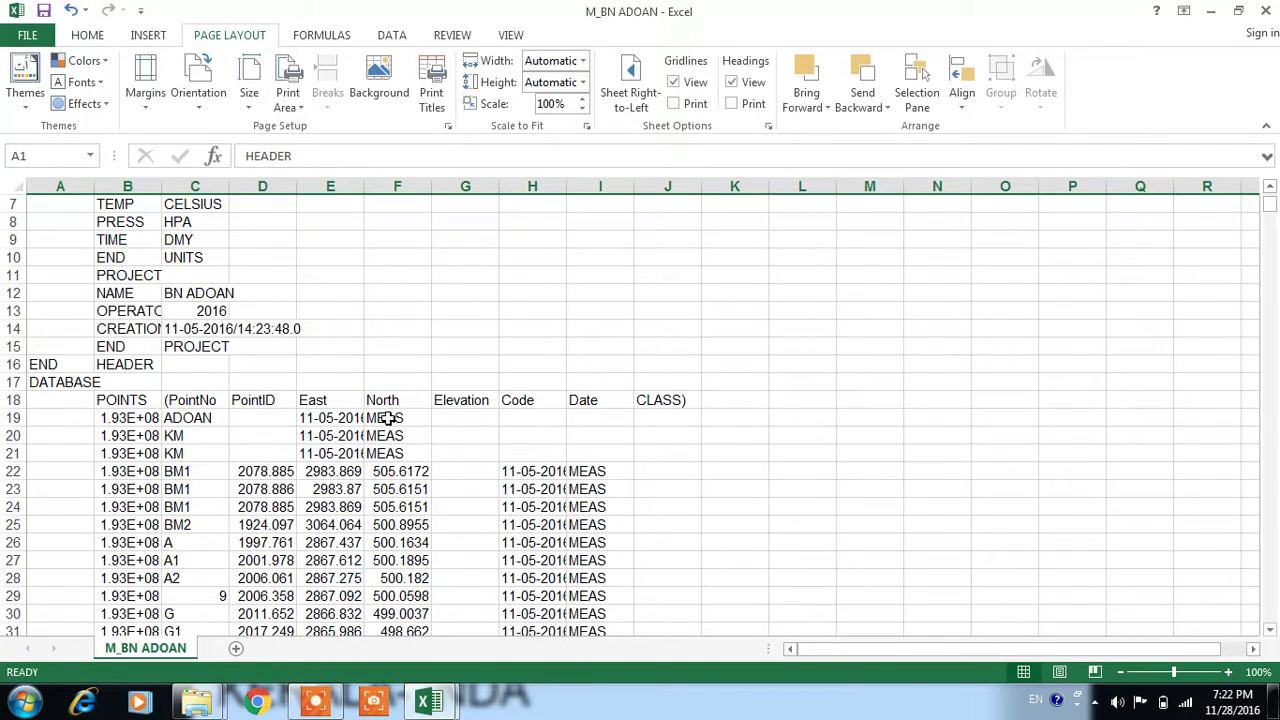
{"action": "scroll", "coordinate": [388, 418], "scroll_direction": "up", "scroll_amount": 1}
{"action": "scroll", "coordinate": [388, 418], "scroll_direction": "up", "scroll_amount": 1}
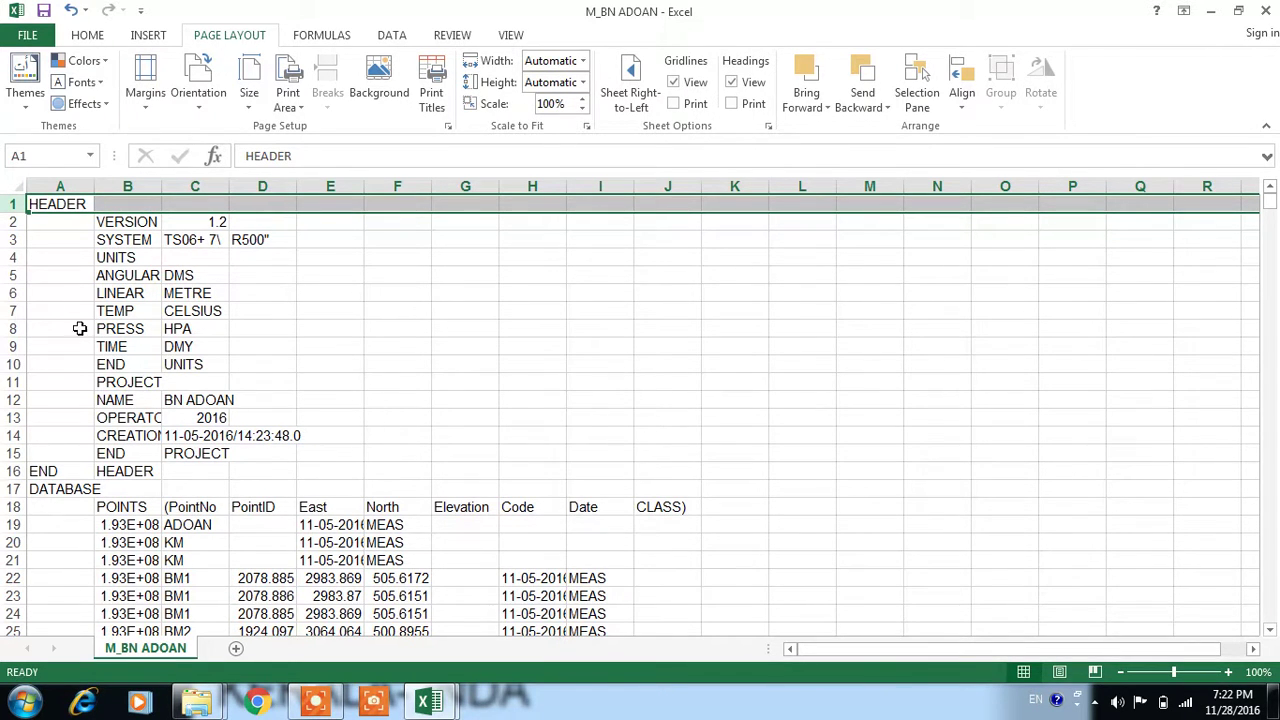
- Delete header rows 1 to 21 so survey points start in row 1
{"action": "left_click", "coordinate": [8, 200]}
{"action": "scroll", "coordinate": [62, 475], "scroll_direction": "down", "scroll_amount": 1}
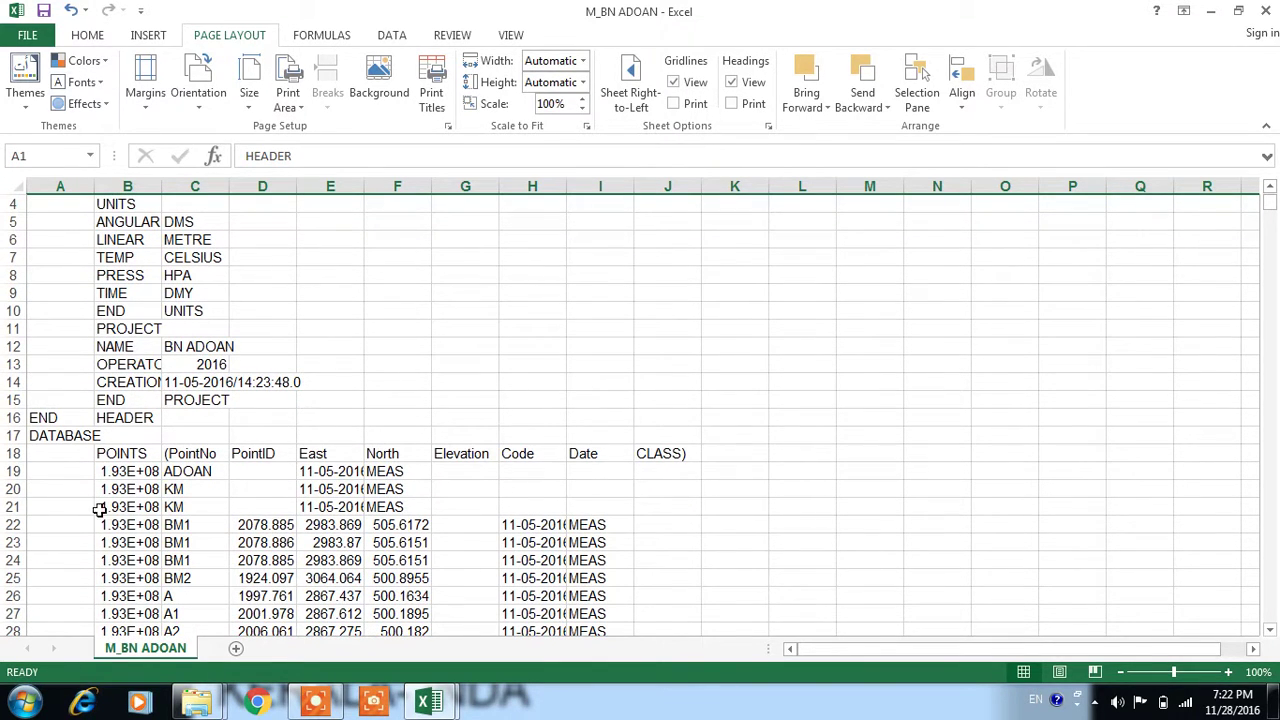
{"action": "left_click", "coordinate": [14, 507], "text": "shift"}
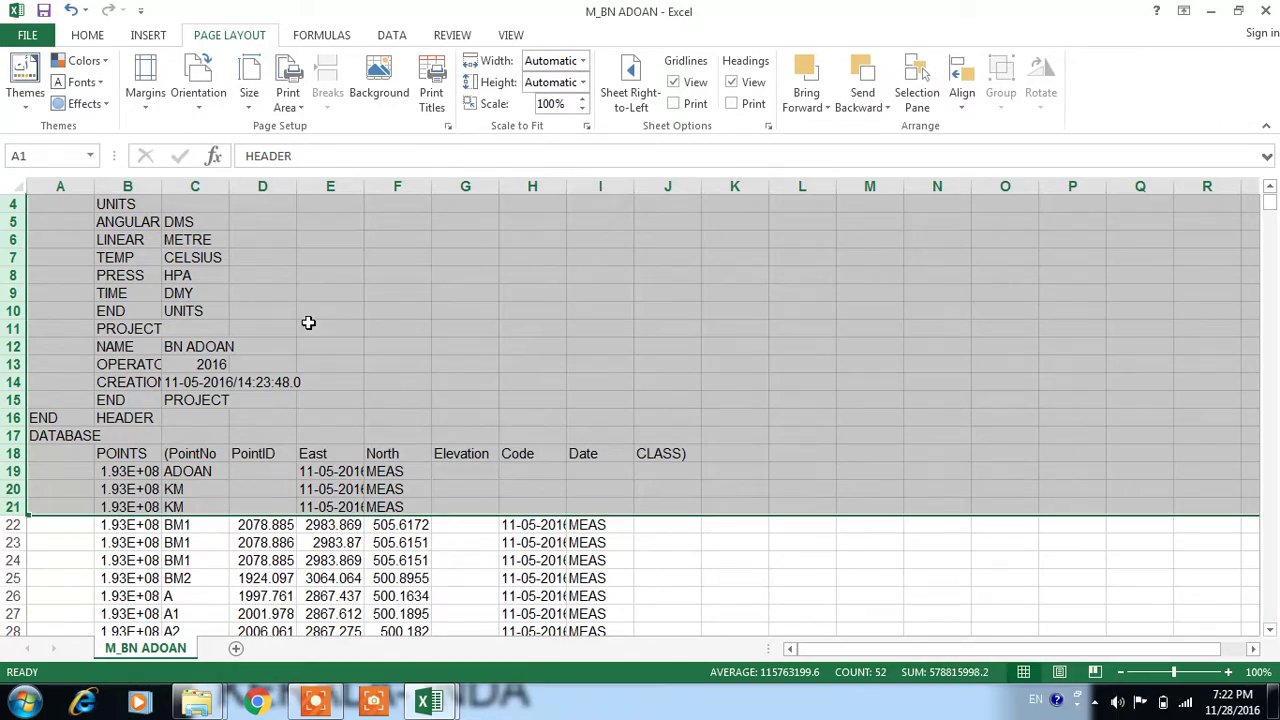
{"action": "right_click", "coordinate": [315, 316]}
{"action": "left_click", "coordinate": [365, 468]}
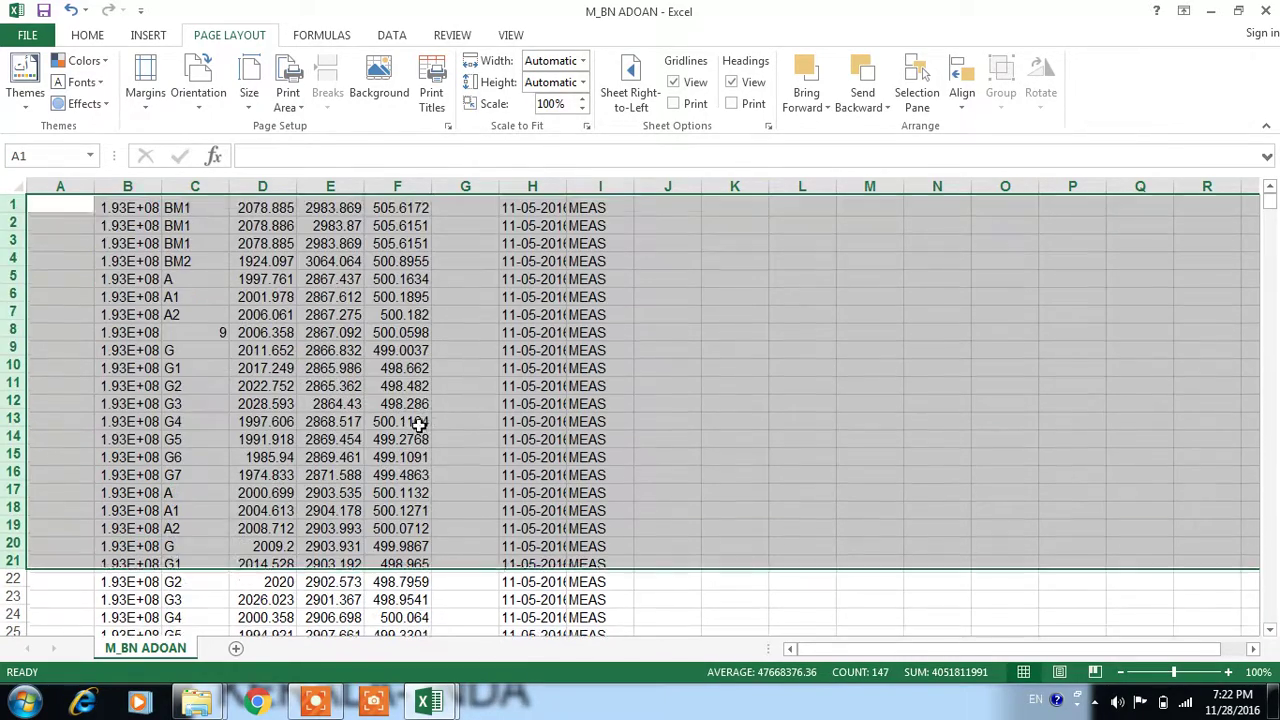
- Select the block from A410, the first FIX point row, to the end of the data
{"action": "scroll", "coordinate": [470, 403], "scroll_direction": "down", "scroll_amount": 3}
{"action": "scroll", "coordinate": [470, 403], "scroll_direction": "down", "scroll_amount": 6}
{"action": "scroll", "coordinate": [470, 405], "scroll_direction": "down", "scroll_amount": 7}
{"action": "scroll", "coordinate": [470, 408], "scroll_direction": "down", "scroll_amount": 4}
{"action": "scroll", "coordinate": [470, 410], "scroll_direction": "down", "scroll_amount": 6}
{"action": "scroll", "coordinate": [470, 410], "scroll_direction": "down", "scroll_amount": 6}
{"action": "scroll", "coordinate": [470, 410], "scroll_direction": "down", "scroll_amount": 4}
{"action": "scroll", "coordinate": [471, 411], "scroll_direction": "down", "scroll_amount": 6}
{"action": "scroll", "coordinate": [471, 411], "scroll_direction": "down", "scroll_amount": 6}
{"action": "scroll", "coordinate": [471, 411], "scroll_direction": "down", "scroll_amount": 8}
{"action": "scroll", "coordinate": [471, 411], "scroll_direction": "down", "scroll_amount": 10}
{"action": "scroll", "coordinate": [471, 411], "scroll_direction": "down", "scroll_amount": 18}
{"action": "scroll", "coordinate": [471, 411], "scroll_direction": "down", "scroll_amount": 13}
{"action": "scroll", "coordinate": [471, 411], "scroll_direction": "down", "scroll_amount": 16}
{"action": "scroll", "coordinate": [472, 411], "scroll_direction": "down", "scroll_amount": 12}
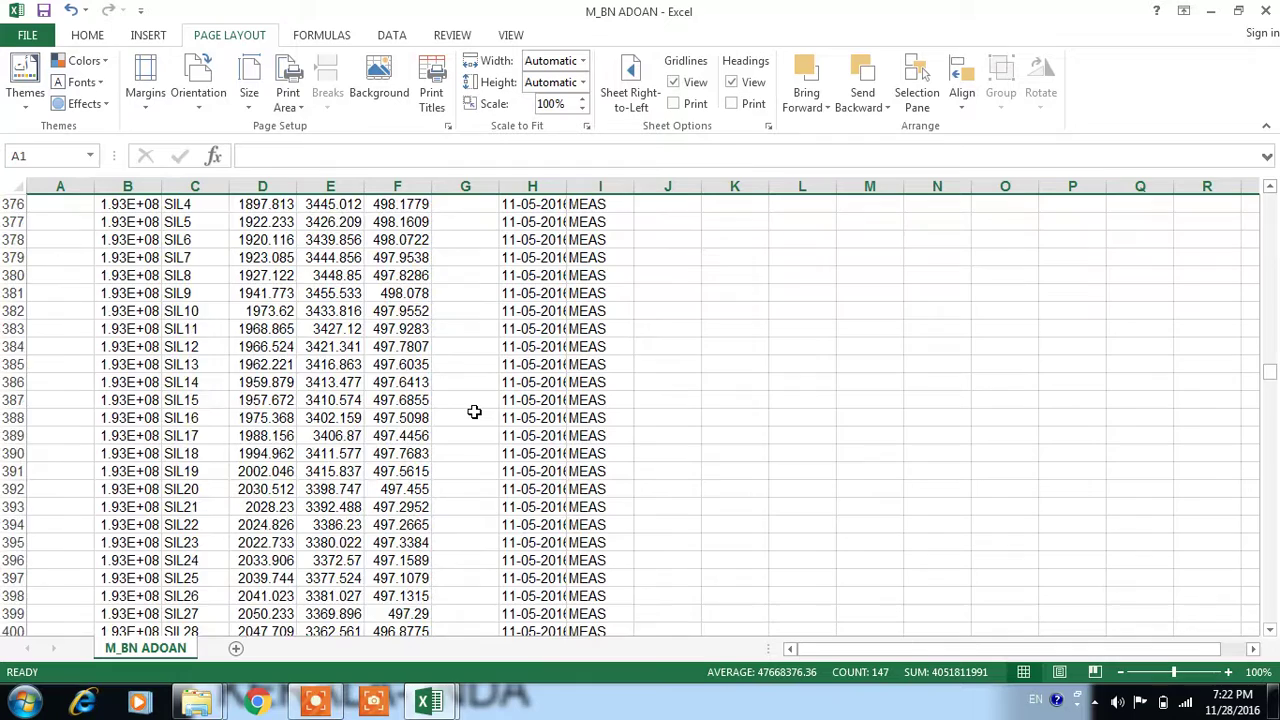
{"action": "scroll", "coordinate": [474, 411], "scroll_direction": "down", "scroll_amount": 15}
{"action": "scroll", "coordinate": [474, 411], "scroll_direction": "up", "scroll_amount": 3}
{"action": "scroll", "coordinate": [604, 380], "scroll_direction": "up", "scroll_amount": 3}
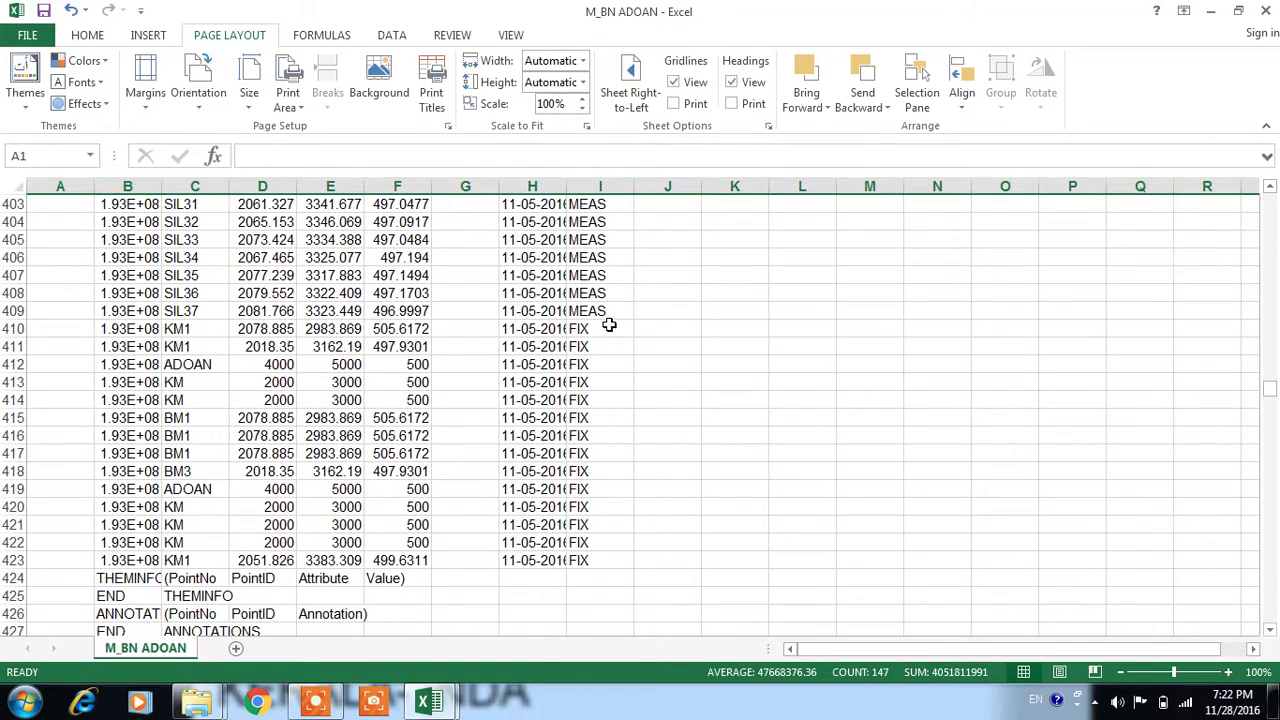
{"action": "left_click", "coordinate": [609, 325]}
{"action": "left_click", "coordinate": [33, 331]}
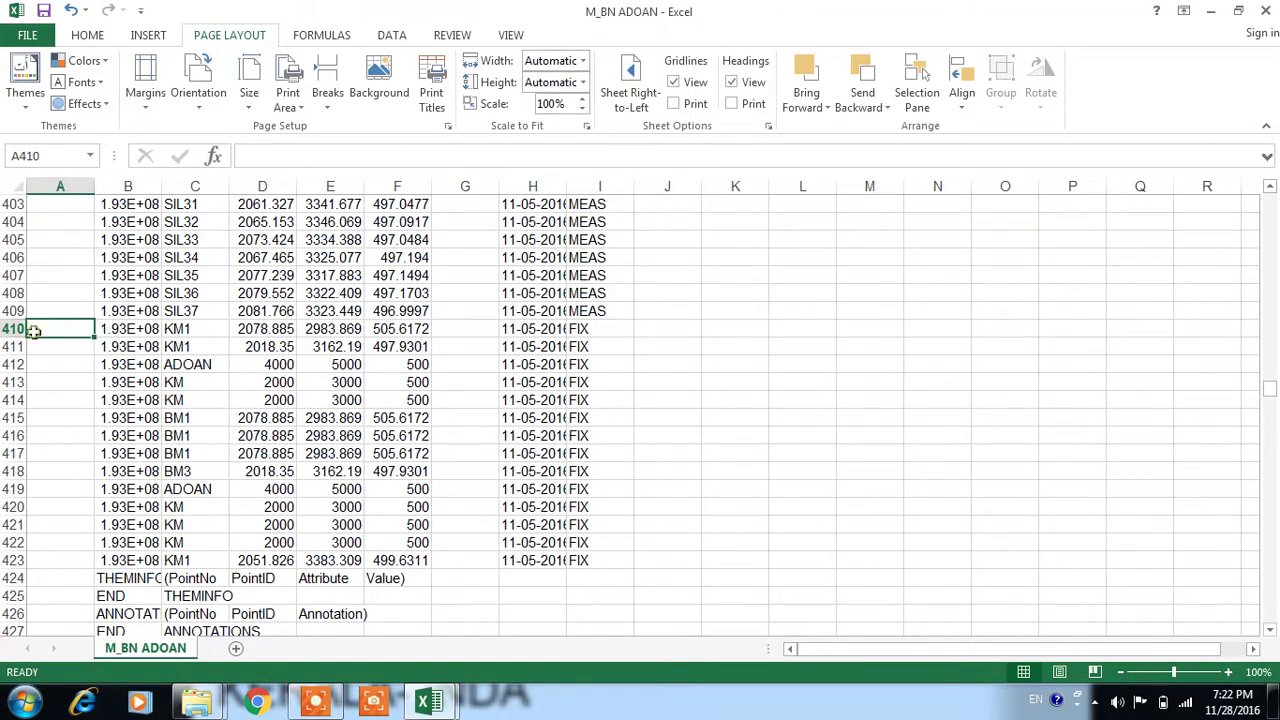
{"action": "scroll", "coordinate": [150, 450], "scroll_direction": "down", "scroll_amount": 4}
{"action": "scroll", "coordinate": [290, 510], "scroll_direction": "down", "scroll_amount": 10}
{"action": "scroll", "coordinate": [310, 472], "scroll_direction": "down", "scroll_amount": 12}
{"action": "scroll", "coordinate": [310, 472], "scroll_direction": "down", "scroll_amount": 14}
{"action": "scroll", "coordinate": [310, 472], "scroll_direction": "down", "scroll_amount": 15}
{"action": "scroll", "coordinate": [312, 473], "scroll_direction": "down", "scroll_amount": 13}
{"action": "scroll", "coordinate": [313, 474], "scroll_direction": "down", "scroll_amount": 7}
{"action": "scroll", "coordinate": [315, 475], "scroll_direction": "down", "scroll_amount": 18}
{"action": "scroll", "coordinate": [315, 475], "scroll_direction": "down", "scroll_amount": 9}
{"action": "scroll", "coordinate": [316, 476], "scroll_direction": "down", "scroll_amount": 13}
{"action": "scroll", "coordinate": [317, 477], "scroll_direction": "down", "scroll_amount": 17}
{"action": "scroll", "coordinate": [319, 478], "scroll_direction": "down", "scroll_amount": 15}
{"action": "scroll", "coordinate": [319, 478], "scroll_direction": "down", "scroll_amount": 7}
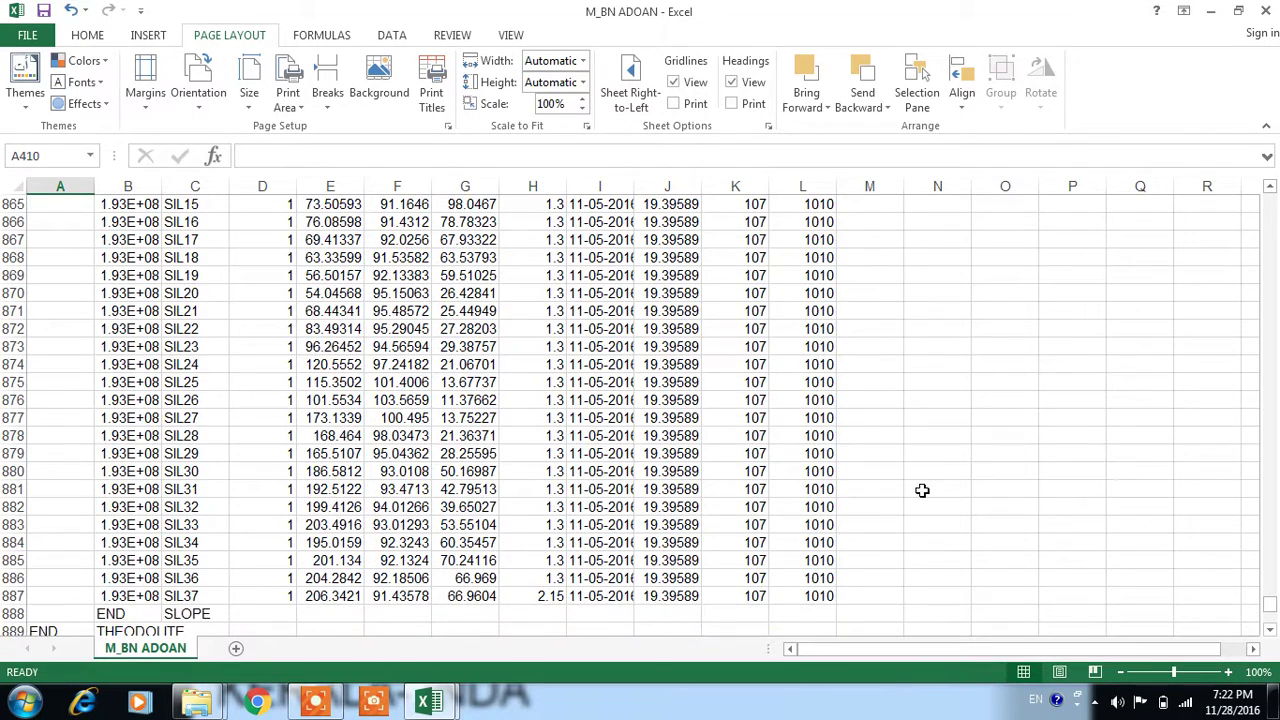
{"action": "scroll", "coordinate": [920, 493], "scroll_direction": "down", "scroll_amount": 7}
{"action": "left_click", "coordinate": [1035, 505], "text": "shift"}
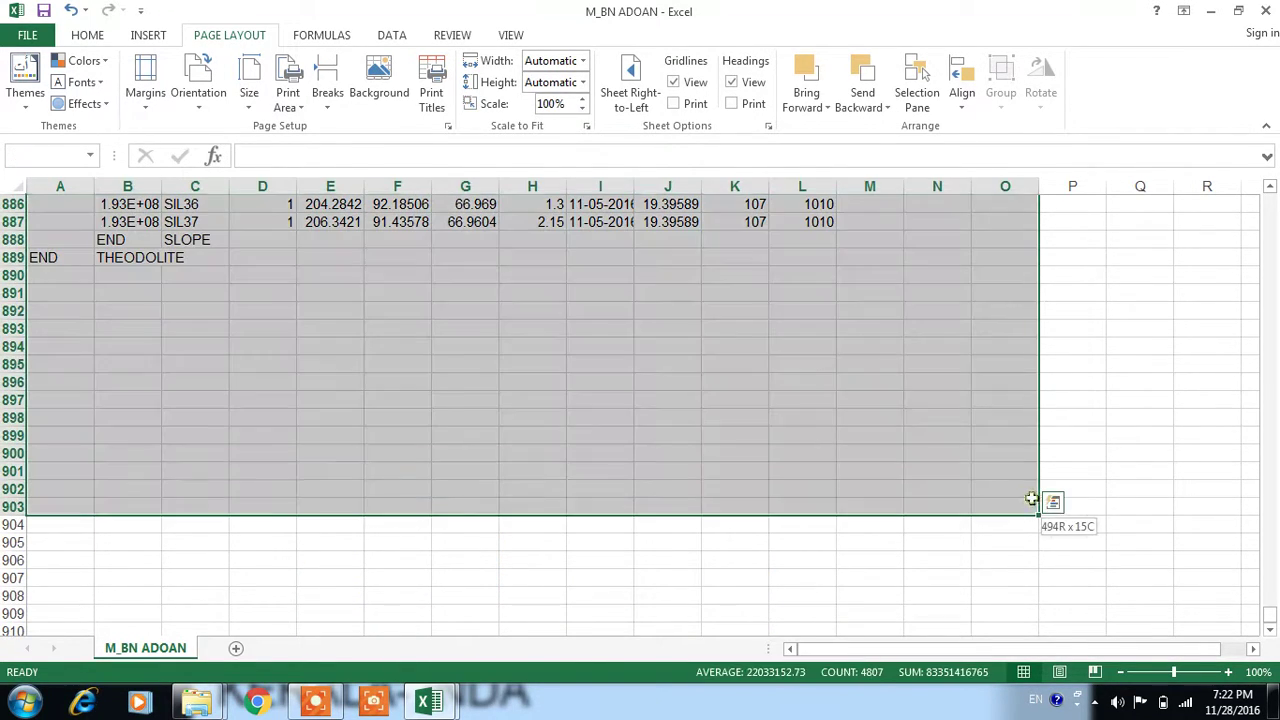
- Delete the selected block as entire rows, removing the FIX points and everything below
{"action": "right_click", "coordinate": [690, 298]}
{"action": "key", "text": "Escape"}
{"action": "key", "text": "ctrl+minus"}
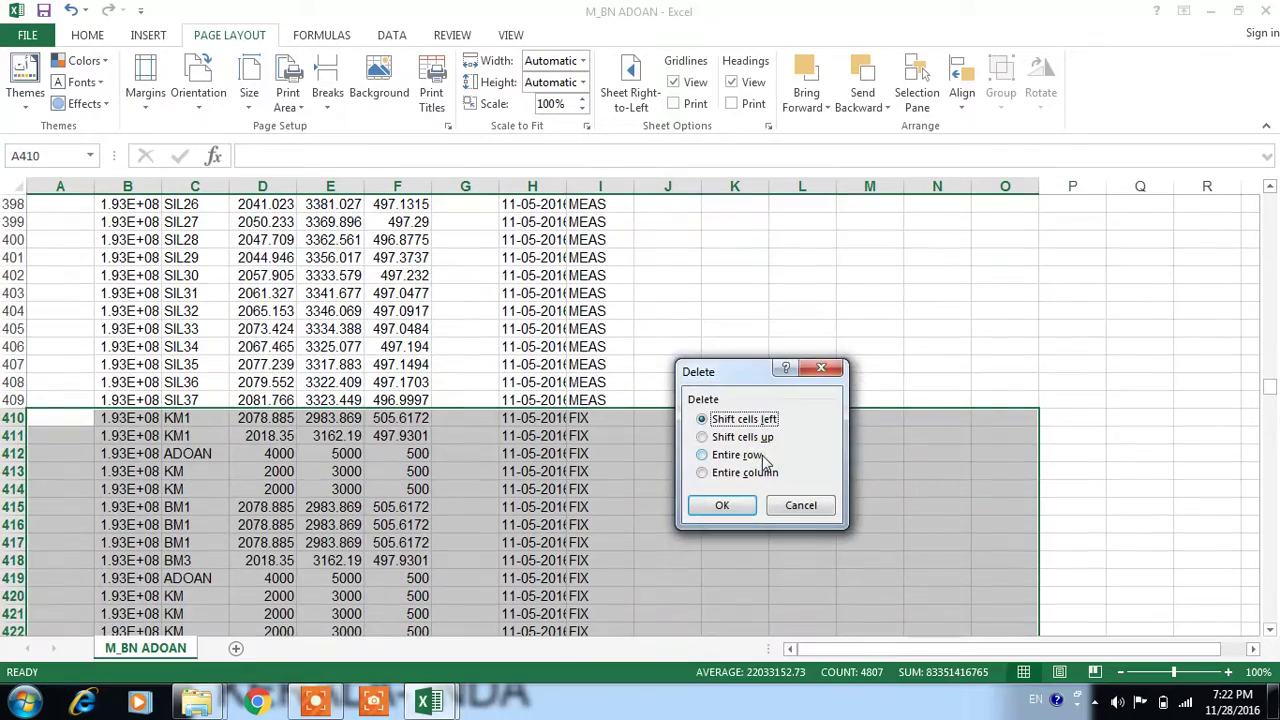
{"action": "left_click", "coordinate": [733, 506]}
{"action": "left_click", "coordinate": [735, 380]}
{"action": "scroll", "coordinate": [735, 375], "scroll_direction": "up", "scroll_amount": 3}
{"action": "scroll", "coordinate": [1063, 471], "scroll_direction": "up", "scroll_amount": 12}
{"action": "scroll", "coordinate": [1065, 472], "scroll_direction": "up", "scroll_amount": 10}
{"action": "scroll", "coordinate": [1068, 473], "scroll_direction": "up", "scroll_amount": 10}
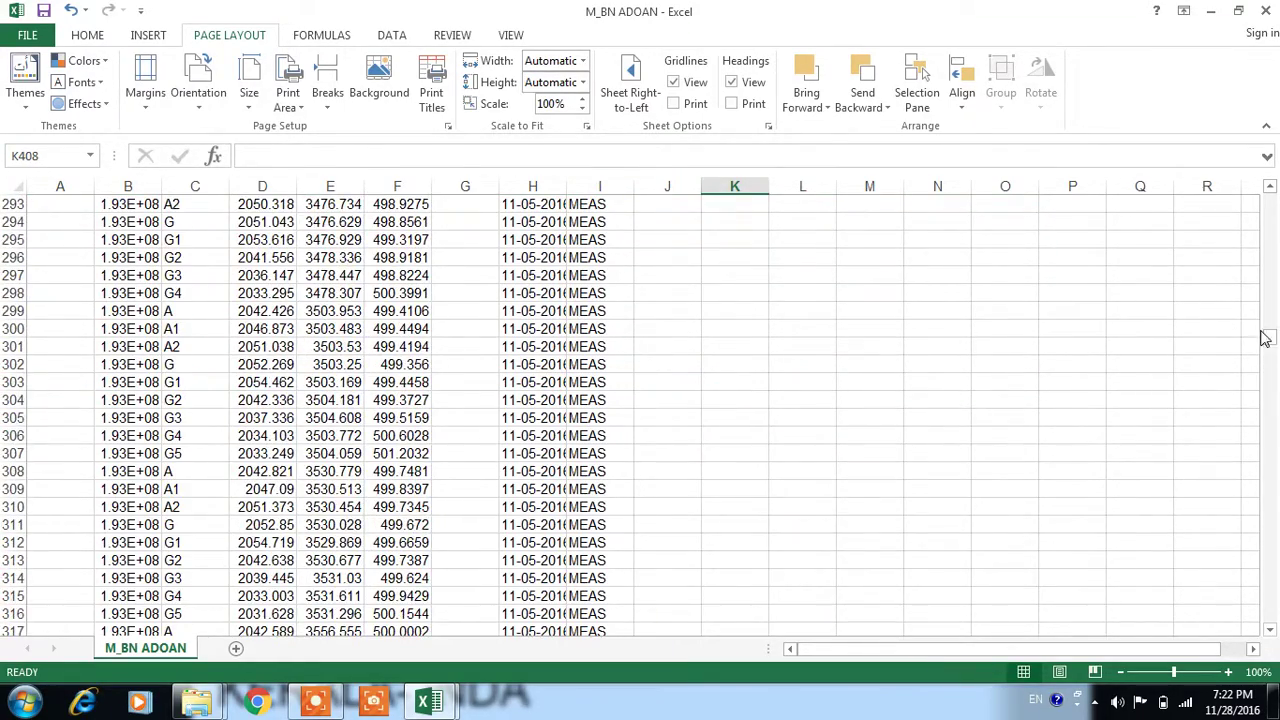
- Delete columns A–B and the empty columns E–H
{"action": "left_click_drag", "start_coordinate": [1265, 337], "coordinate": [1272, 196]}
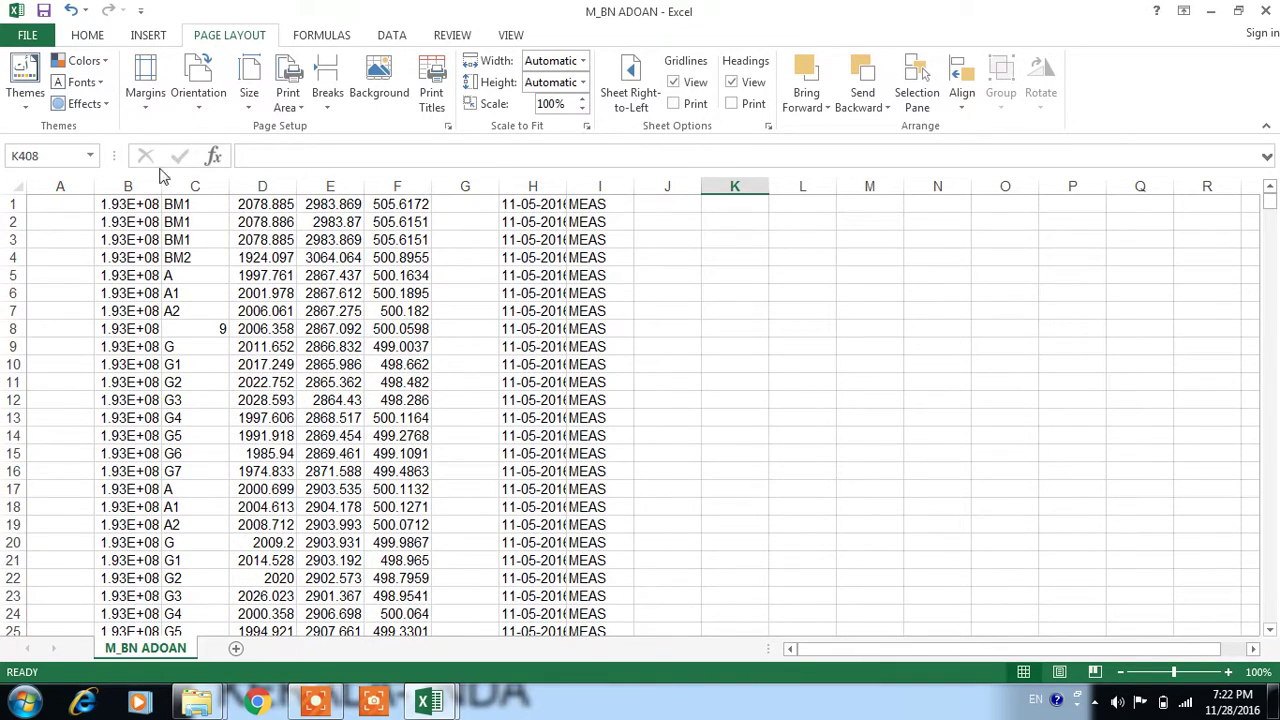
{"action": "left_click_drag", "start_coordinate": [128, 186], "coordinate": [76, 186]}
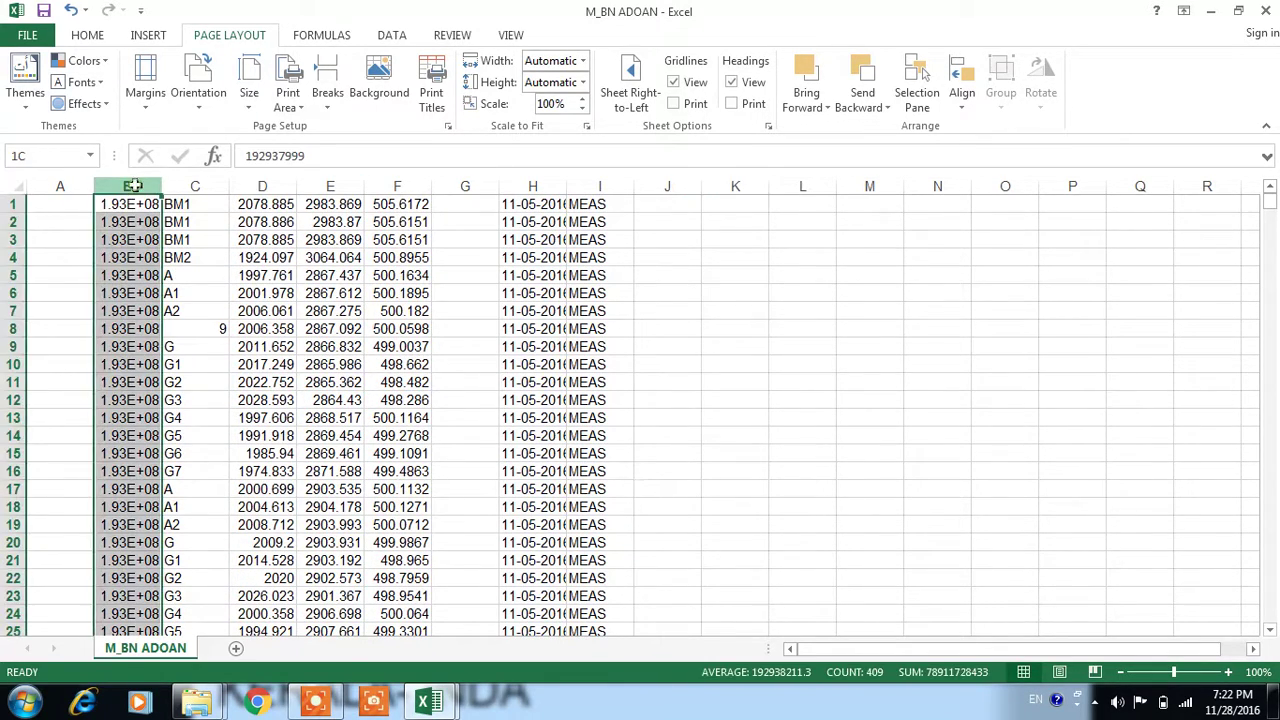
{"action": "right_click", "coordinate": [76, 186]}
{"action": "left_click", "coordinate": [145, 343]}
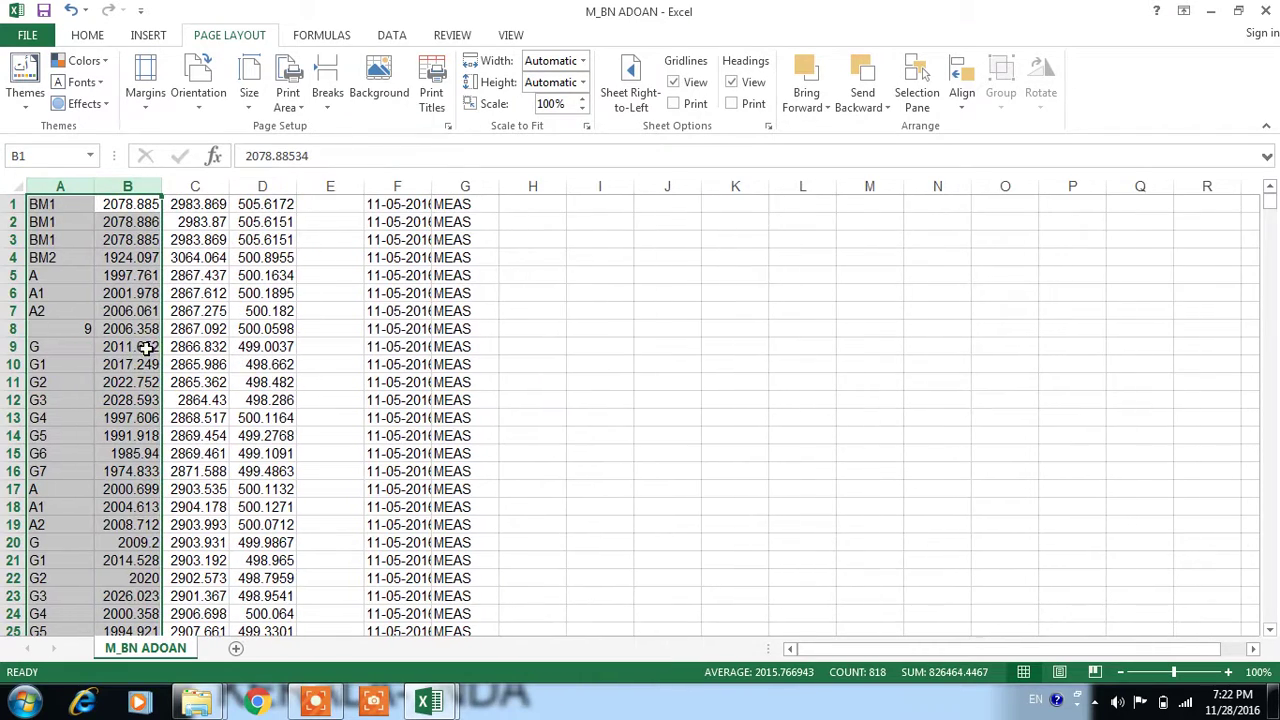
{"action": "left_click_drag", "start_coordinate": [330, 186], "coordinate": [532, 186]}
{"action": "right_click", "coordinate": [440, 240]}
{"action": "left_click", "coordinate": [484, 399]}
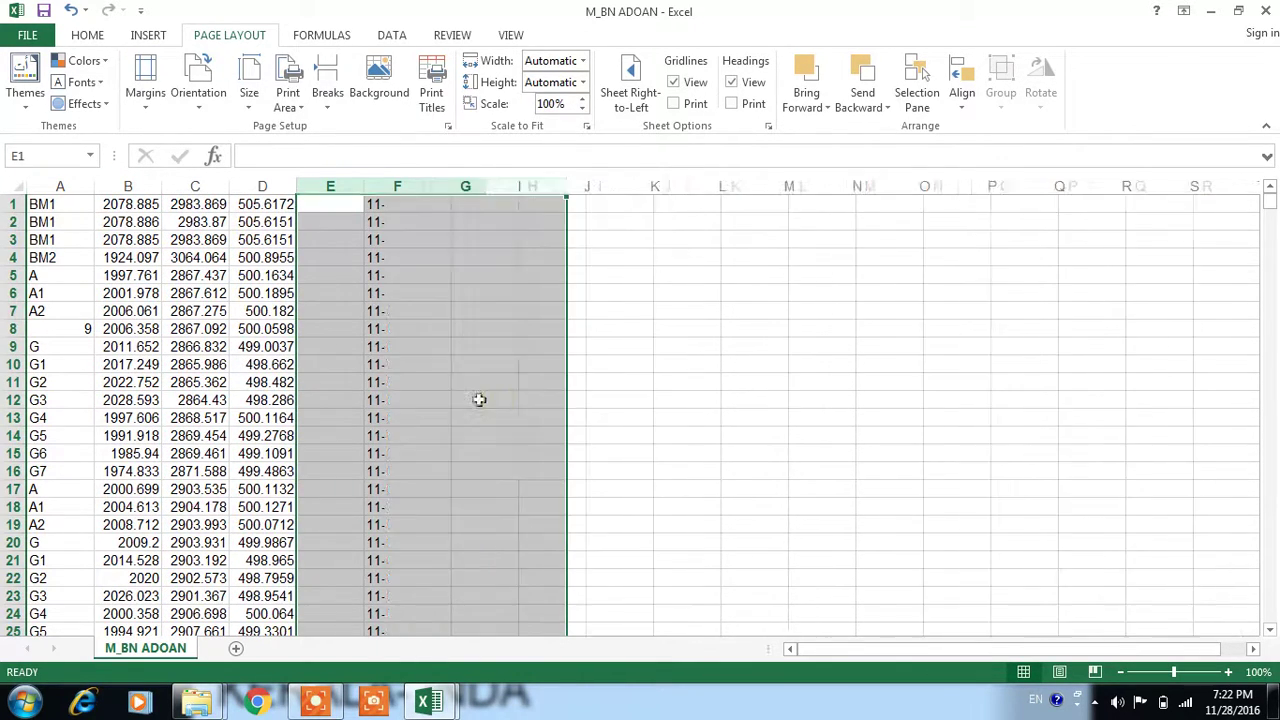
- Move the point descriptions from column A to column E
{"action": "left_click", "coordinate": [62, 186]}
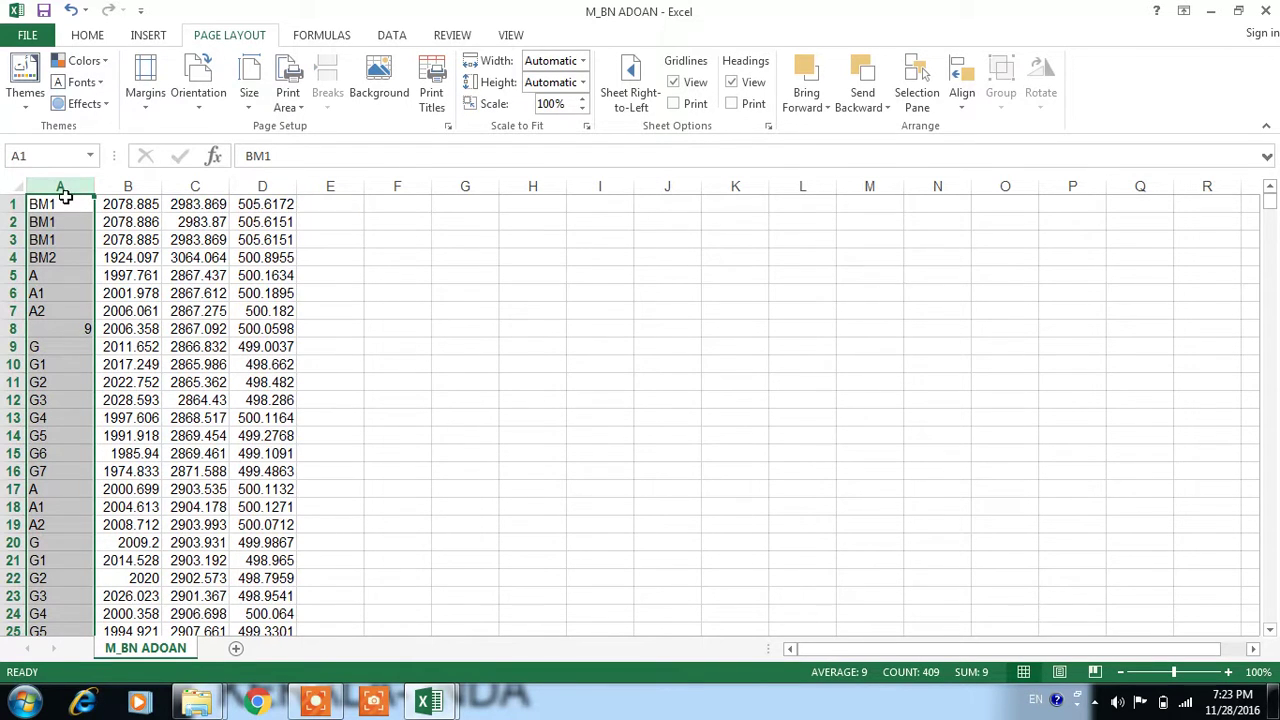
{"action": "left_click_drag", "start_coordinate": [62, 195], "coordinate": [366, 238]}
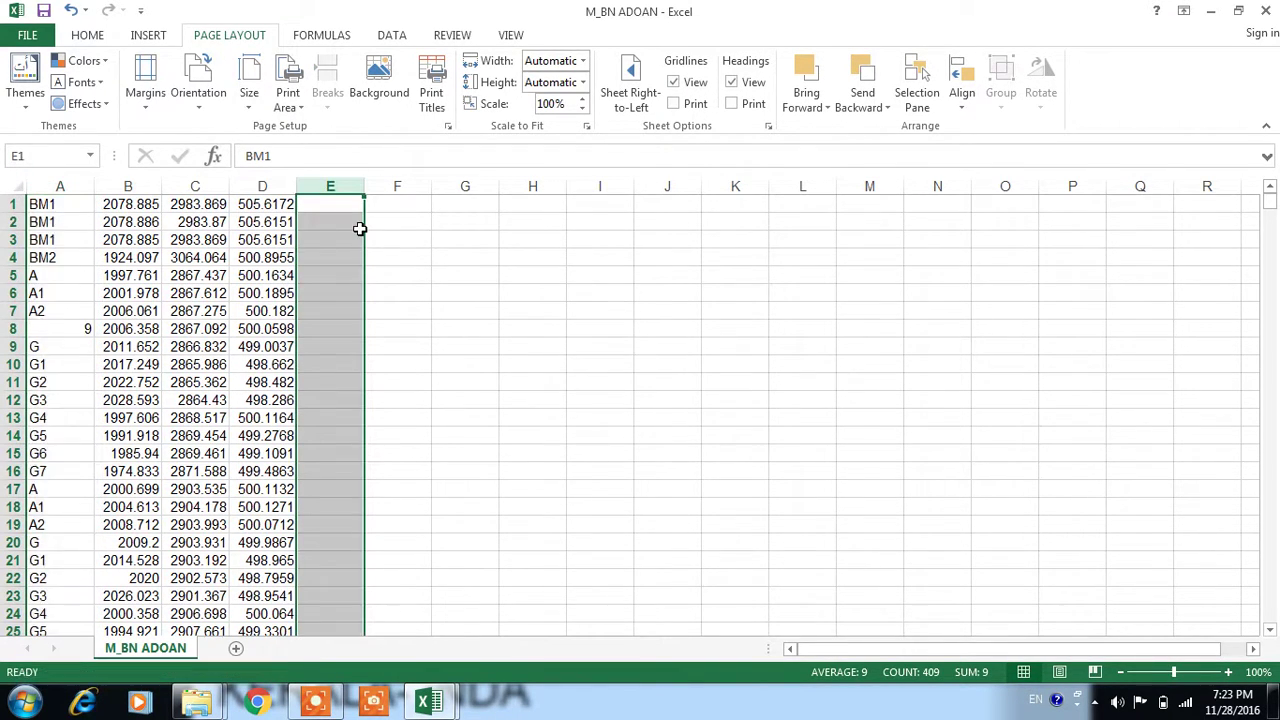
{"action": "left_click", "coordinate": [527, 305]}
- Number the points 1 to 409 in column A by entering 1 and 2 and filling down
{"action": "left_click", "coordinate": [45, 203]}
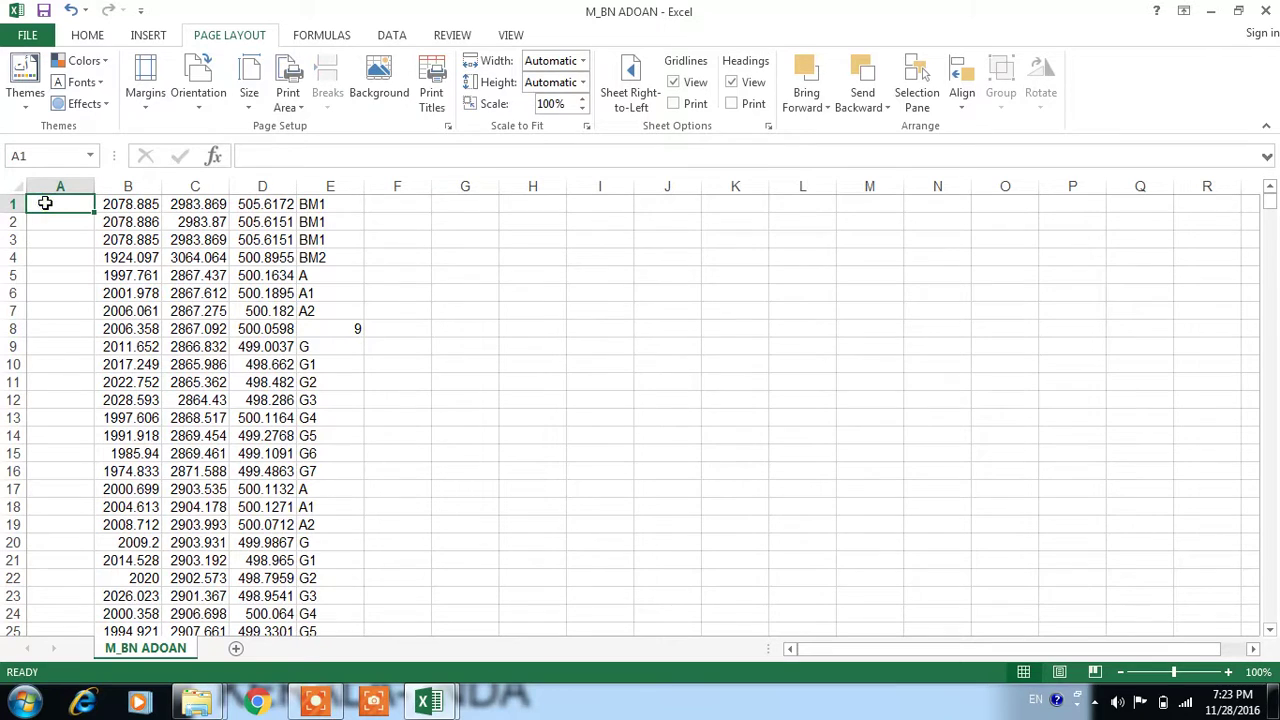
{"action": "type", "text": "1"}
{"action": "key", "text": "Return"}
{"action": "type", "text": "2"}
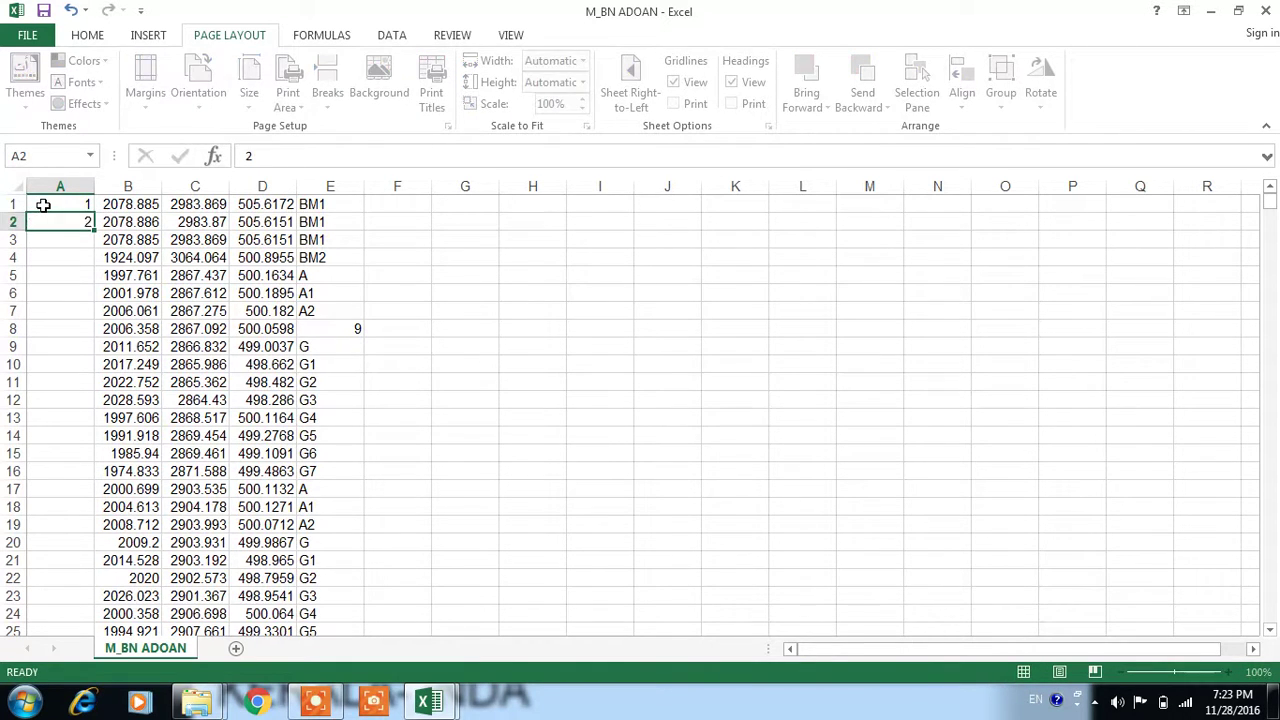
{"action": "key", "text": "Return"}
{"action": "left_click_drag", "start_coordinate": [60, 205], "coordinate": [62, 222]}
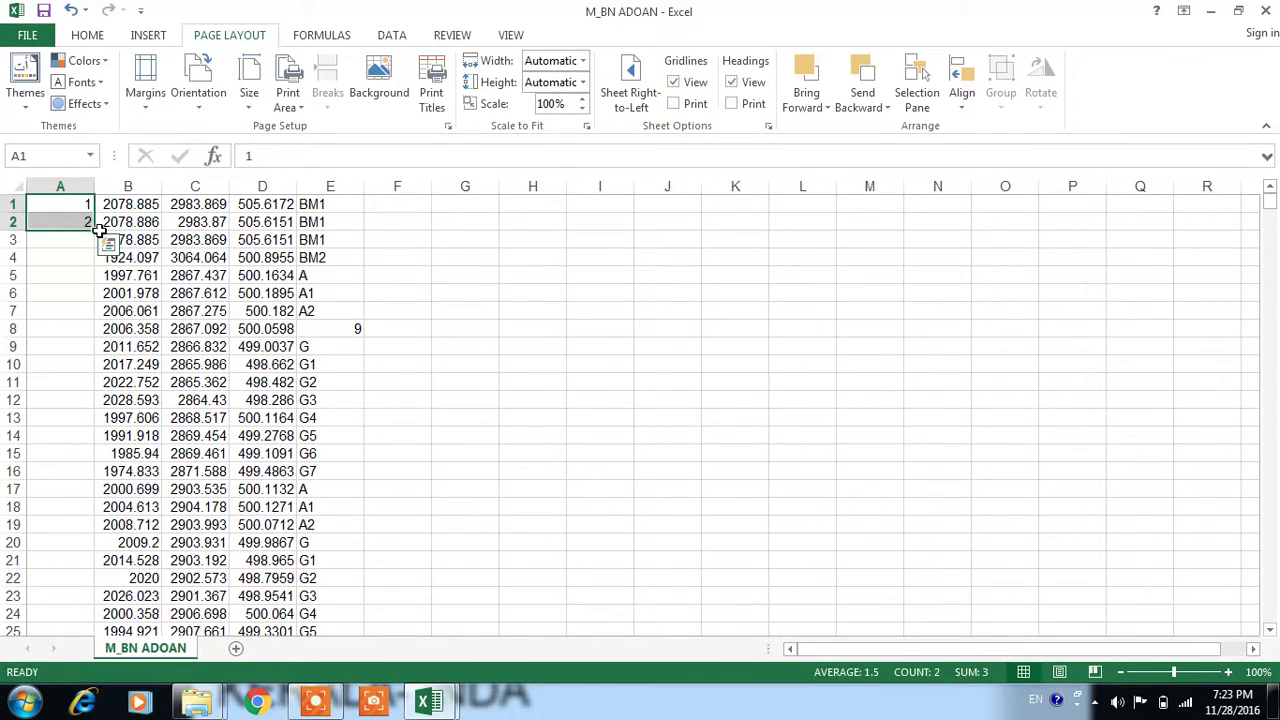
{"action": "double_click", "coordinate": [96, 230]}
{"action": "scroll", "coordinate": [506, 465], "scroll_direction": "down", "scroll_amount": 11}
{"action": "scroll", "coordinate": [506, 465], "scroll_direction": "down", "scroll_amount": 16}
{"action": "scroll", "coordinate": [506, 465], "scroll_direction": "down", "scroll_amount": 15}
{"action": "scroll", "coordinate": [506, 465], "scroll_direction": "down", "scroll_amount": 15}
{"action": "scroll", "coordinate": [506, 465], "scroll_direction": "down", "scroll_amount": 14}
{"action": "scroll", "coordinate": [506, 465], "scroll_direction": "down", "scroll_amount": 13}
{"action": "scroll", "coordinate": [506, 465], "scroll_direction": "down", "scroll_amount": 8}
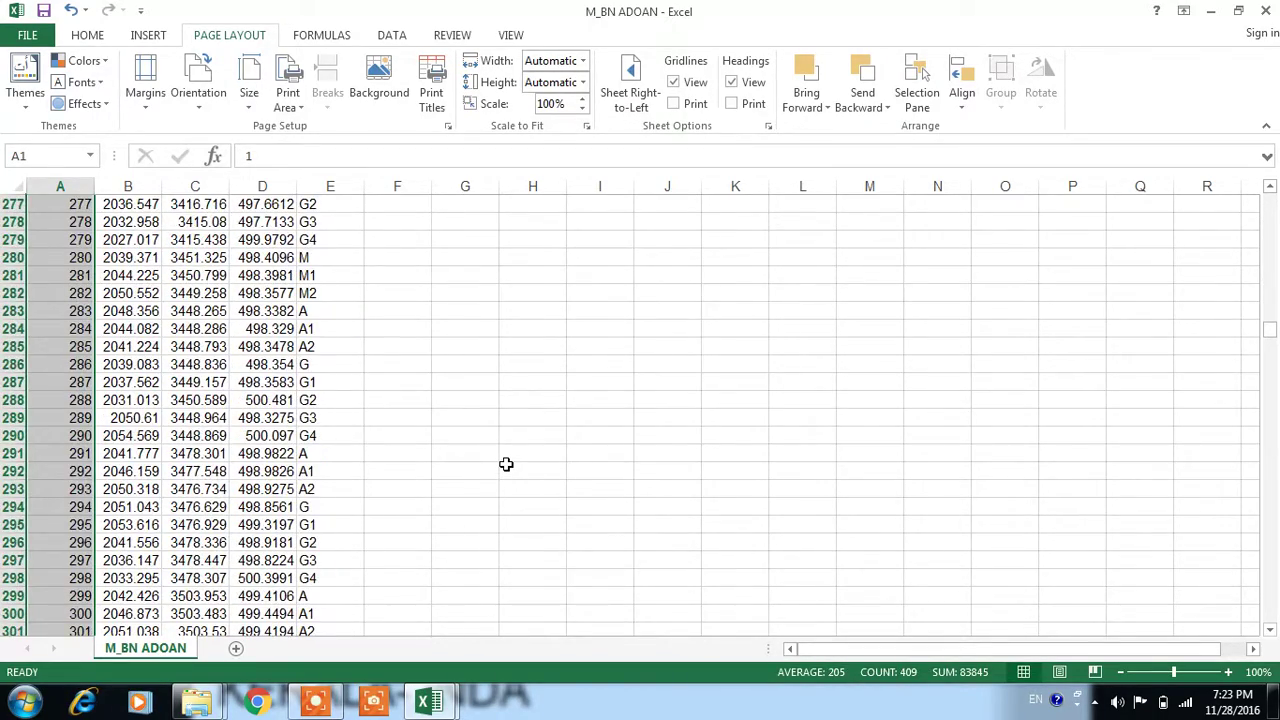
{"action": "scroll", "coordinate": [506, 464], "scroll_direction": "down", "scroll_amount": 7}
{"action": "scroll", "coordinate": [506, 464], "scroll_direction": "down", "scroll_amount": 8}
{"action": "scroll", "coordinate": [506, 464], "scroll_direction": "down", "scroll_amount": 15}
{"action": "scroll", "coordinate": [506, 464], "scroll_direction": "down", "scroll_amount": 15}
{"action": "scroll", "coordinate": [506, 464], "scroll_direction": "up", "scroll_amount": 9}
{"action": "scroll", "coordinate": [1206, 495], "scroll_direction": "up", "scroll_amount": 2}
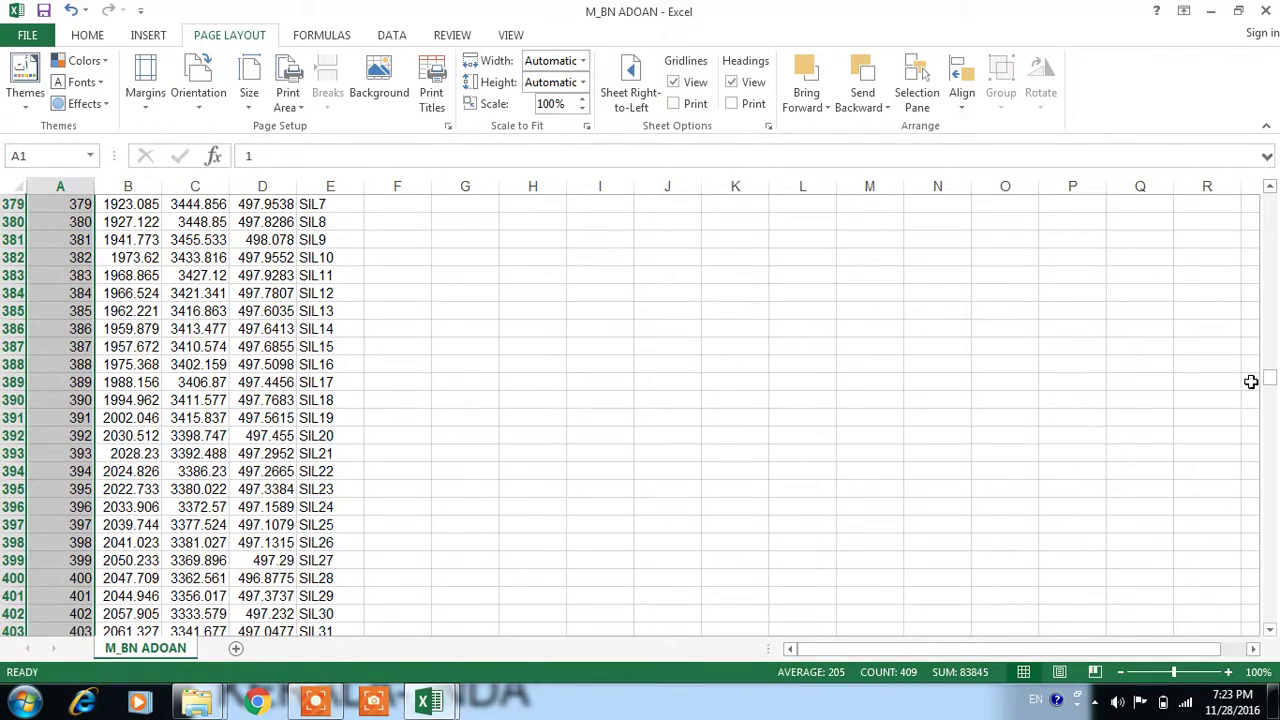
{"action": "left_click_drag", "start_coordinate": [1267, 388], "coordinate": [1270, 387]}
- Insert a blank row above the first row of survey data
{"action": "left_click_drag", "start_coordinate": [1252, 234], "coordinate": [1248, 195]}
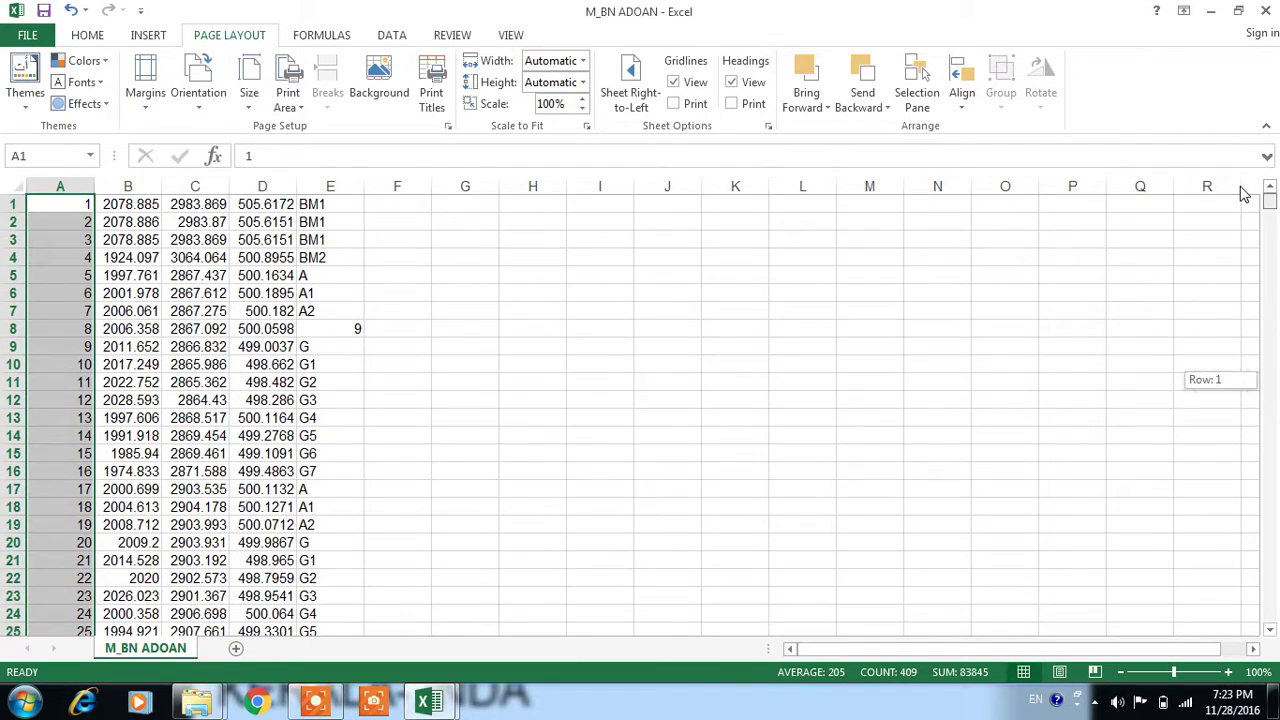
{"action": "left_click", "coordinate": [13, 204]}
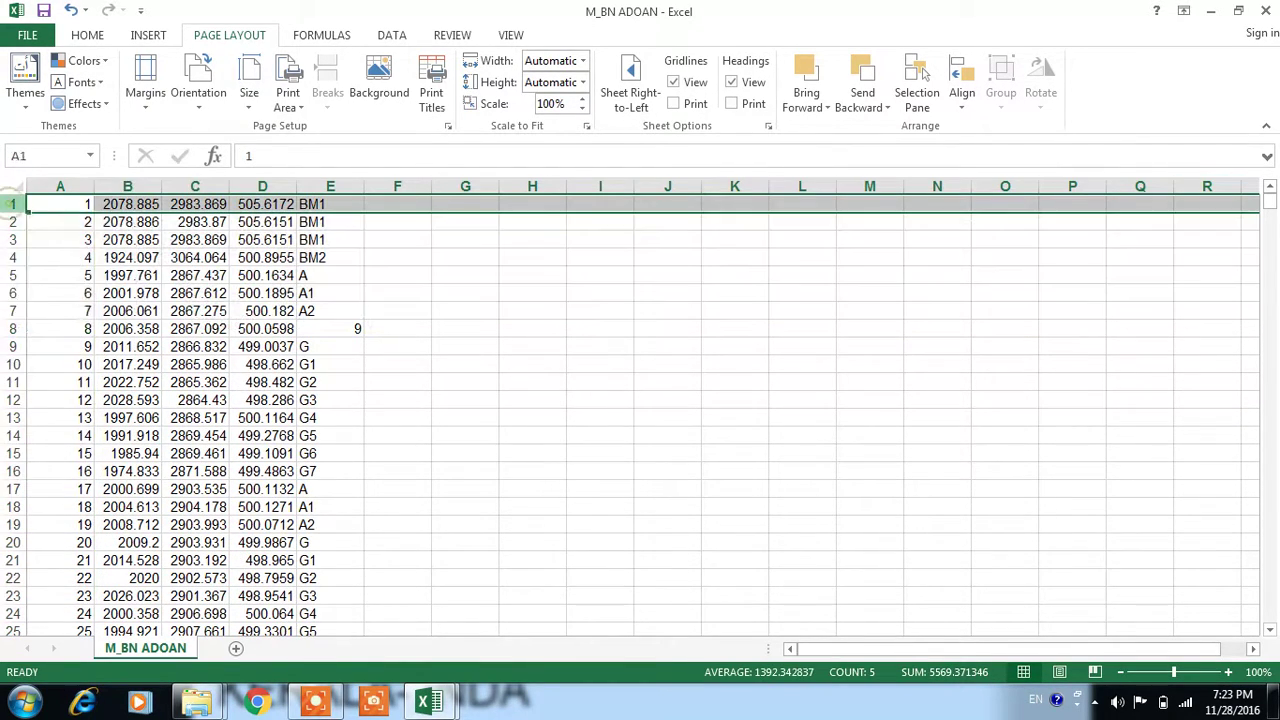
{"action": "right_click", "coordinate": [13, 204]}
{"action": "left_click", "coordinate": [50, 337]}
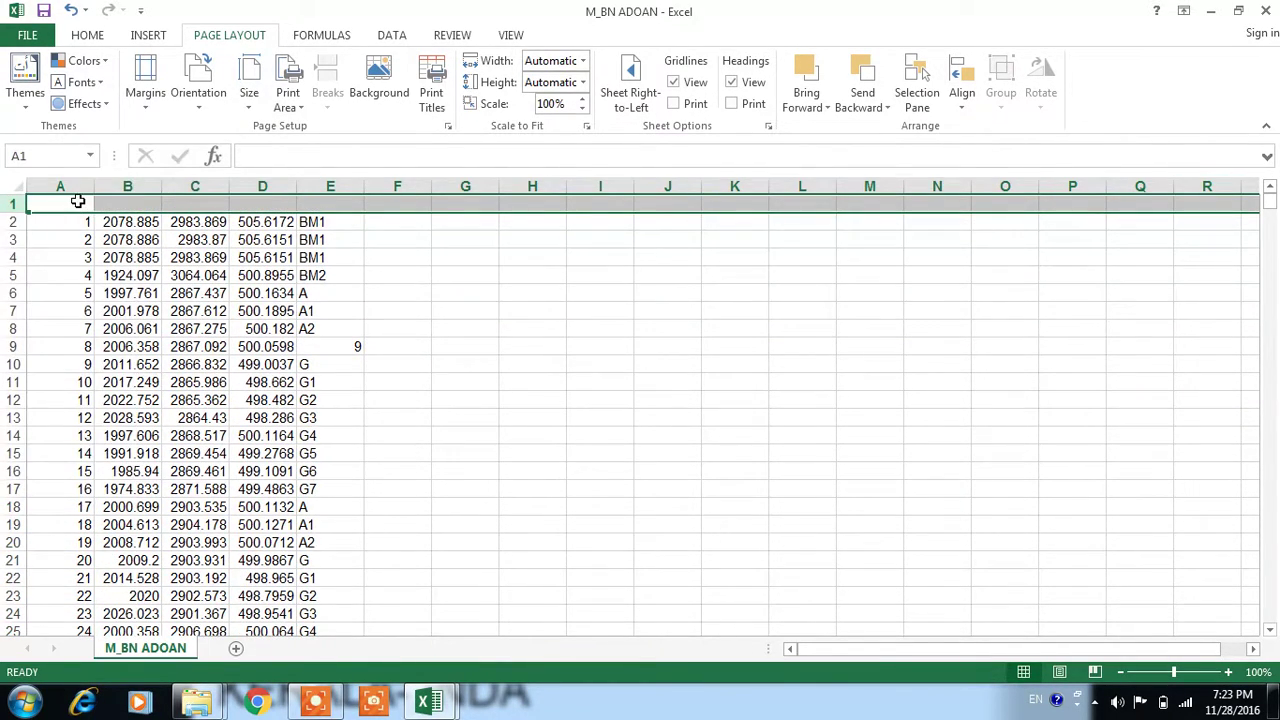
- Enter the headings P, E and N in cells A1 to C1
{"action": "left_click", "coordinate": [76, 202]}
{"action": "type", "text": "P"}
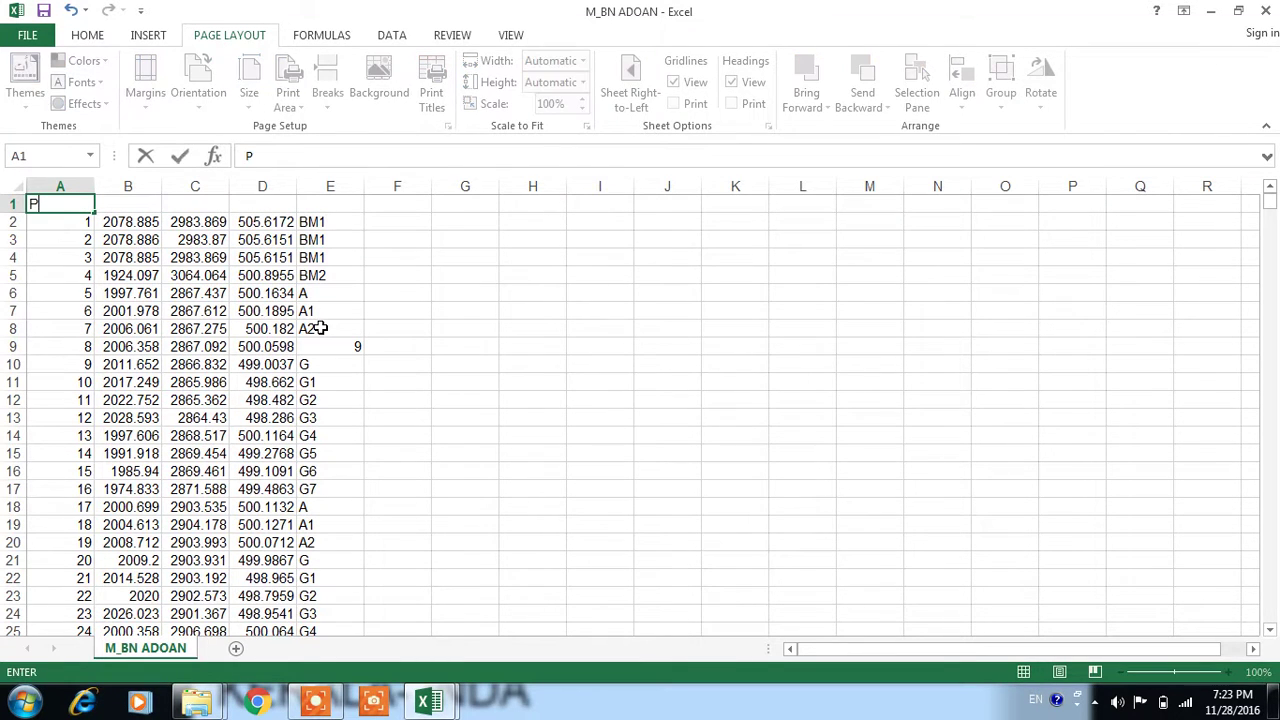
{"action": "left_click", "coordinate": [124, 205]}
{"action": "type", "text": "E"}
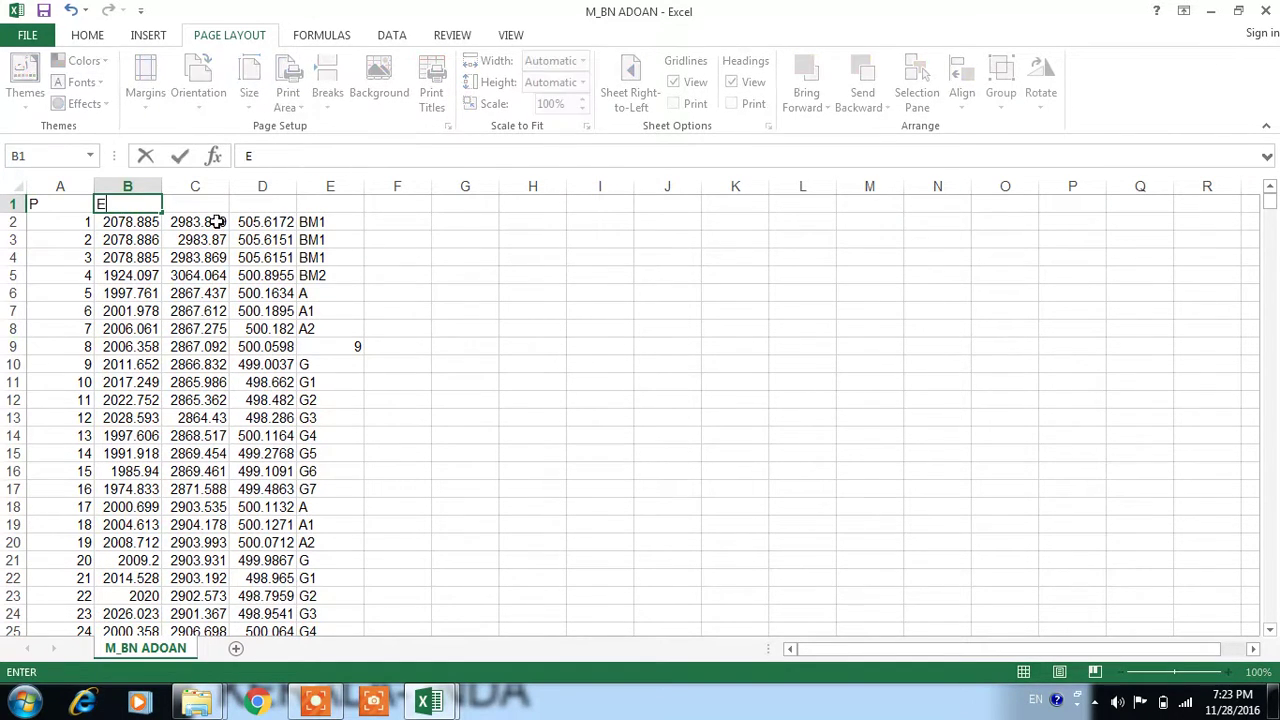
{"action": "left_click", "coordinate": [210, 210]}
{"action": "type", "text": "N"}
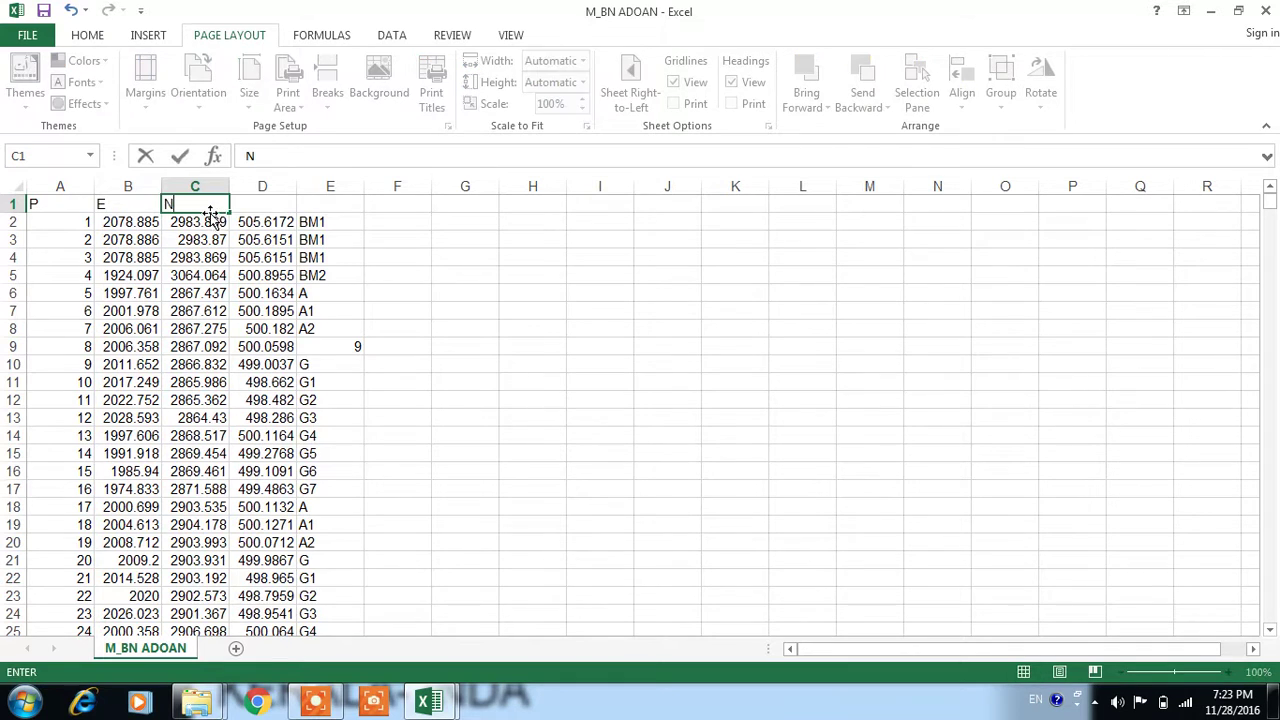
{"action": "left_click", "coordinate": [270, 216]}
- Enter headings Z and D in D1 and E1, undoing a mistaken entry in D2
{"action": "type", "text": "Z"}
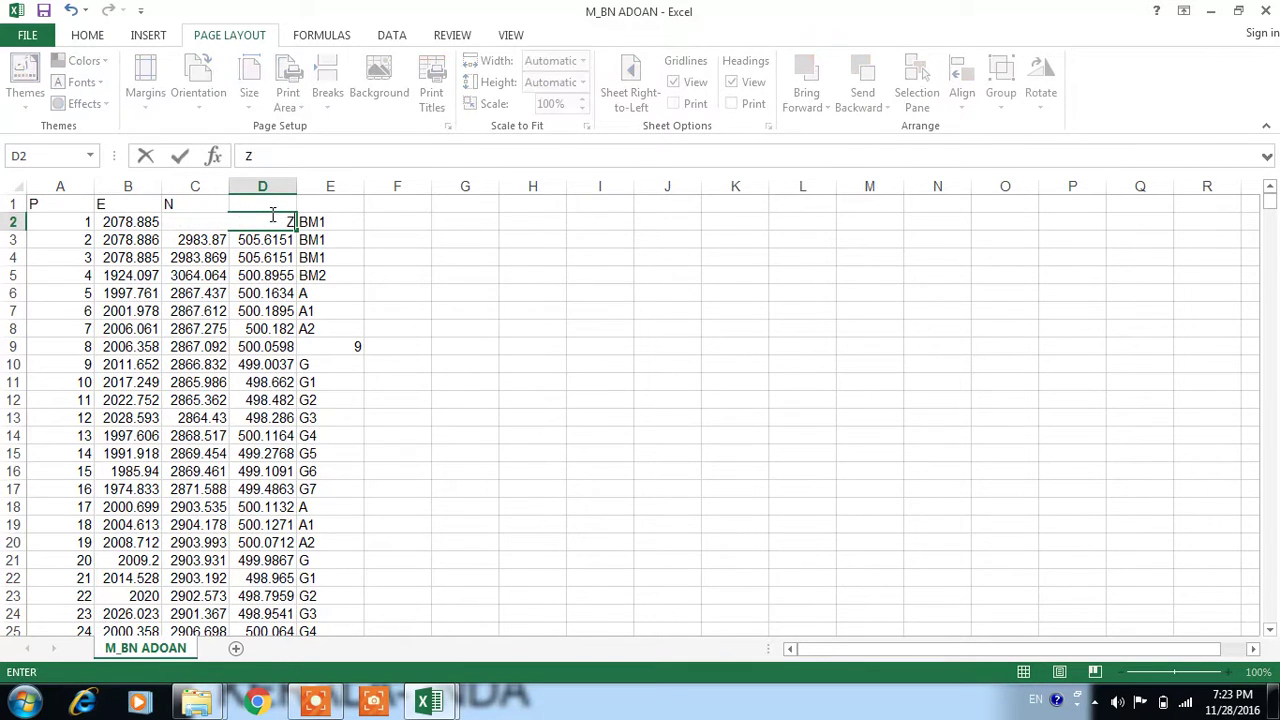
{"action": "key", "text": "Escape"}
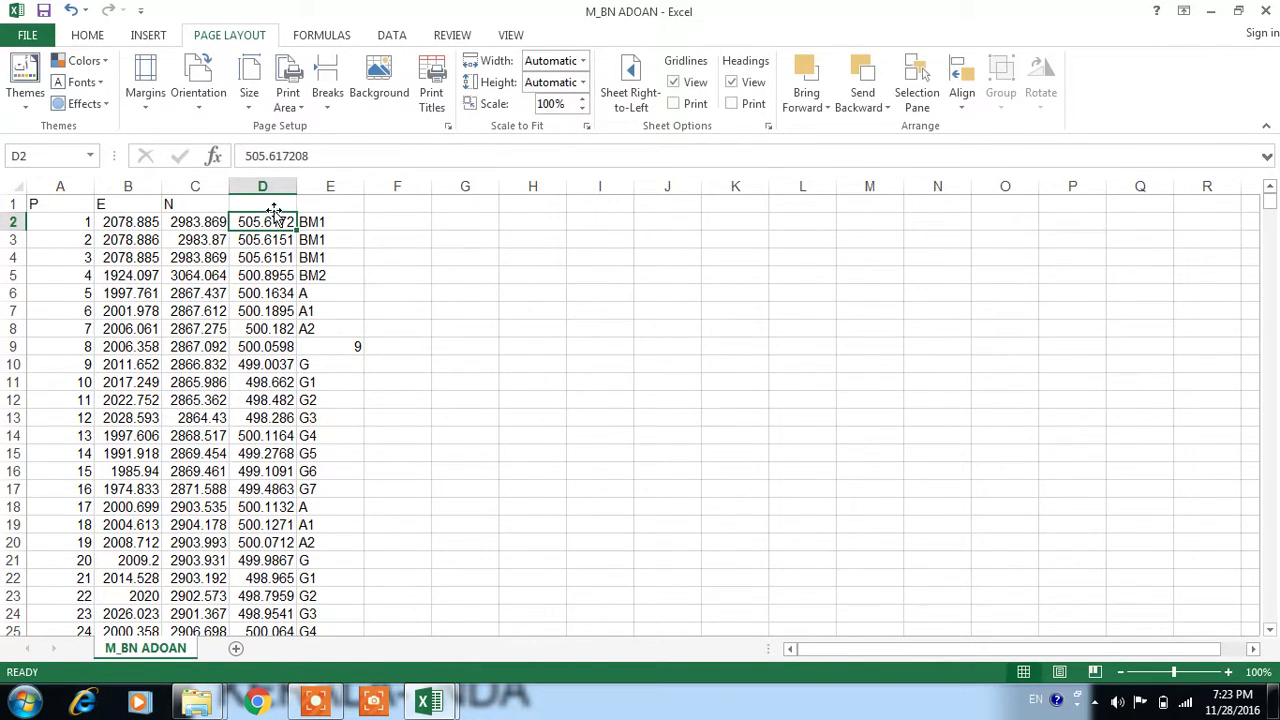
{"action": "left_click", "coordinate": [265, 206]}
{"action": "type", "text": "Z"}
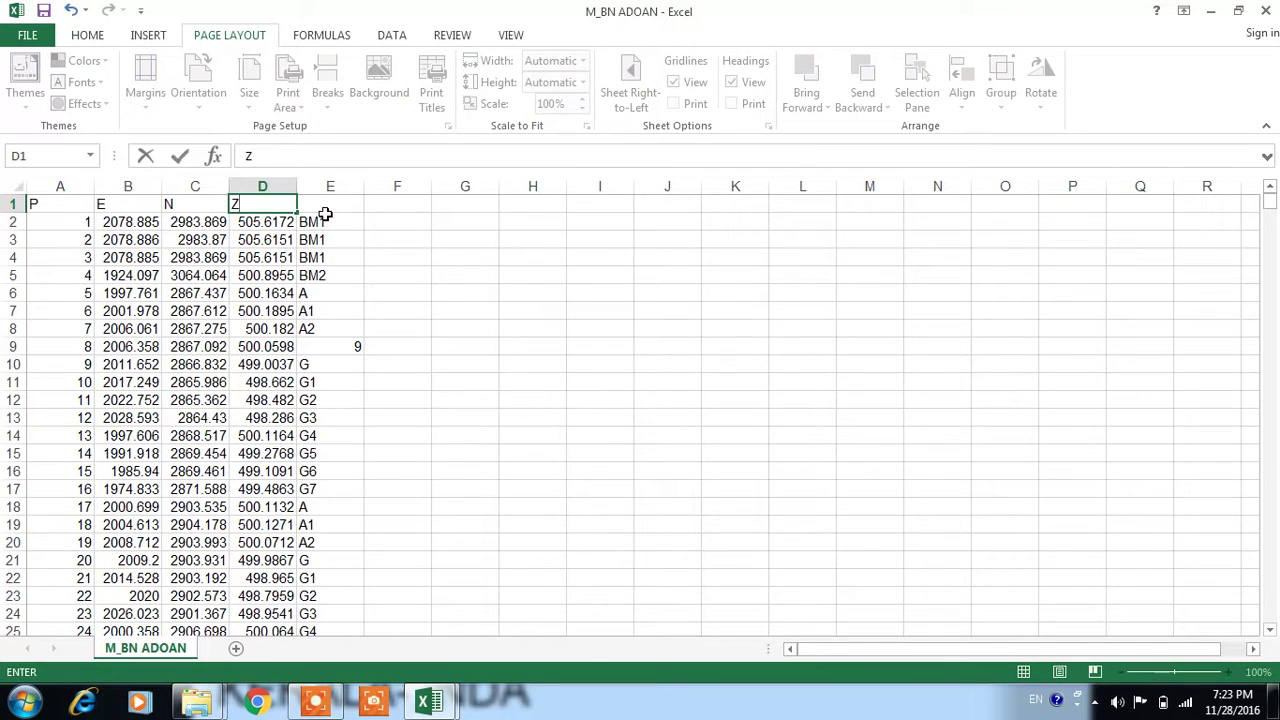
{"action": "left_click", "coordinate": [326, 208]}
{"action": "type", "text": "D"}
{"action": "left_click", "coordinate": [437, 289]}
{"action": "left_click", "coordinate": [437, 346]}
- Centre-align the contents of columns A to E
{"action": "left_click_drag", "start_coordinate": [55, 187], "coordinate": [305, 188]}
{"action": "left_click", "coordinate": [87, 35]}
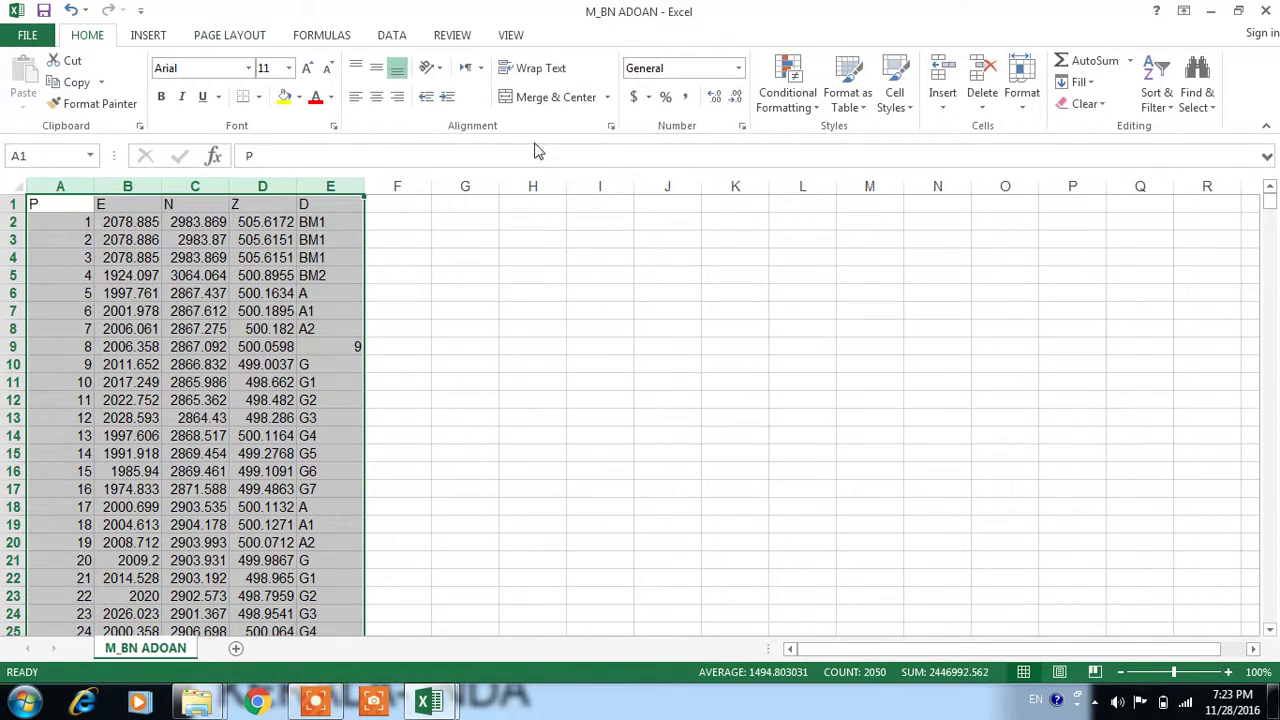
{"action": "left_click", "coordinate": [379, 100]}
{"action": "left_click", "coordinate": [490, 276]}
- Format the E, N, Z coordinates in B2:D as numbers with three decimals
{"action": "mouse_move", "coordinate": [131, 222]}
{"action": "left_mouse_down"}
{"action": "mouse_move", "coordinate": [254, 710]}
{"action": "mouse_move", "coordinate": [268, 596]}
{"action": "left_mouse_up"}
{"action": "left_click", "coordinate": [713, 96]}
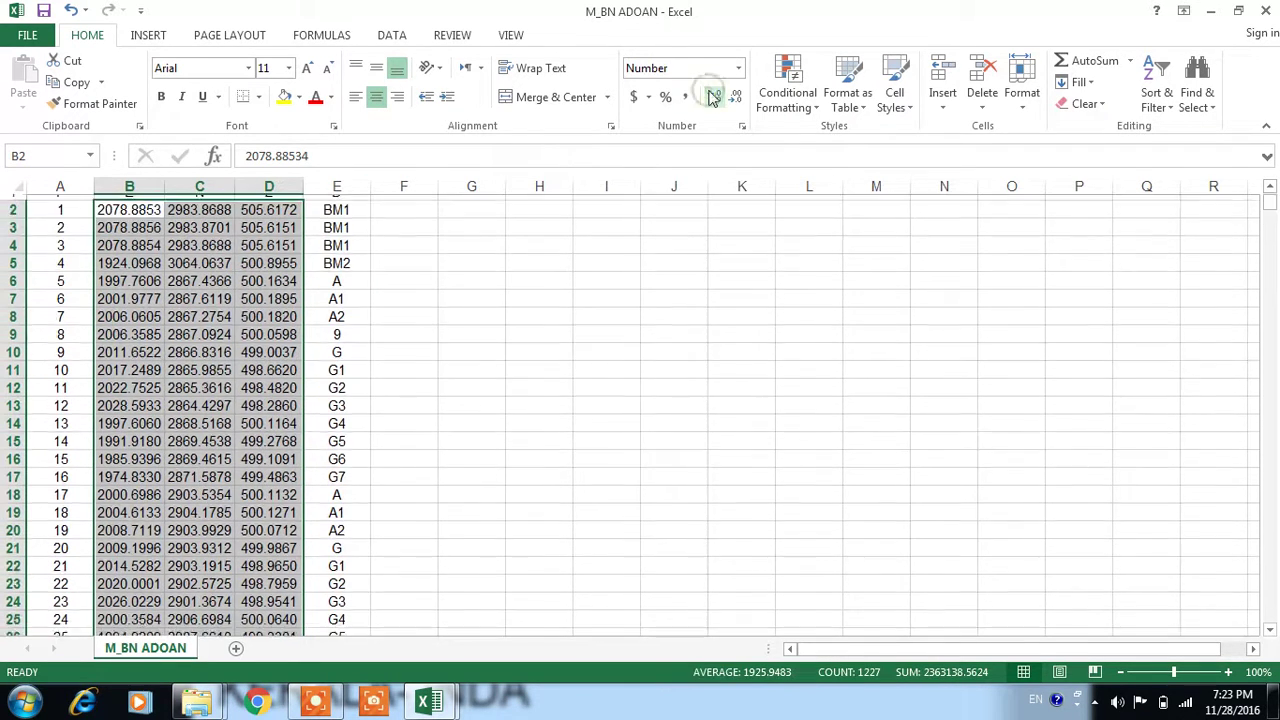
{"action": "left_click", "coordinate": [735, 97]}
{"action": "left_click", "coordinate": [530, 324]}
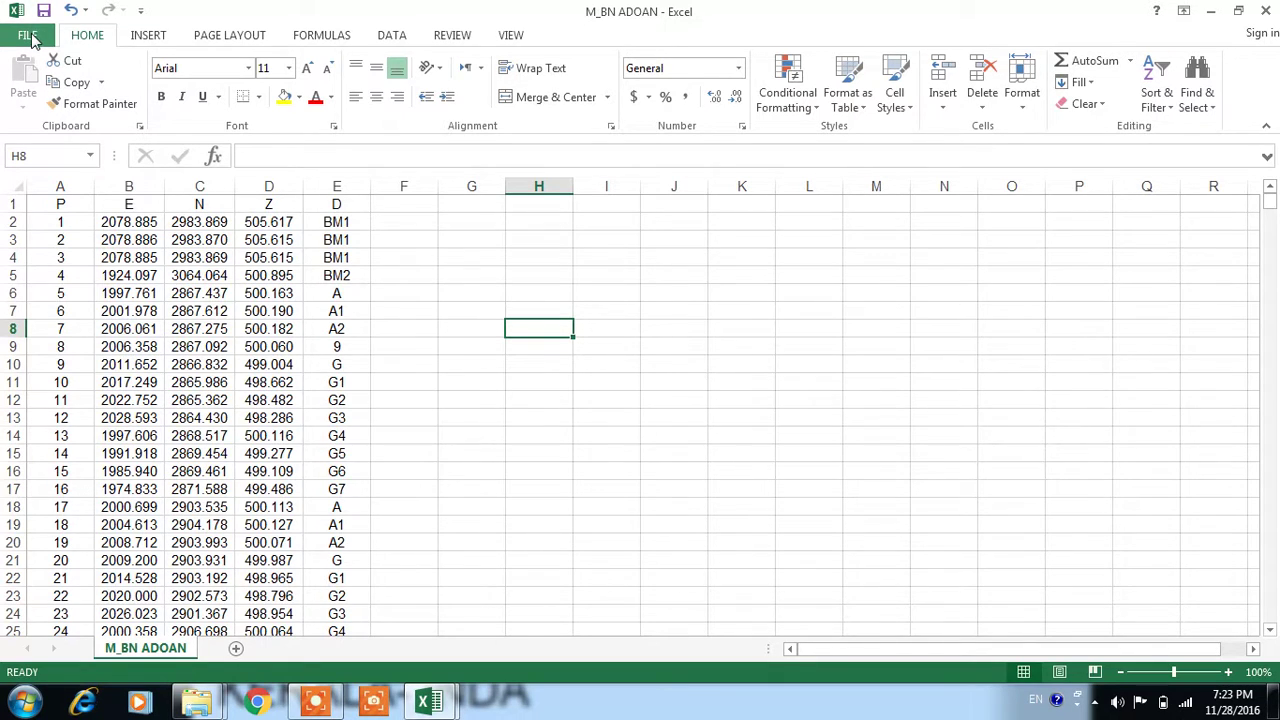
- View the M_BN ADOAN workbook's Info page, then return to its survey sheet
{"action": "left_click", "coordinate": [30, 38]}
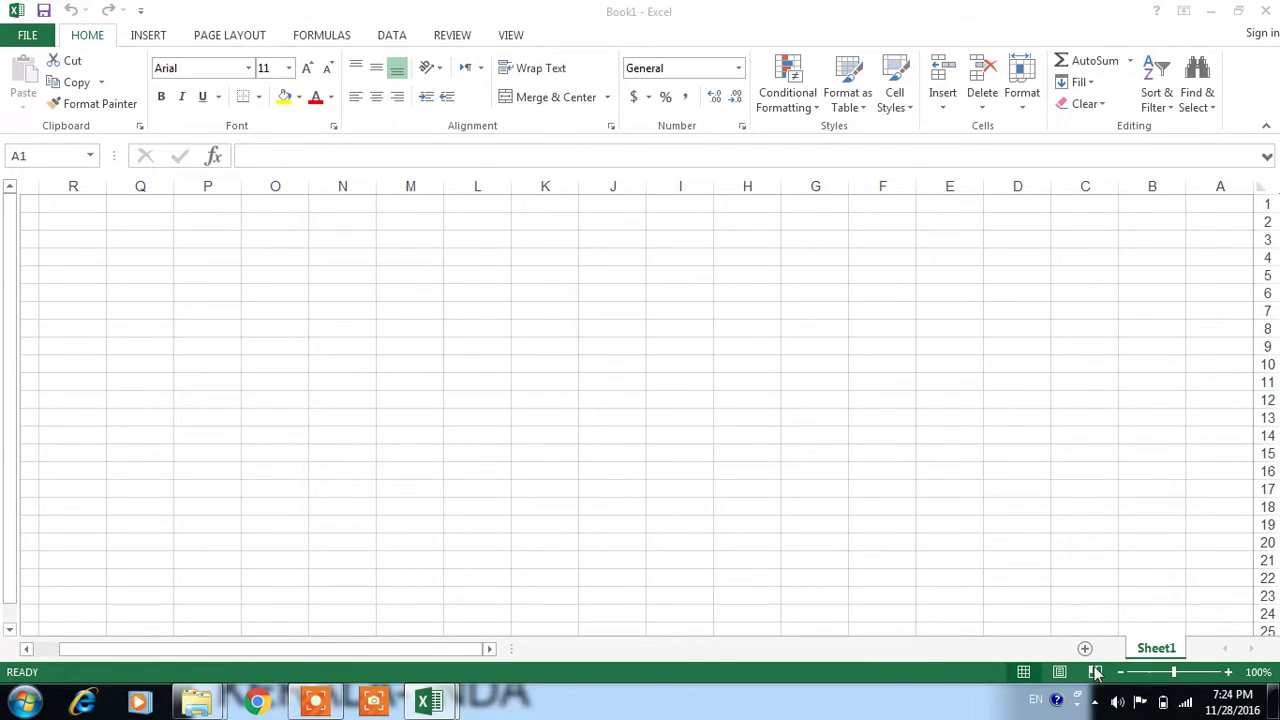
{"action": "left_click", "coordinate": [413, 649]}
{"action": "left_click", "coordinate": [430, 412]}
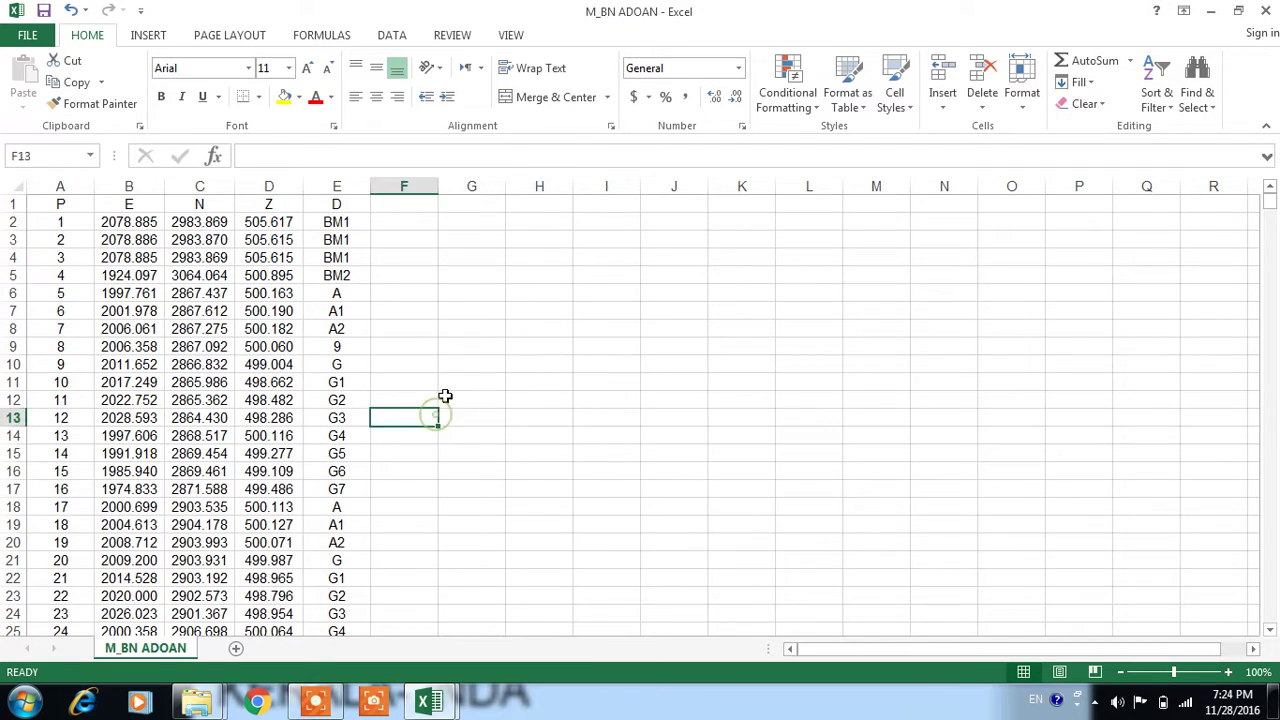
{"action": "left_click", "coordinate": [480, 340]}
- Save the table as tab-delimited ROAD1.txt in SURVEYING ROAD, then close it without further saving
{"action": "left_click", "coordinate": [28, 35]}
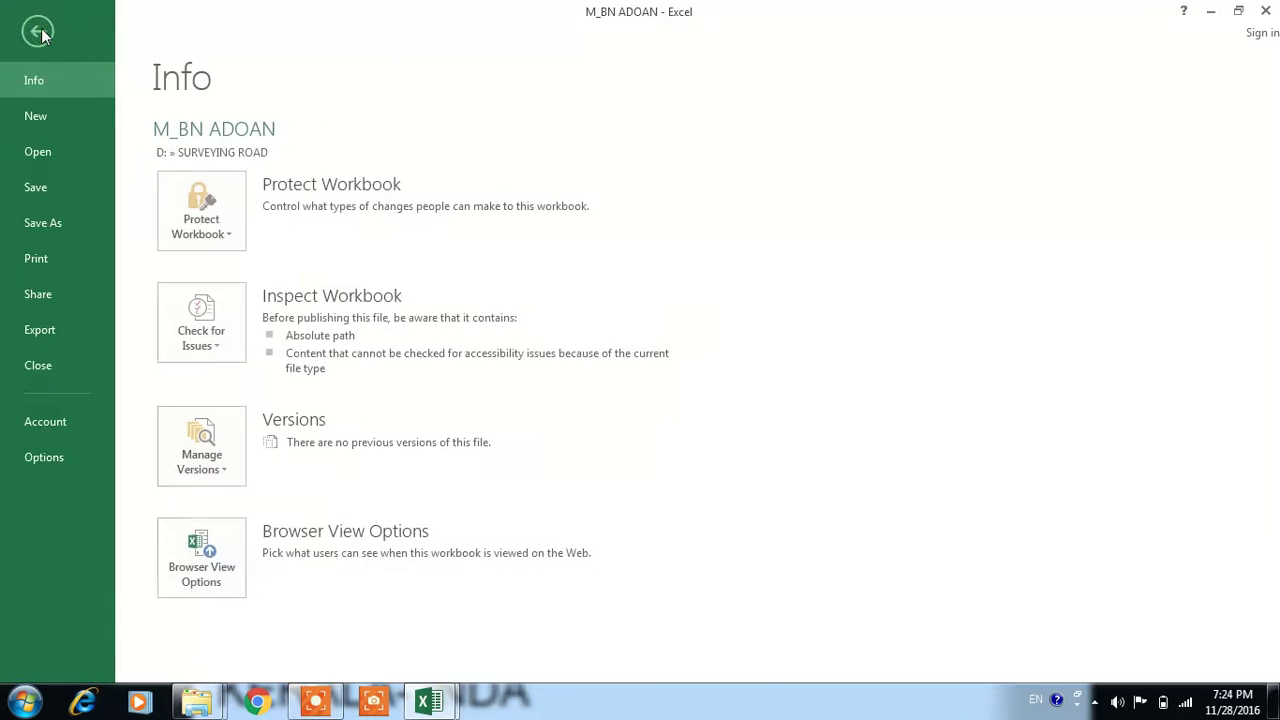
{"action": "left_click", "coordinate": [49, 229]}
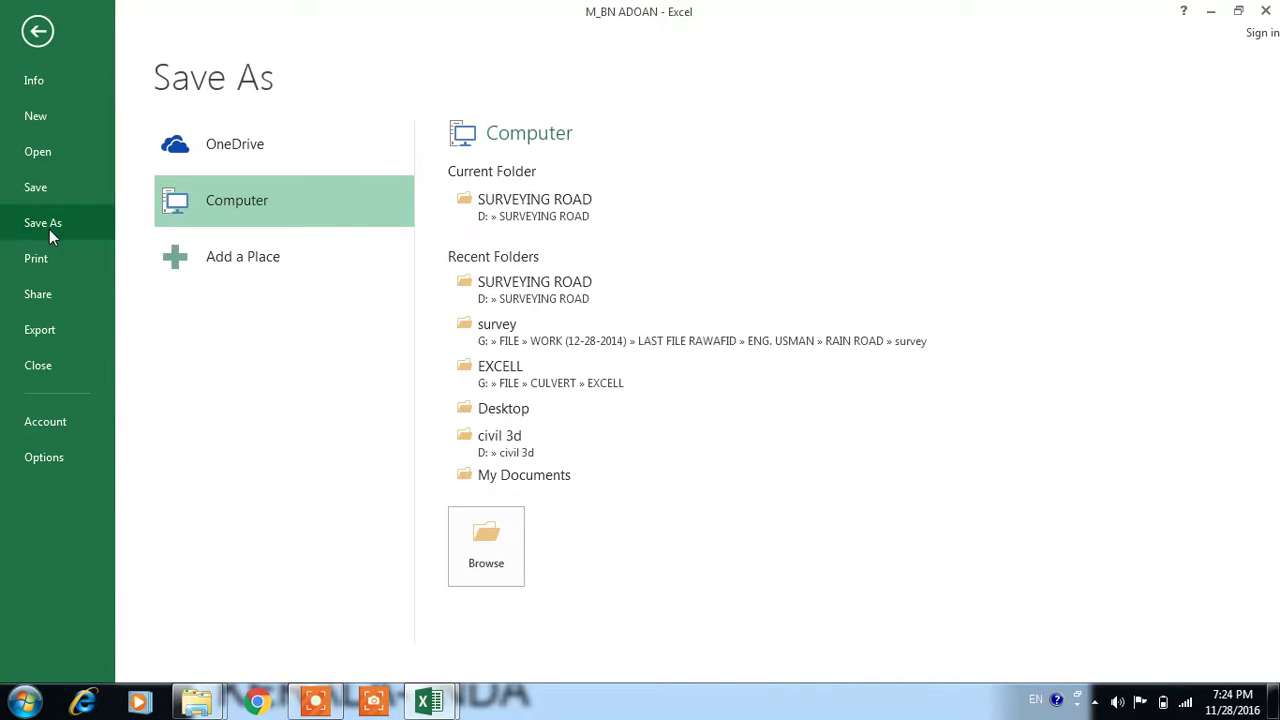
{"action": "left_click", "coordinate": [503, 538]}
{"action": "type", "text": "ROAD1"}
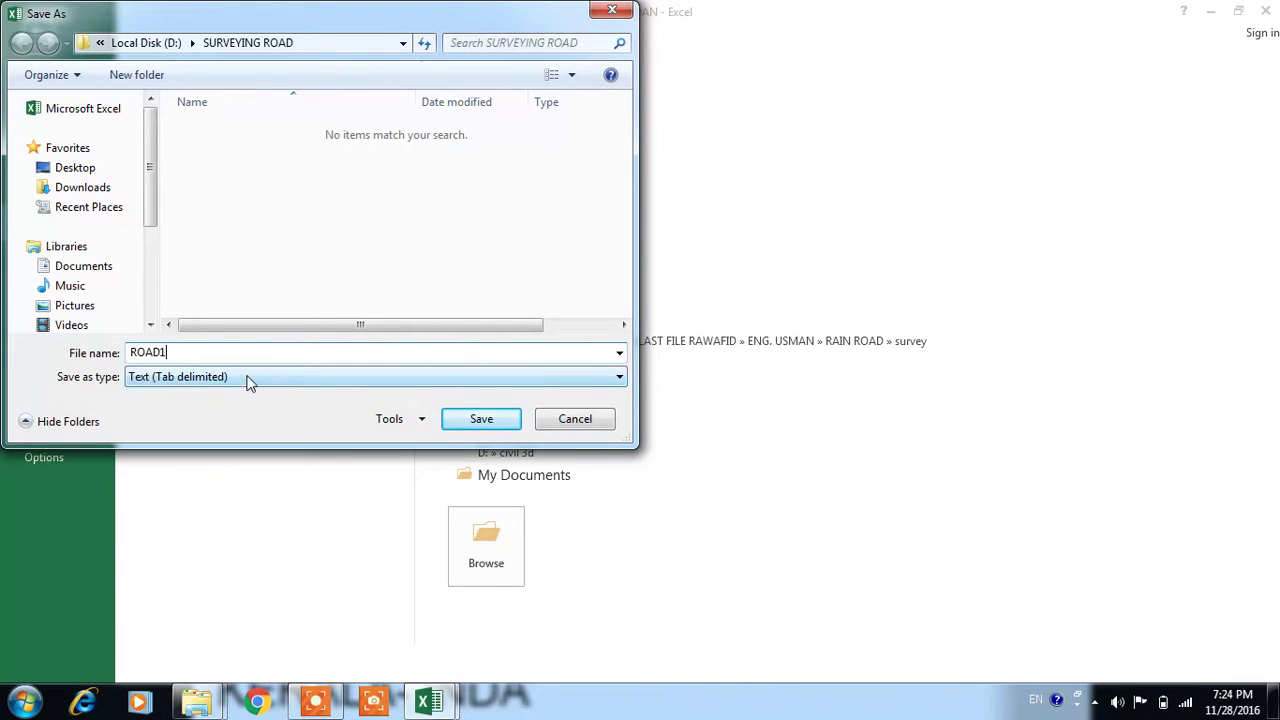
{"action": "left_click", "coordinate": [250, 384]}
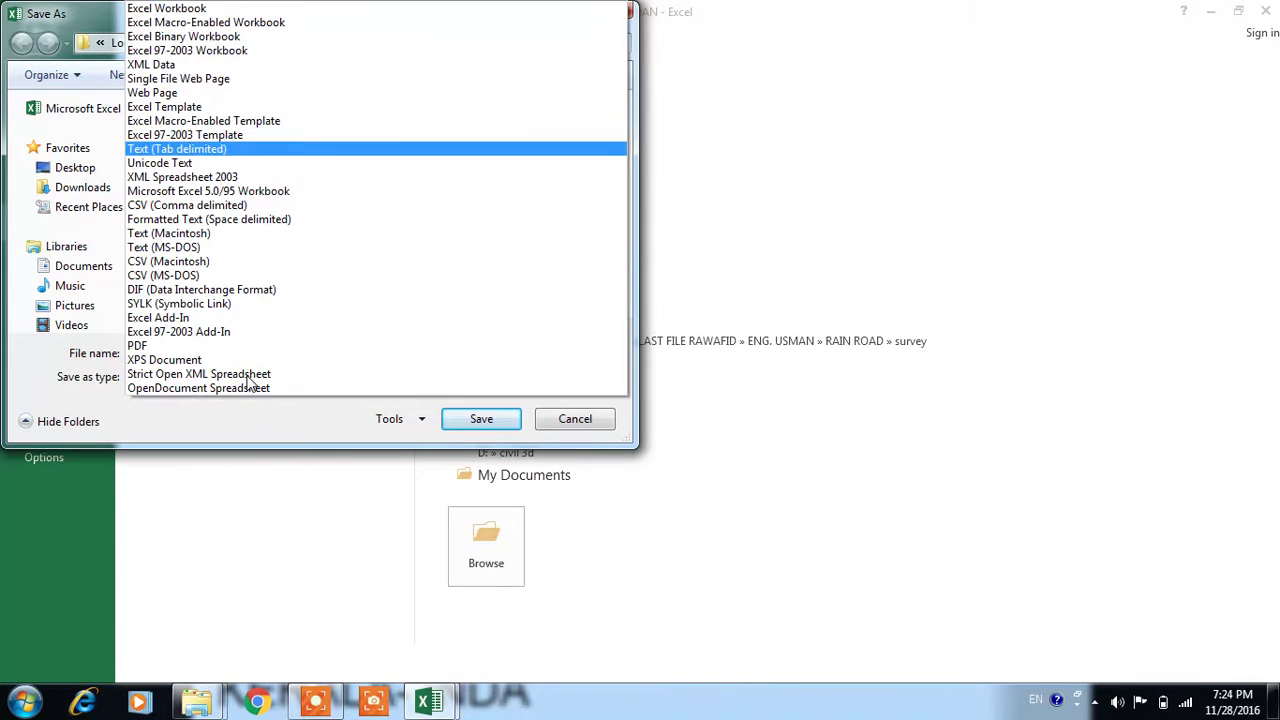
{"action": "left_click", "coordinate": [201, 148]}
{"action": "left_click", "coordinate": [486, 420]}
{"action": "left_click", "coordinate": [566, 398]}
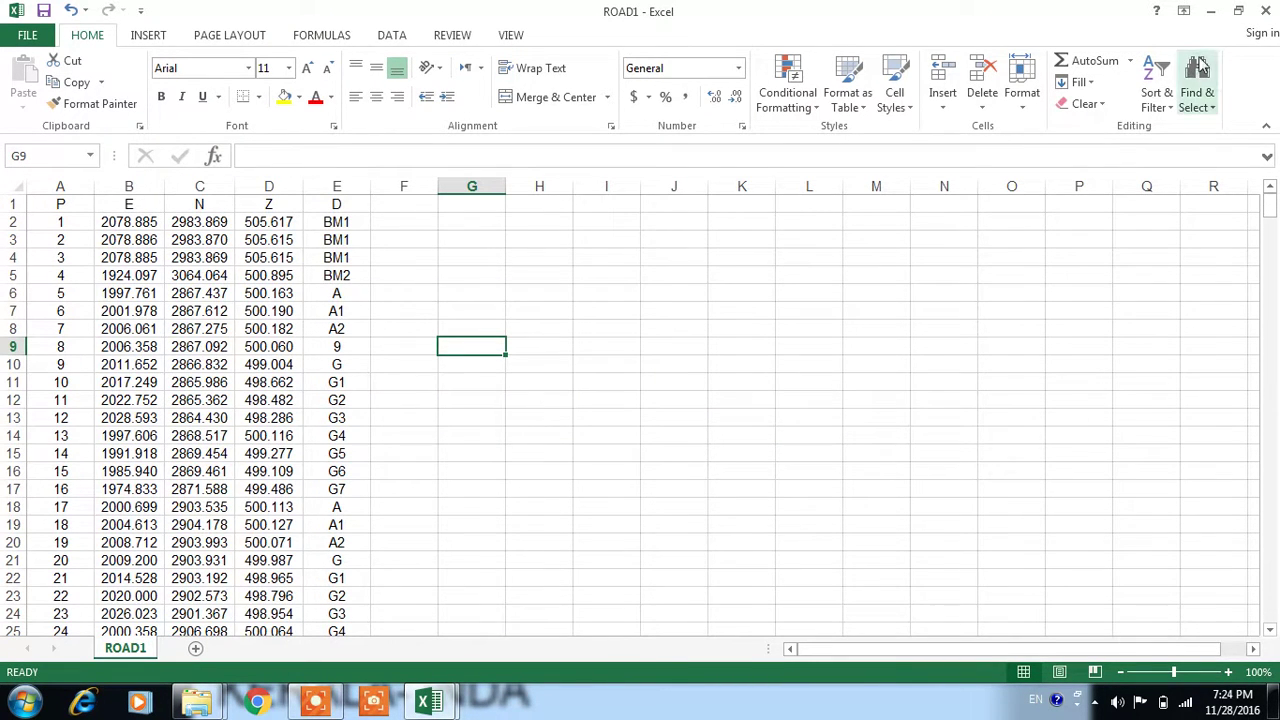
{"action": "left_click", "coordinate": [1261, 11]}
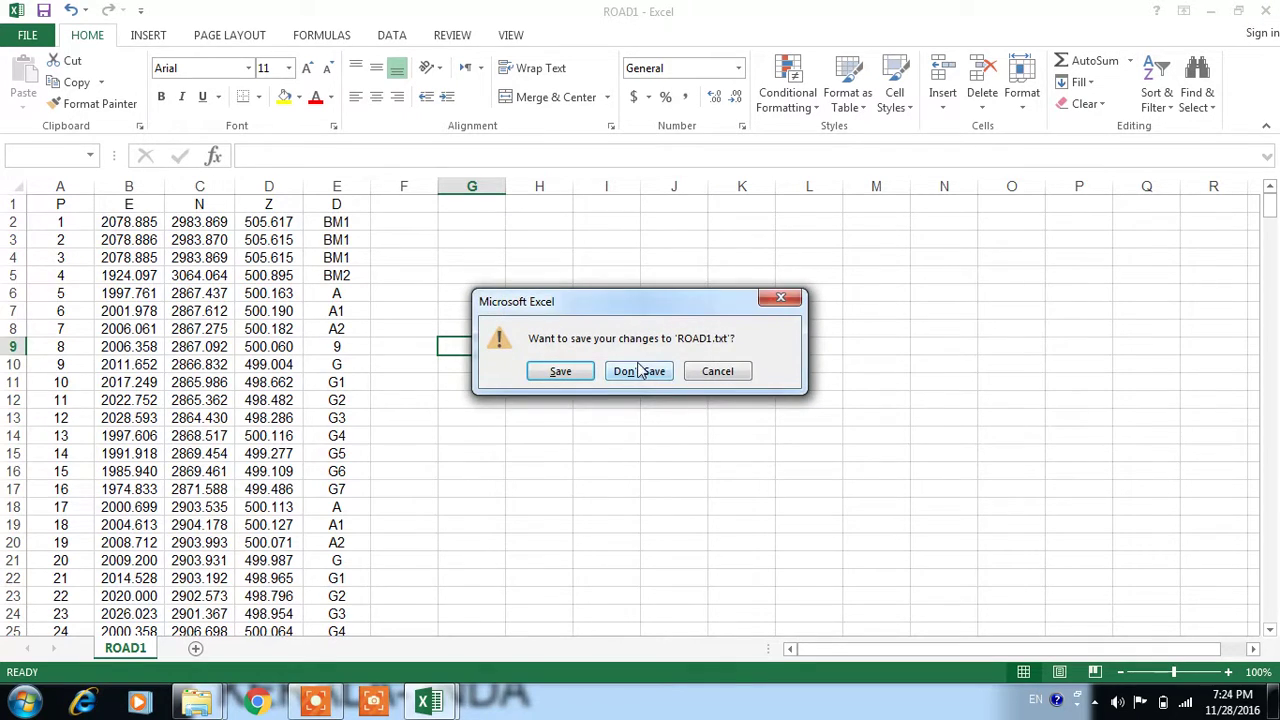
{"action": "left_click", "coordinate": [640, 371]}
- Create a new folder named BIN ADAVAN inside SURVEYING ROAD
{"action": "left_click", "coordinate": [1268, 10]}
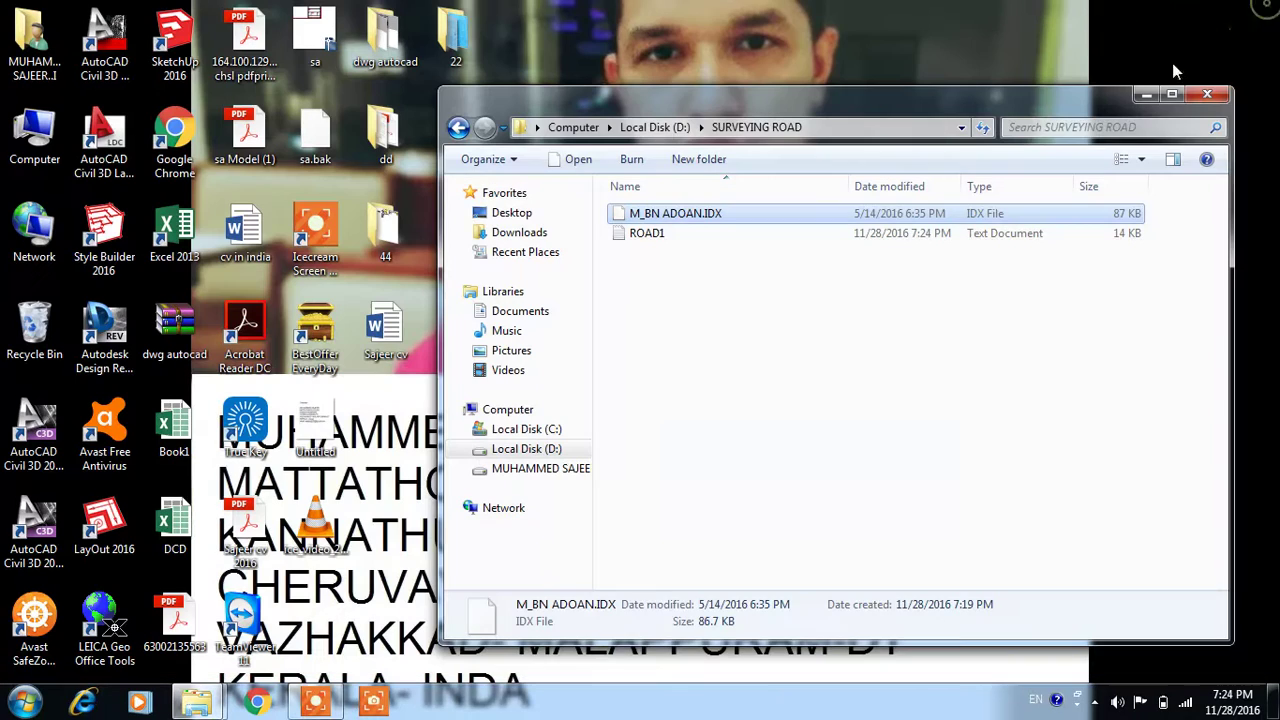
{"action": "left_click", "coordinate": [651, 240]}
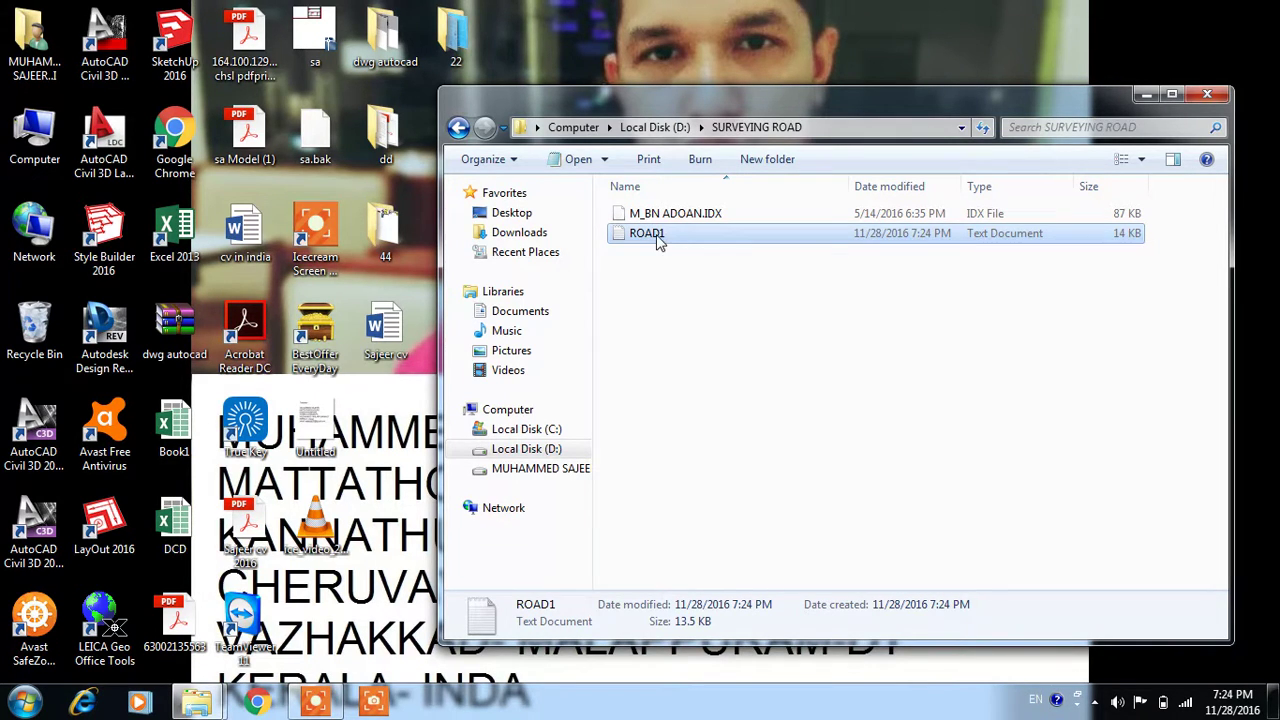
{"action": "right_click", "coordinate": [688, 279]}
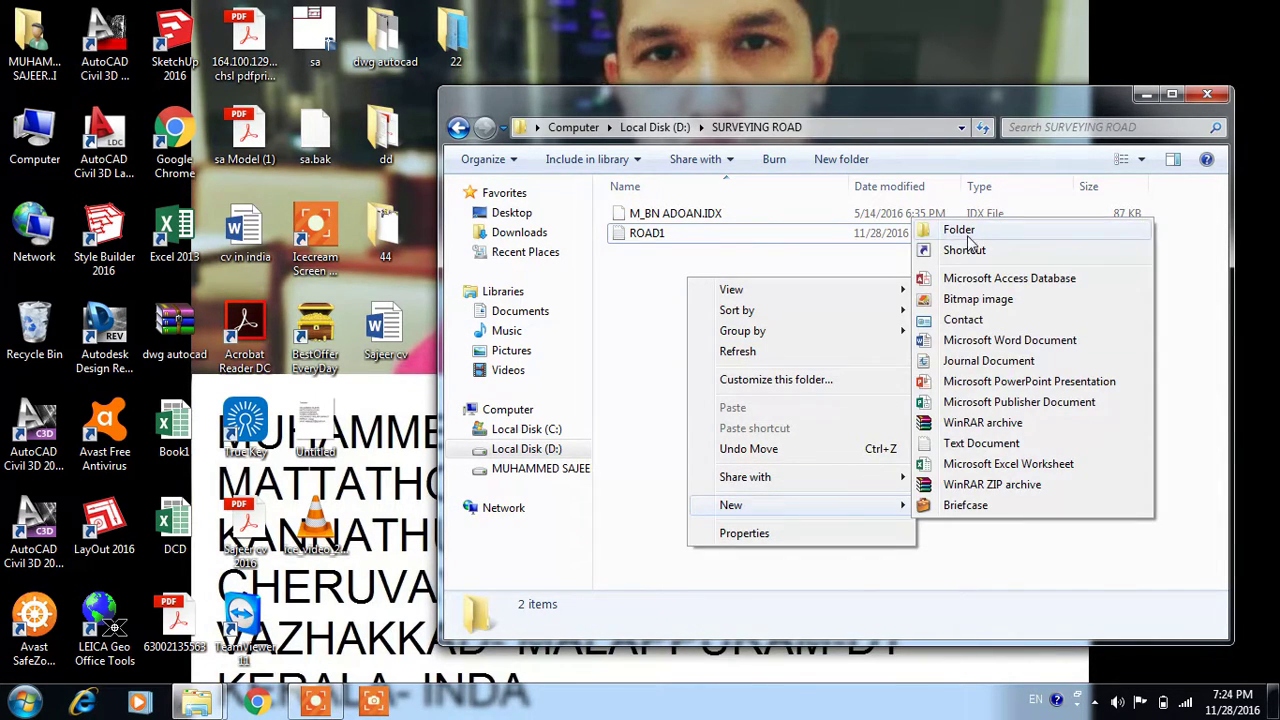
{"action": "mouse_move", "coordinate": [731, 505]}
{"action": "left_click", "coordinate": [940, 229]}
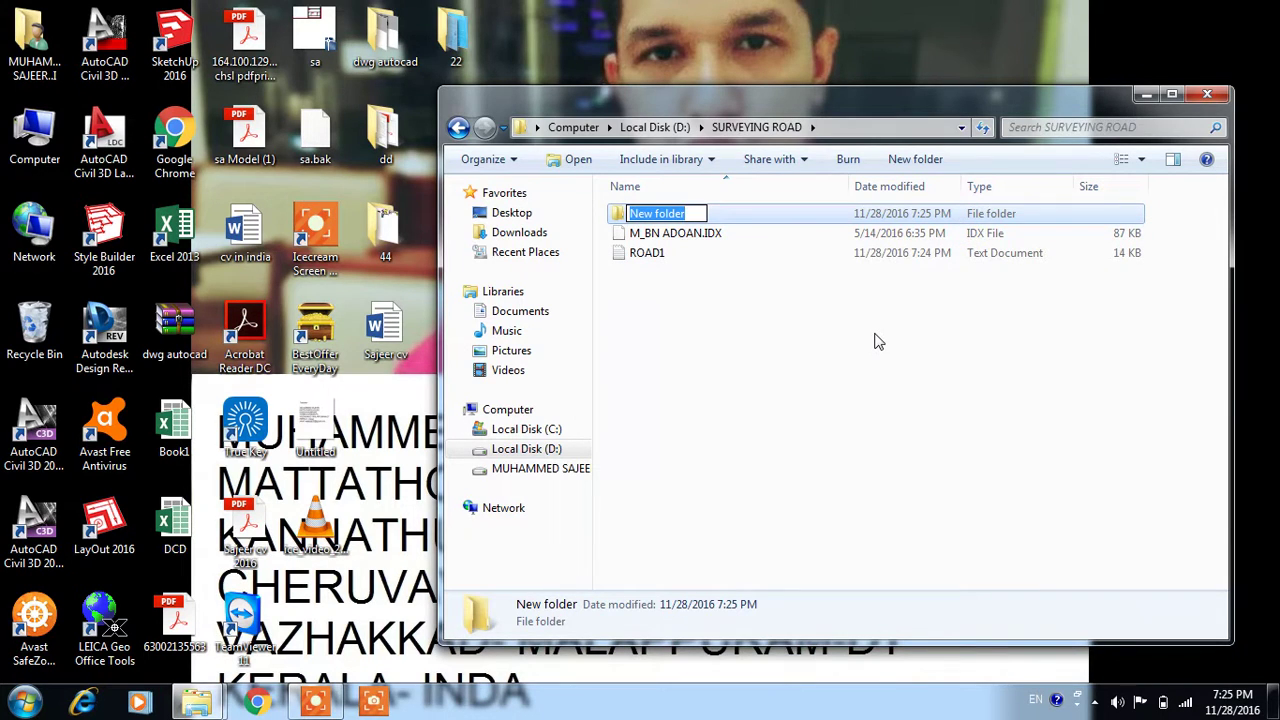
{"action": "type", "text": "BIN A"}
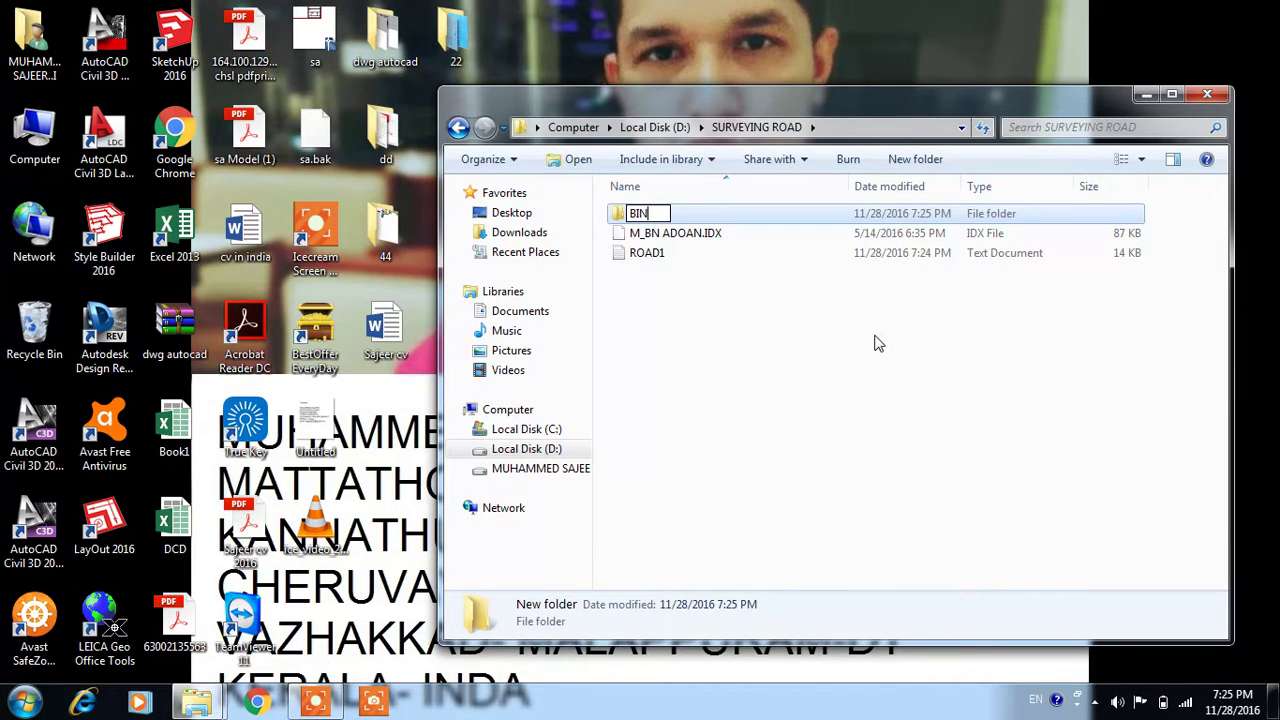
{"action": "type", "text": "DAVAN"}
{"action": "key", "text": "Return"}
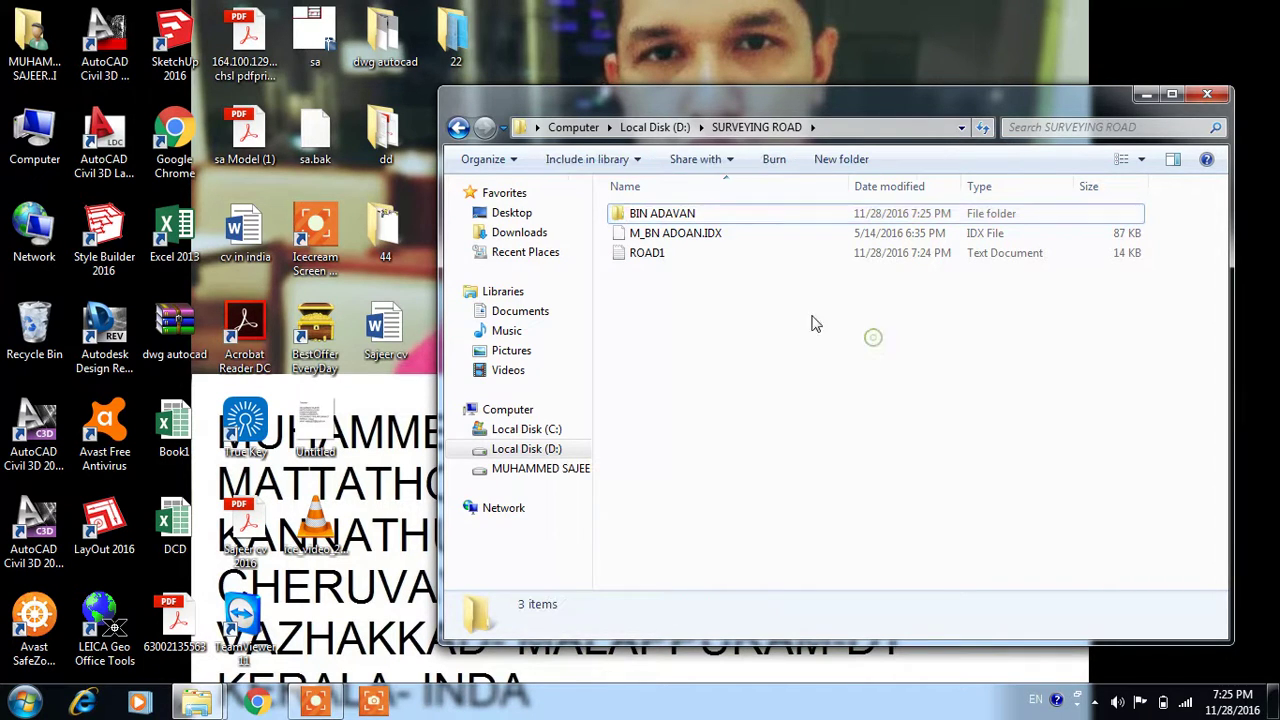
- Move ROAD1 into BIN ADAVAN, check it arrived, and return to SURVEYING ROAD
{"action": "left_click", "coordinate": [647, 255]}
{"action": "left_click_drag", "start_coordinate": [645, 255], "coordinate": [665, 213]}
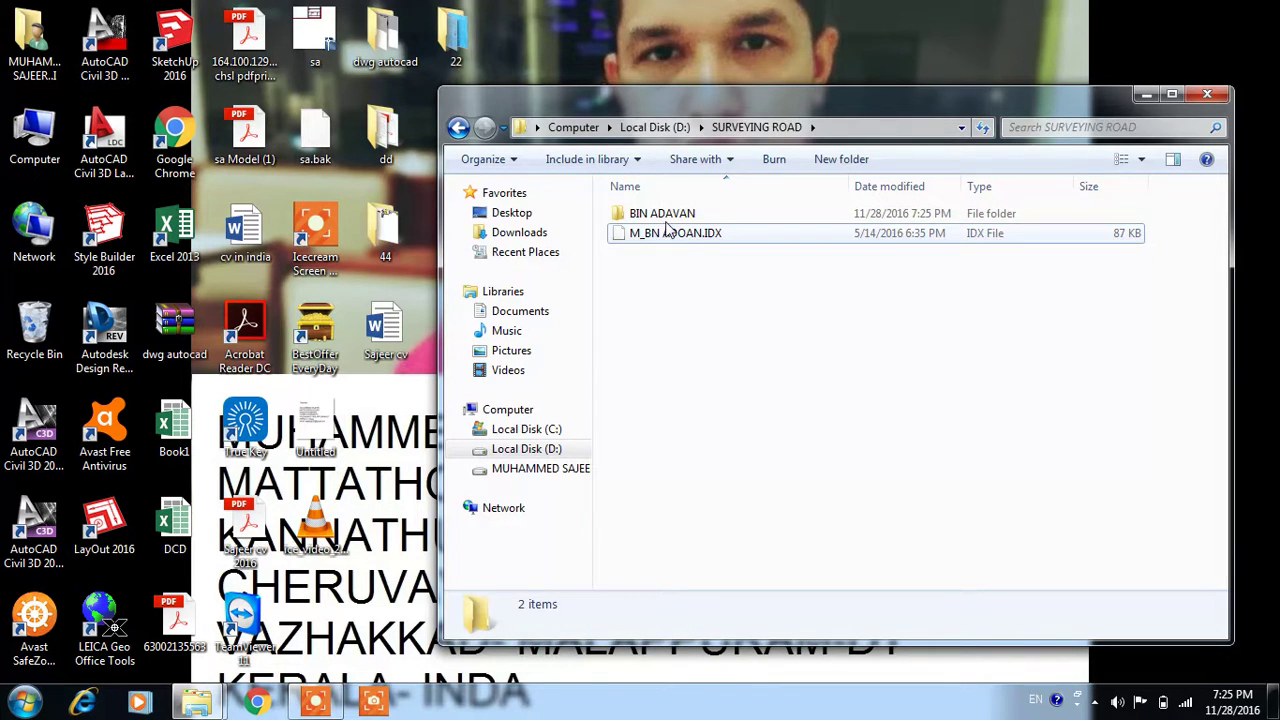
{"action": "double_click", "coordinate": [660, 214]}
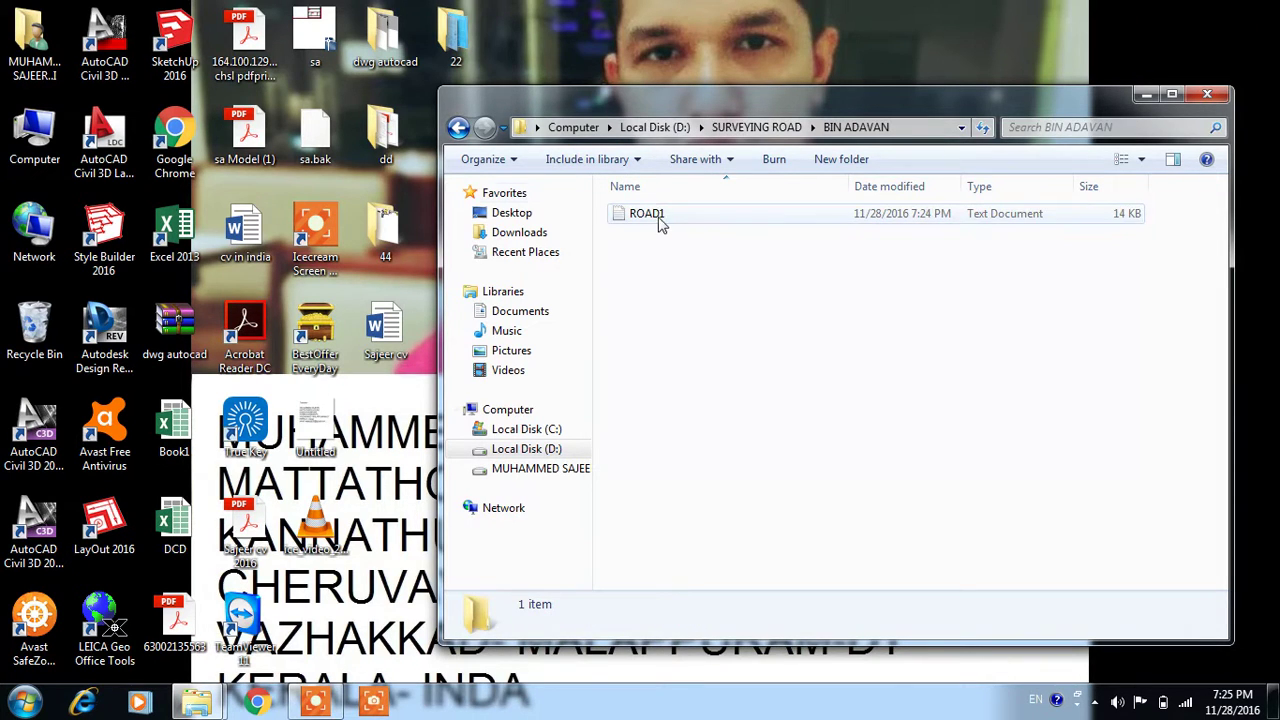
{"action": "left_click", "coordinate": [458, 127]}
{"action": "left_click", "coordinate": [122, 172]}
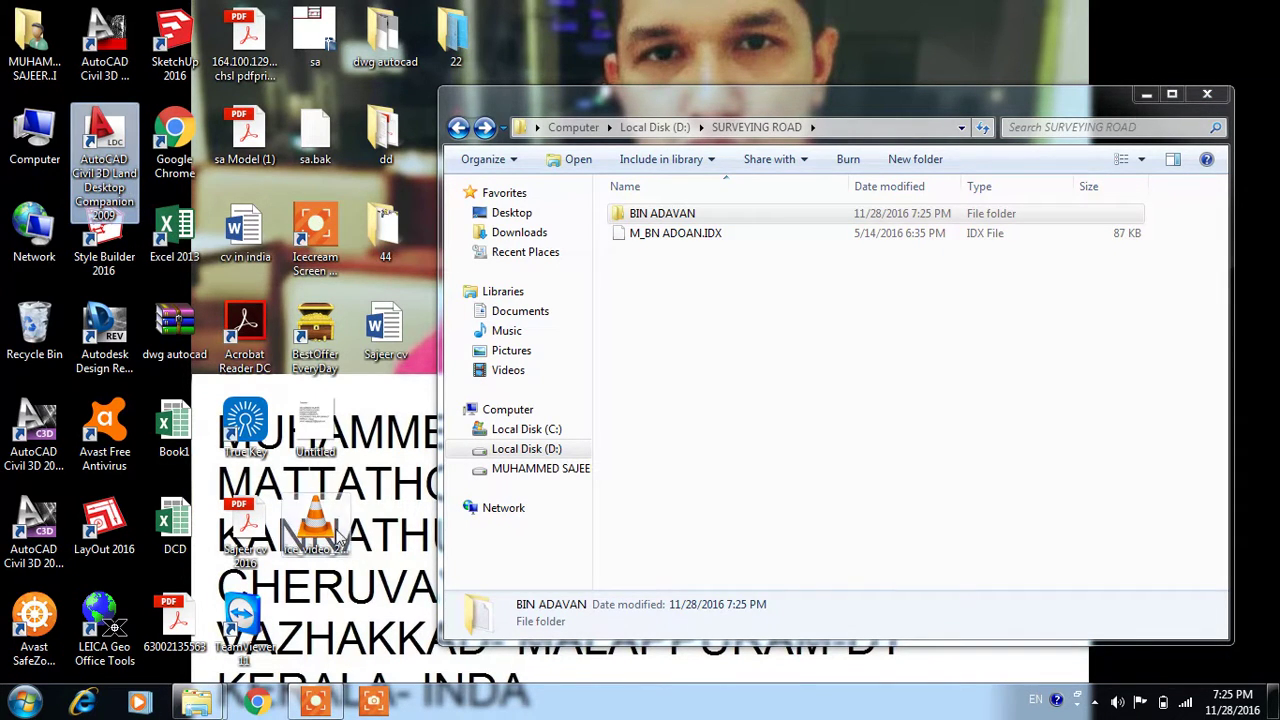
{"action": "left_click", "coordinate": [326, 705]}
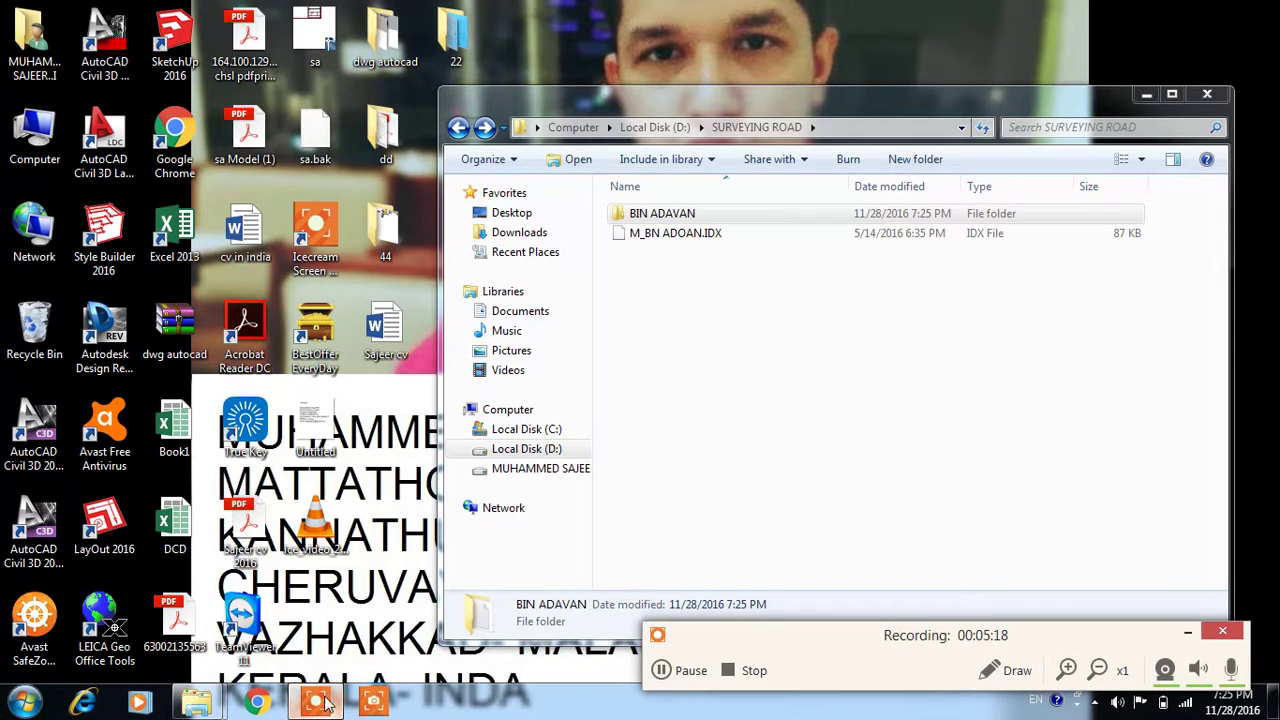
- Start a new Land Desktop drawing with project path D:\SURVEYING ROAD\BIN ADAVAN\
{"action": "double_click", "coordinate": [114, 144]}
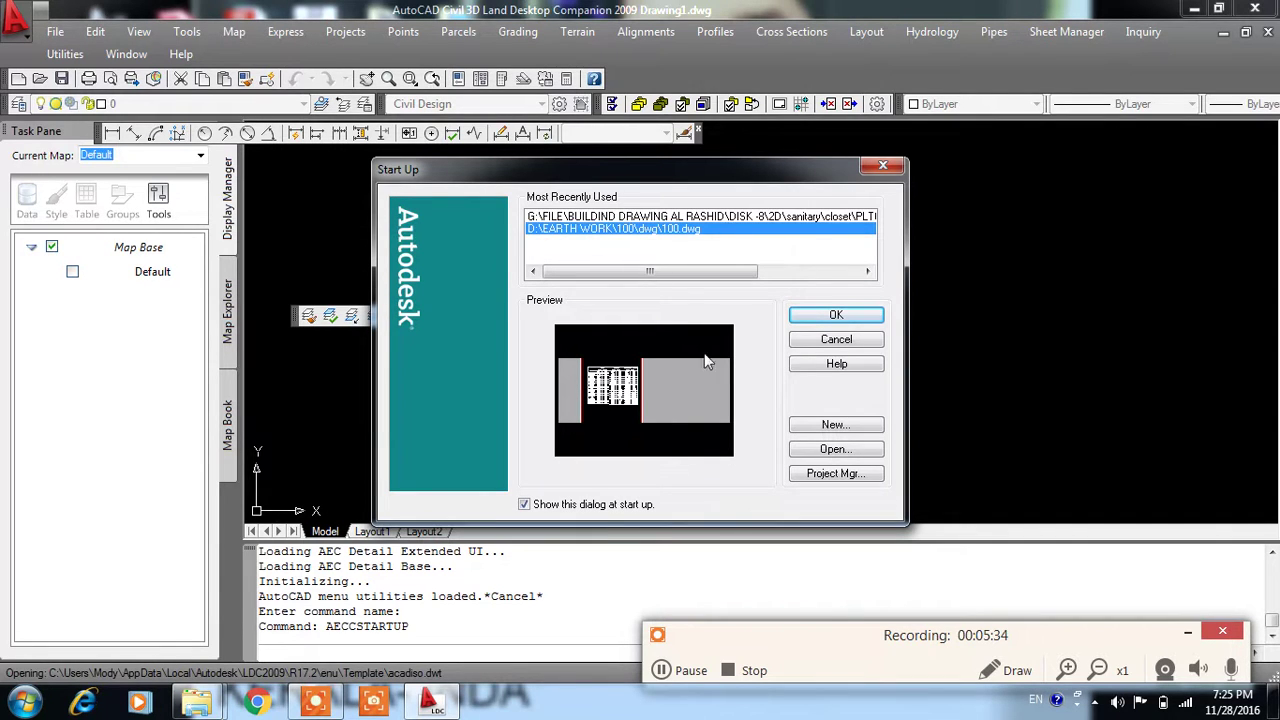
{"action": "left_click", "coordinate": [836, 425]}
{"action": "type", "text": "BIN ADAVAN"}
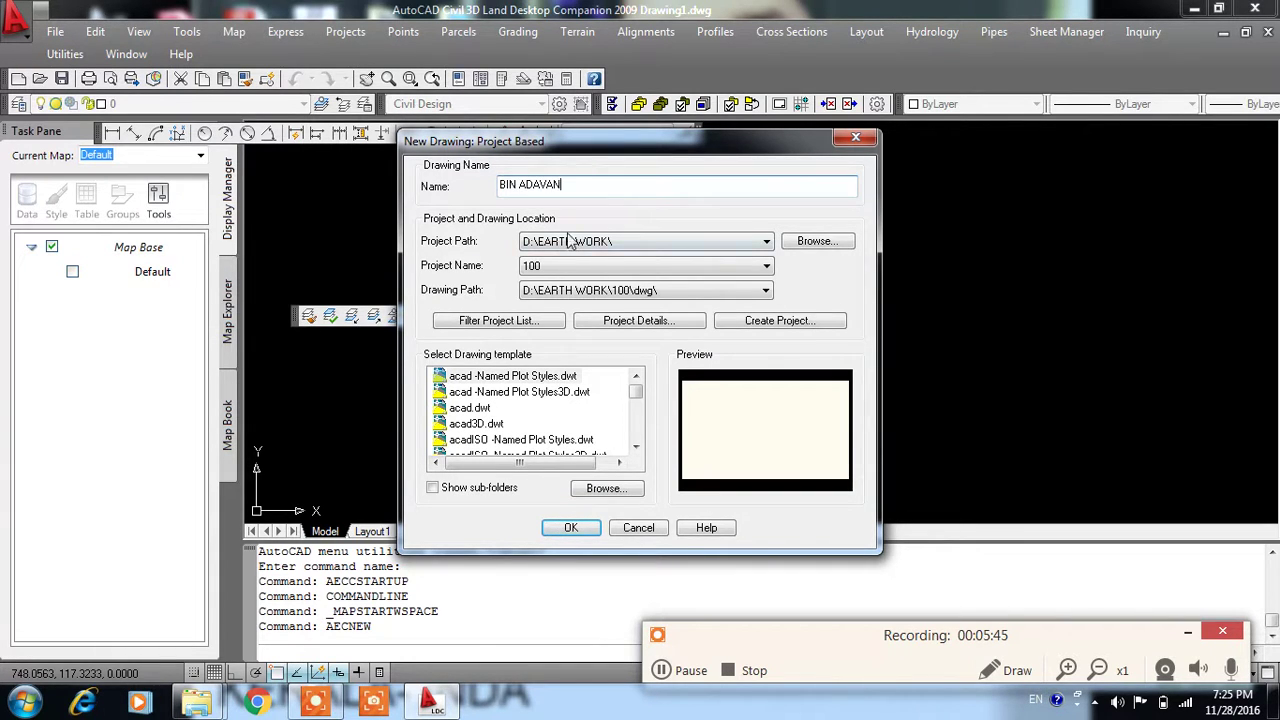
{"action": "left_click", "coordinate": [818, 248]}
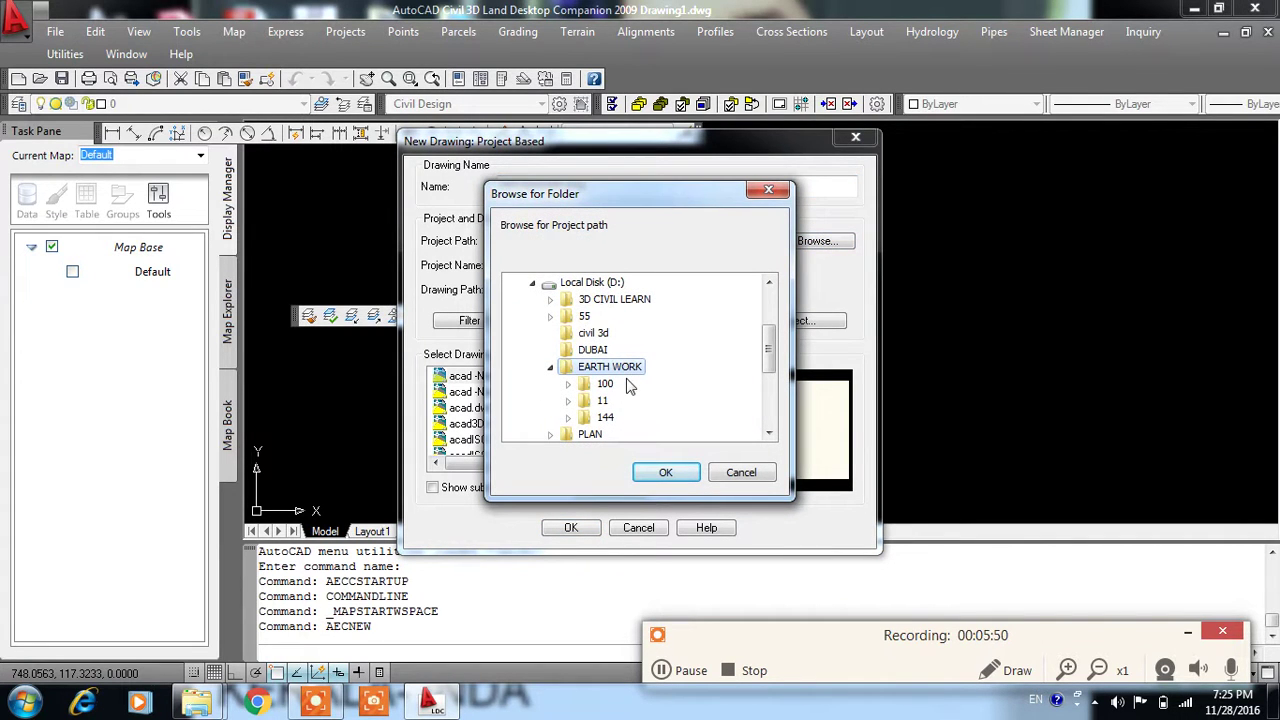
{"action": "double_click", "coordinate": [605, 283]}
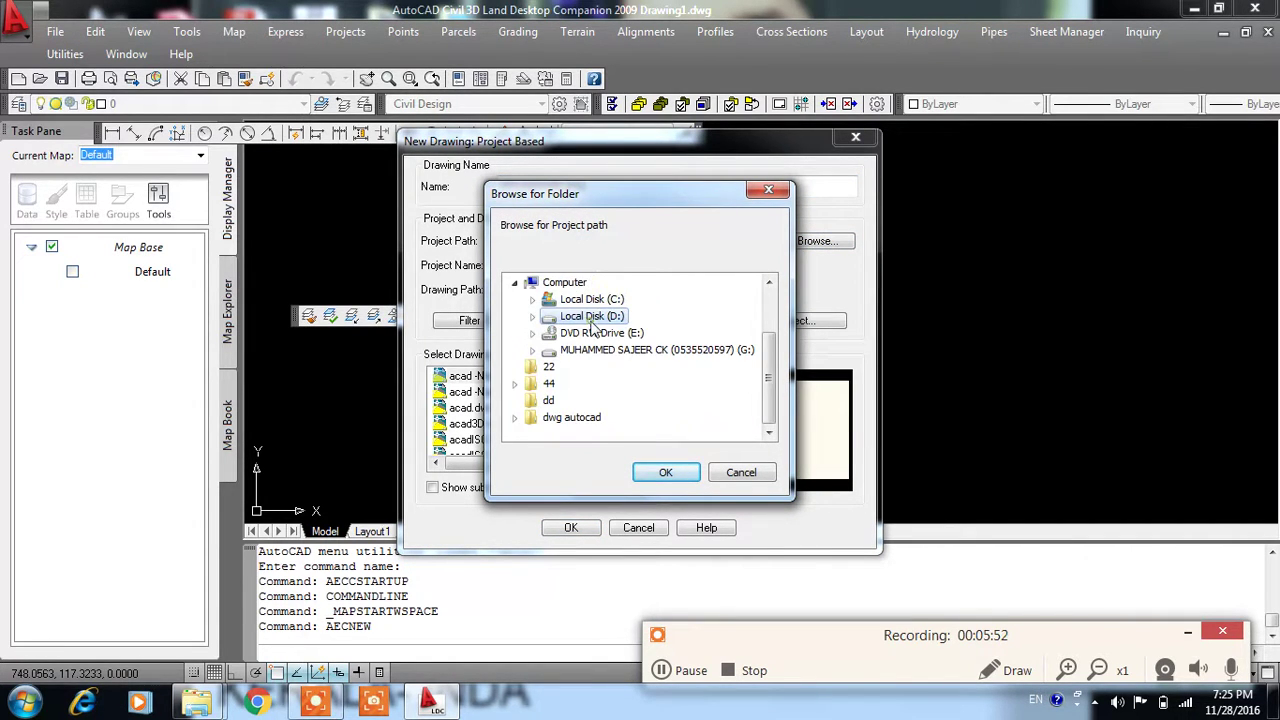
{"action": "double_click", "coordinate": [592, 318]}
{"action": "left_click", "coordinate": [605, 362]}
{"action": "scroll", "coordinate": [640, 390], "scroll_direction": "down", "scroll_amount": 1}
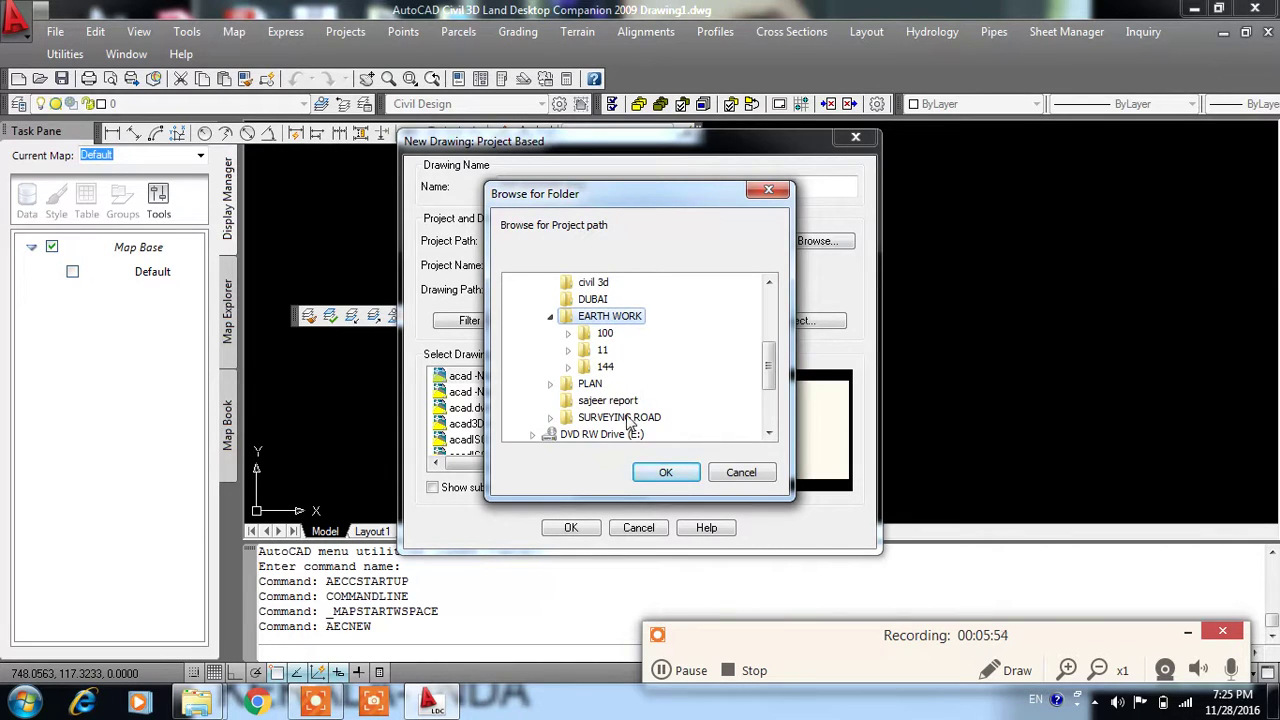
{"action": "double_click", "coordinate": [628, 418]}
{"action": "left_click", "coordinate": [633, 418]}
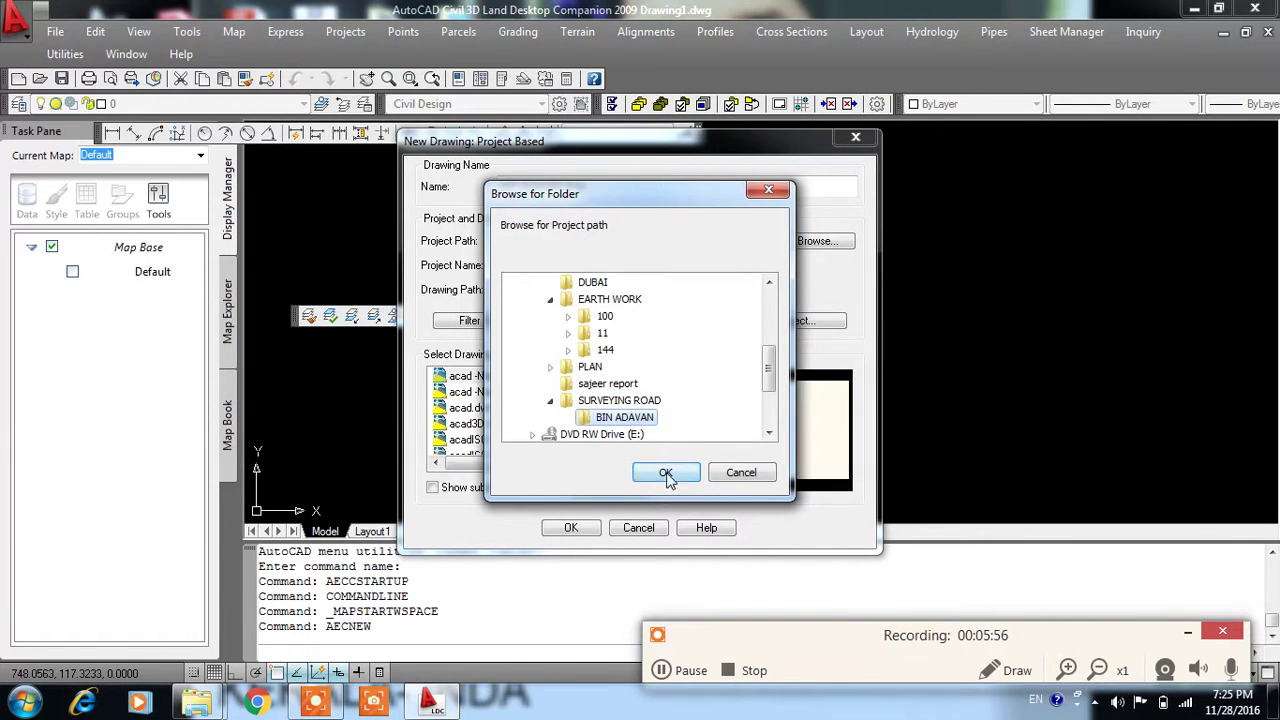
{"action": "left_click", "coordinate": [665, 473]}
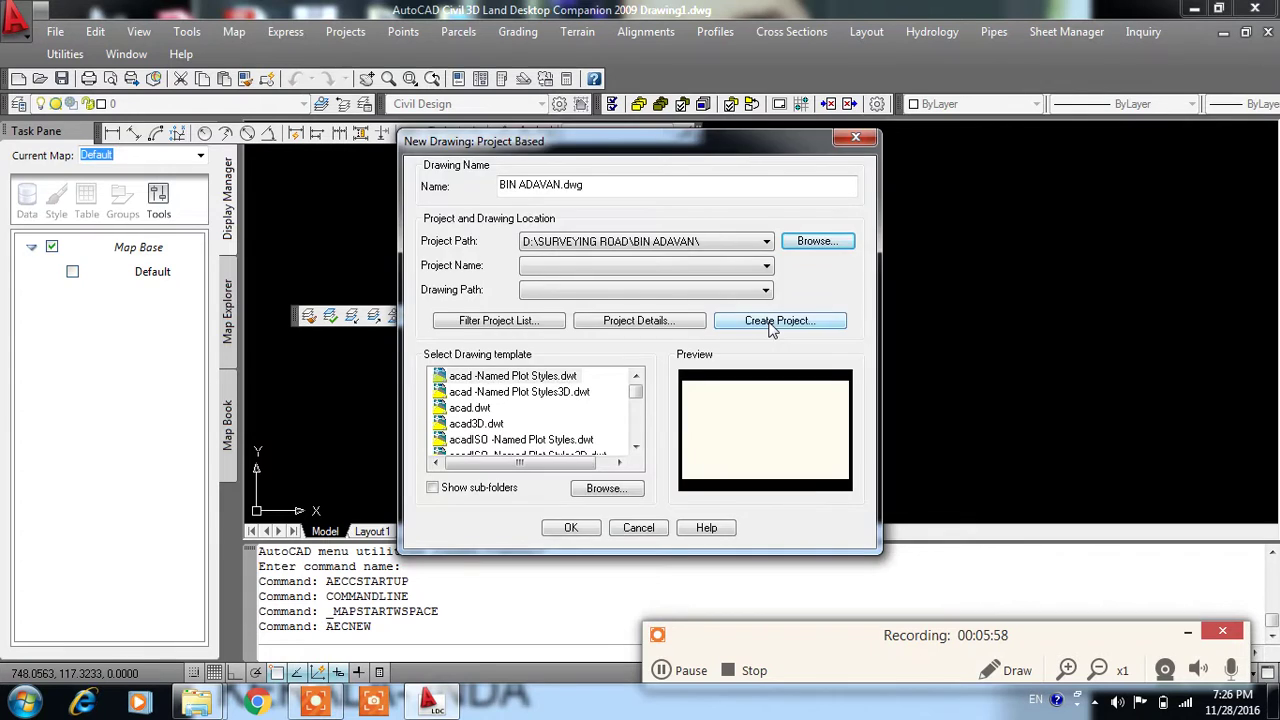
- Create project BIN ADAVAN from the Default (Meters) prototype
{"action": "left_click", "coordinate": [771, 328]}
{"action": "left_click", "coordinate": [607, 194]}
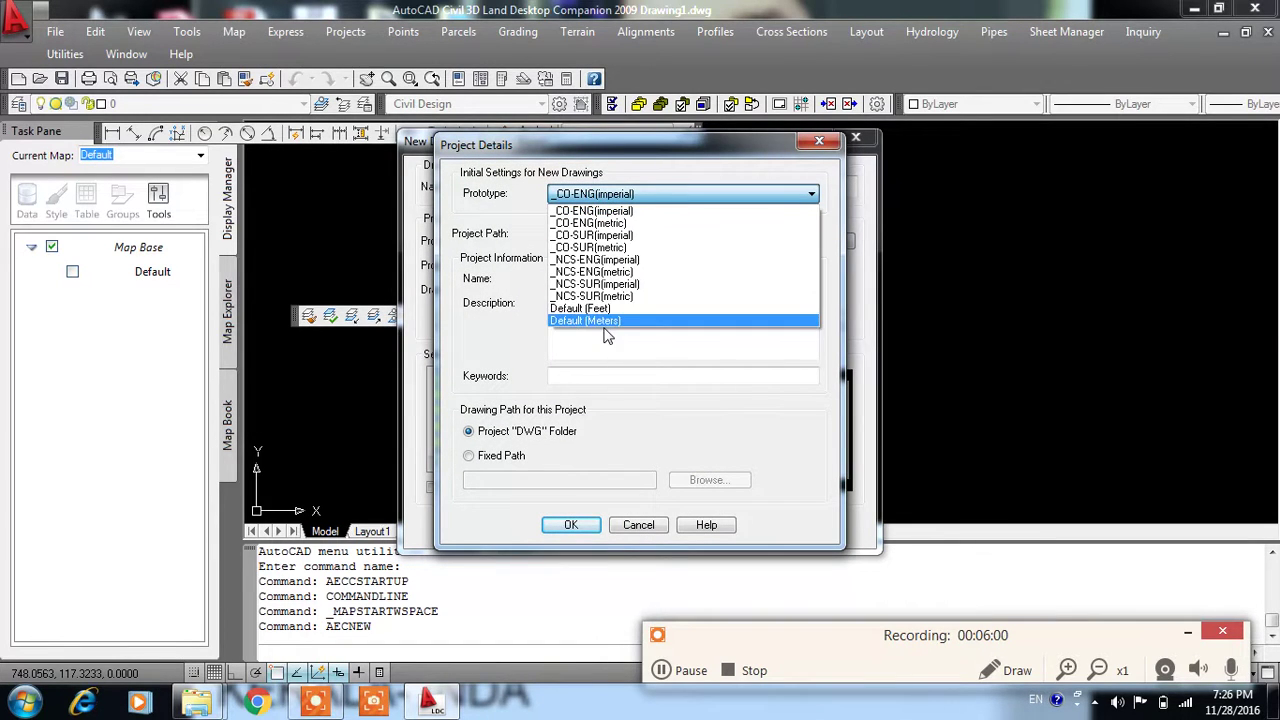
{"action": "left_click", "coordinate": [602, 321]}
{"action": "left_click", "coordinate": [581, 277]}
{"action": "type", "text": "BIN ADAVAN"}
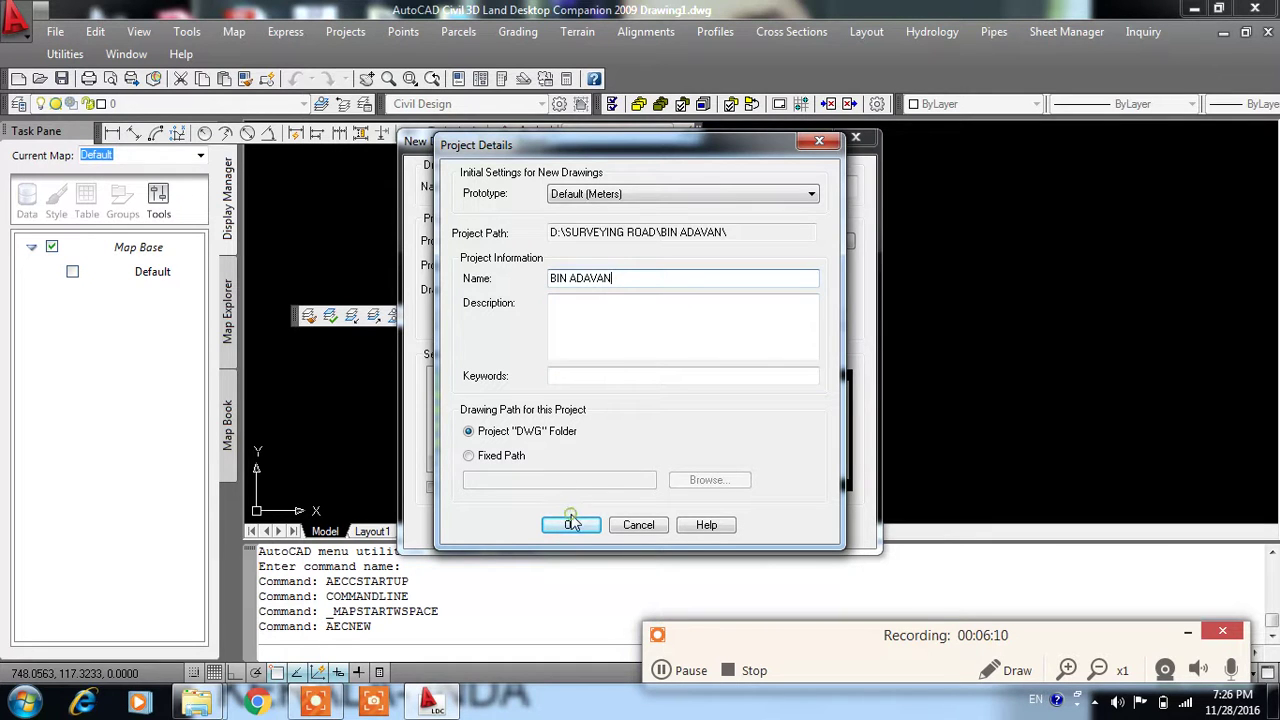
{"action": "left_click", "coordinate": [572, 524]}
- Apply the m2000.set setup (metres, 1:2000), create the point database, and minimize AutoCAD
{"action": "left_click", "coordinate": [566, 524]}
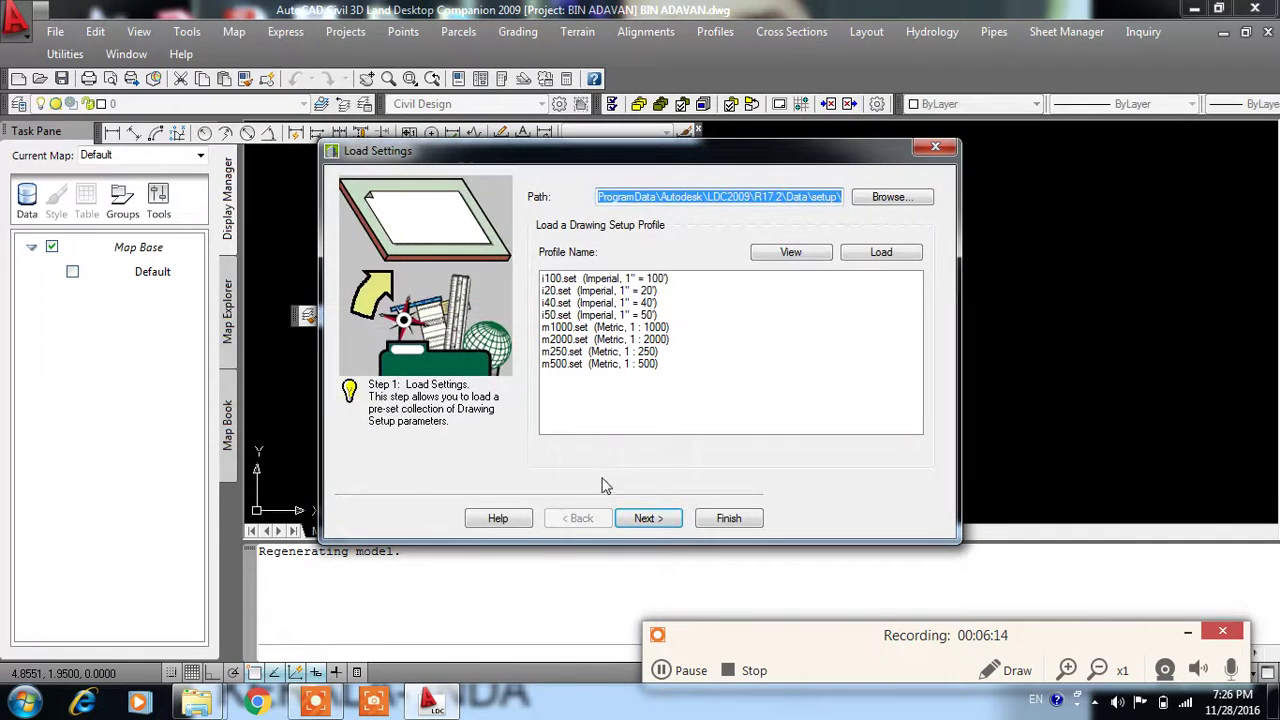
{"action": "left_click", "coordinate": [660, 340]}
{"action": "left_click", "coordinate": [642, 518]}
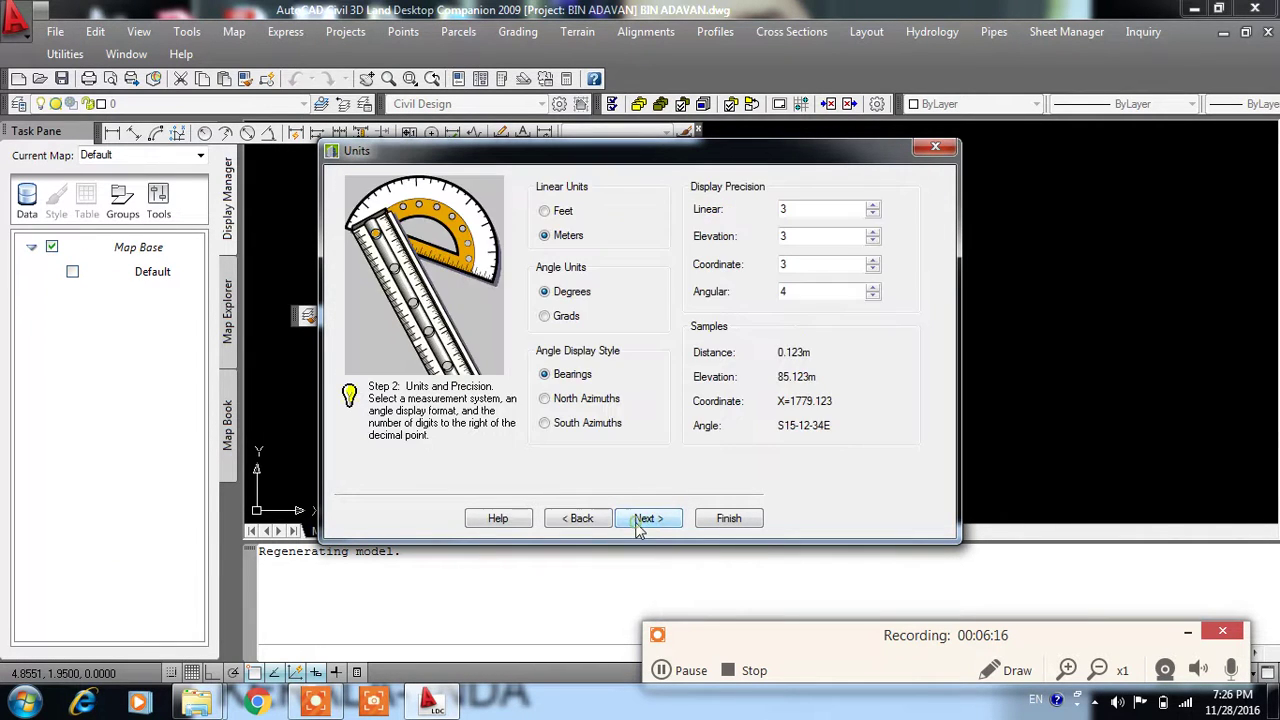
{"action": "left_click", "coordinate": [645, 520]}
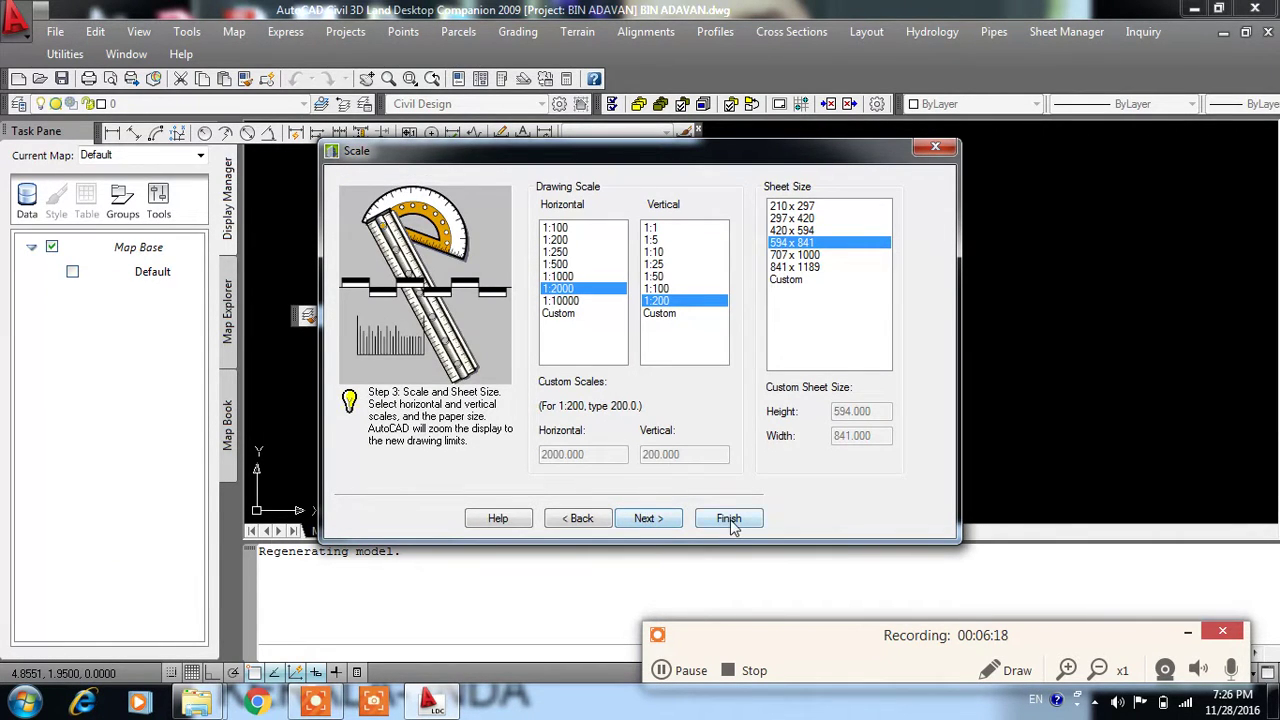
{"action": "left_click", "coordinate": [731, 524]}
{"action": "left_click", "coordinate": [640, 538]}
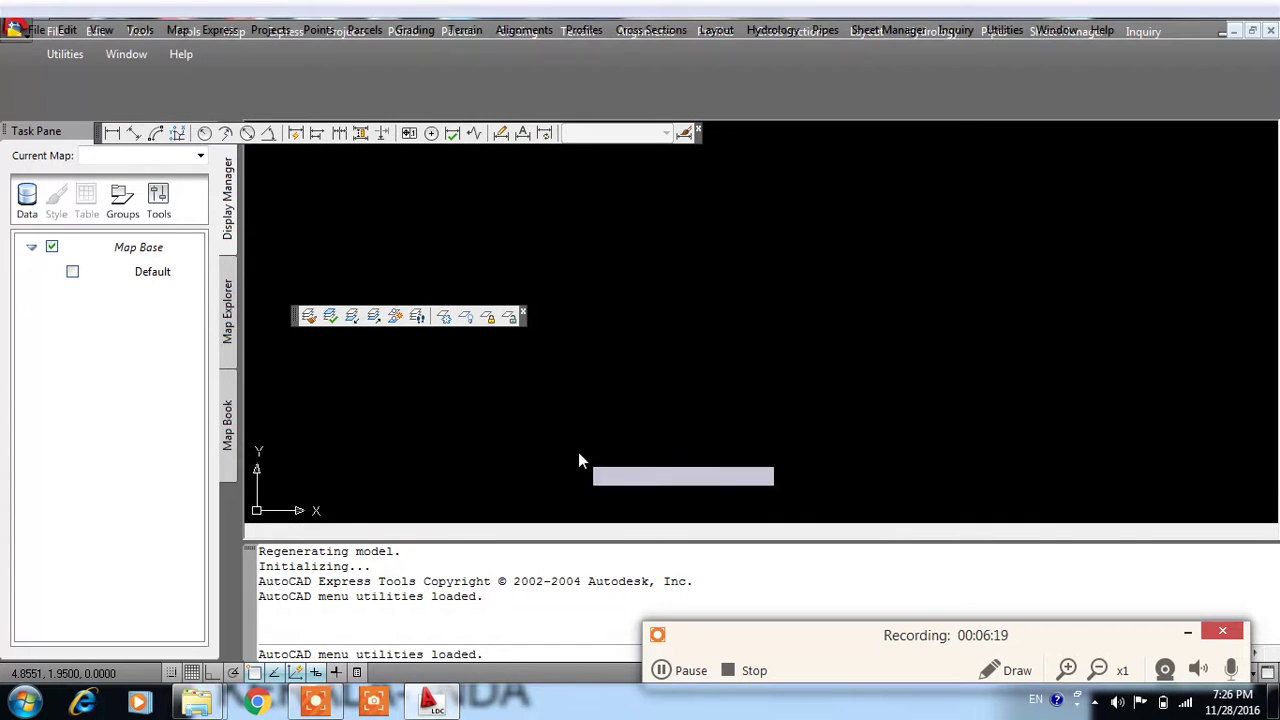
{"action": "left_click", "coordinate": [607, 418]}
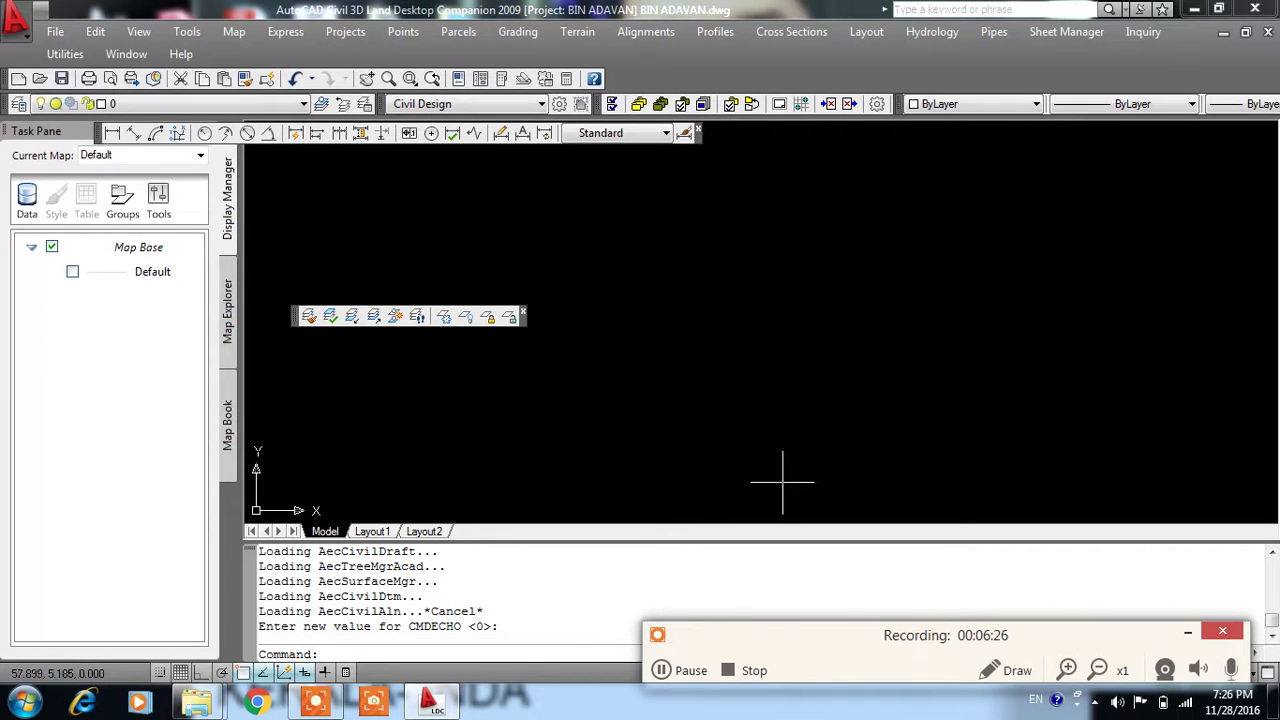
{"action": "left_click", "coordinate": [1194, 9]}
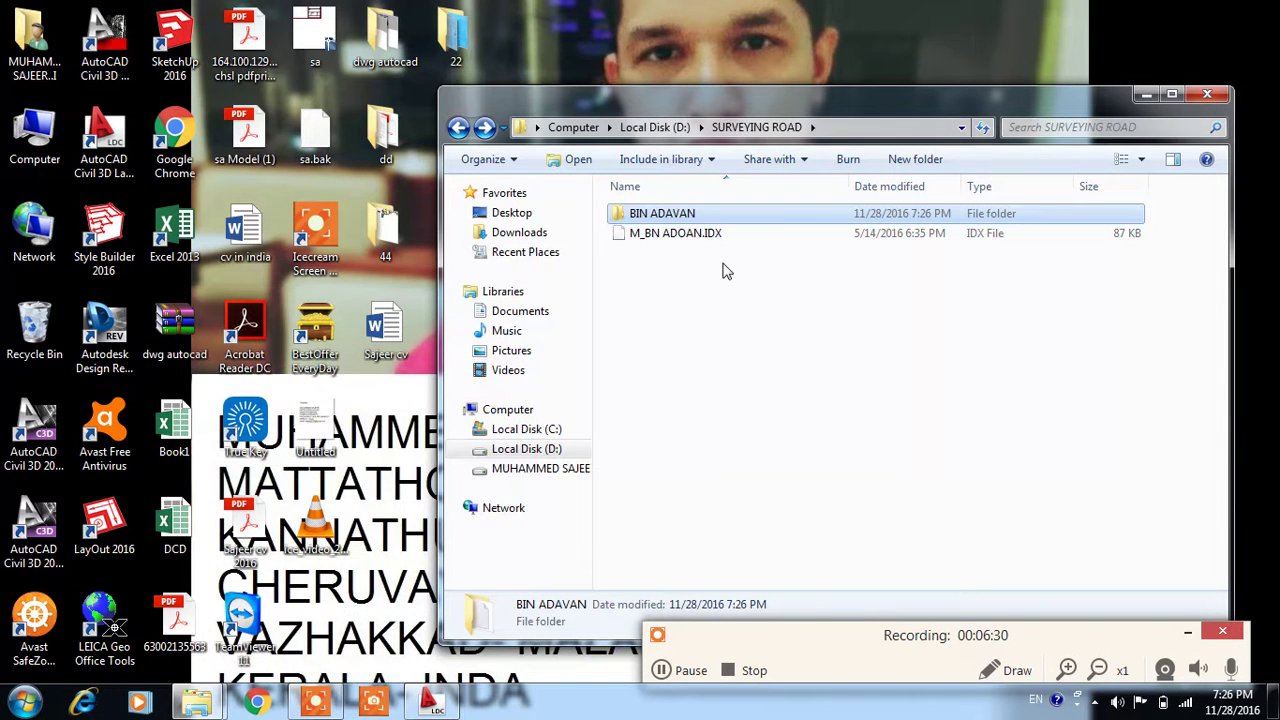
- Look through BIN ADAVAN, its project and dwg folders, then go back to BIN ADAVAN
{"action": "double_click", "coordinate": [712, 214]}
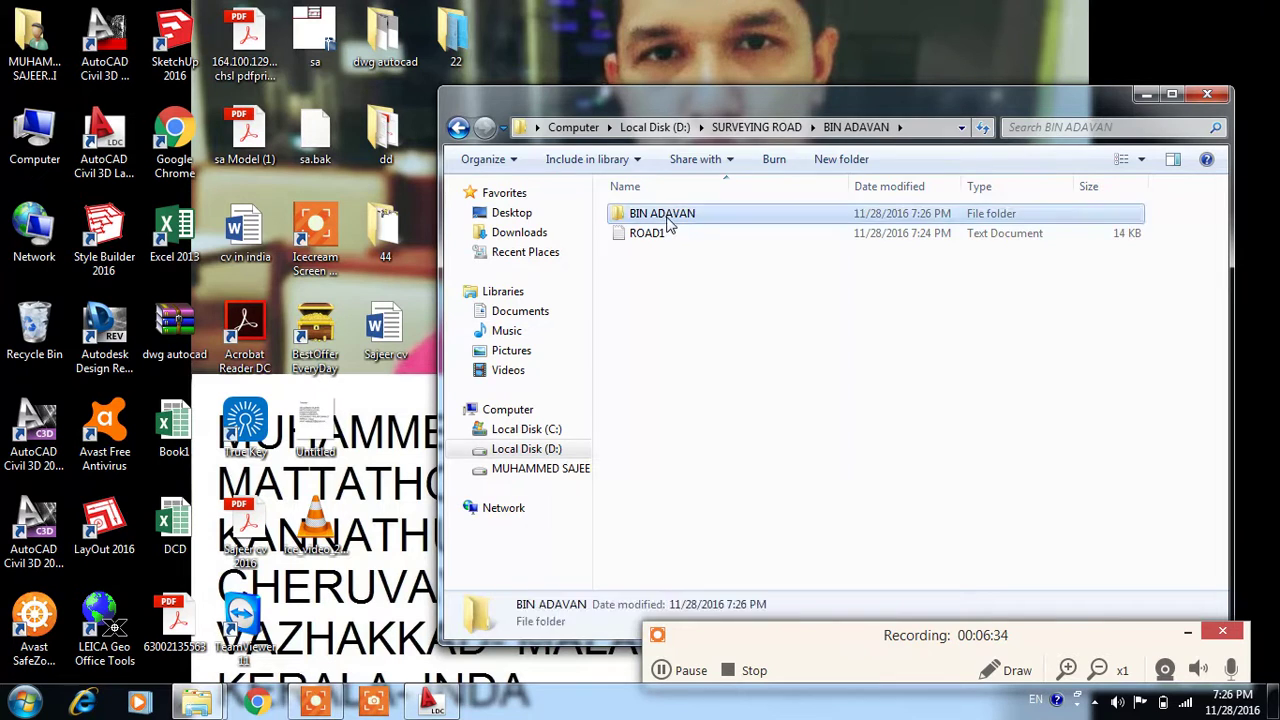
{"action": "double_click", "coordinate": [711, 214]}
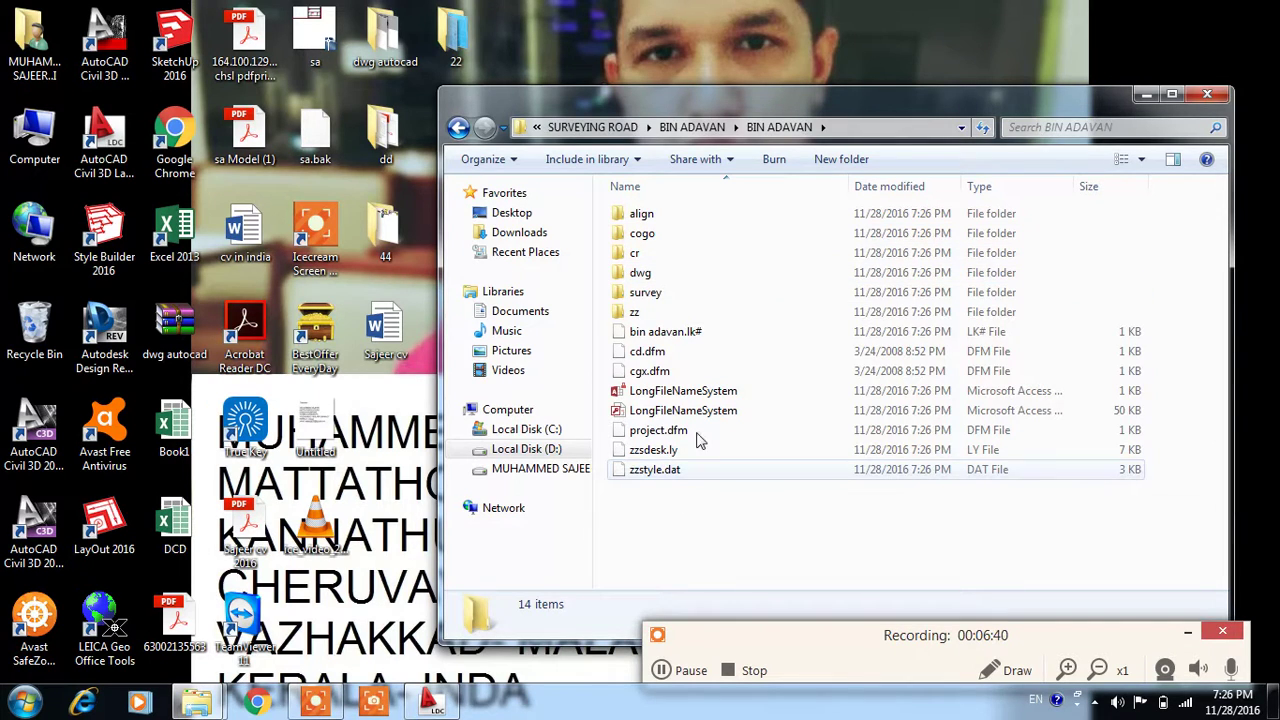
{"action": "double_click", "coordinate": [660, 276]}
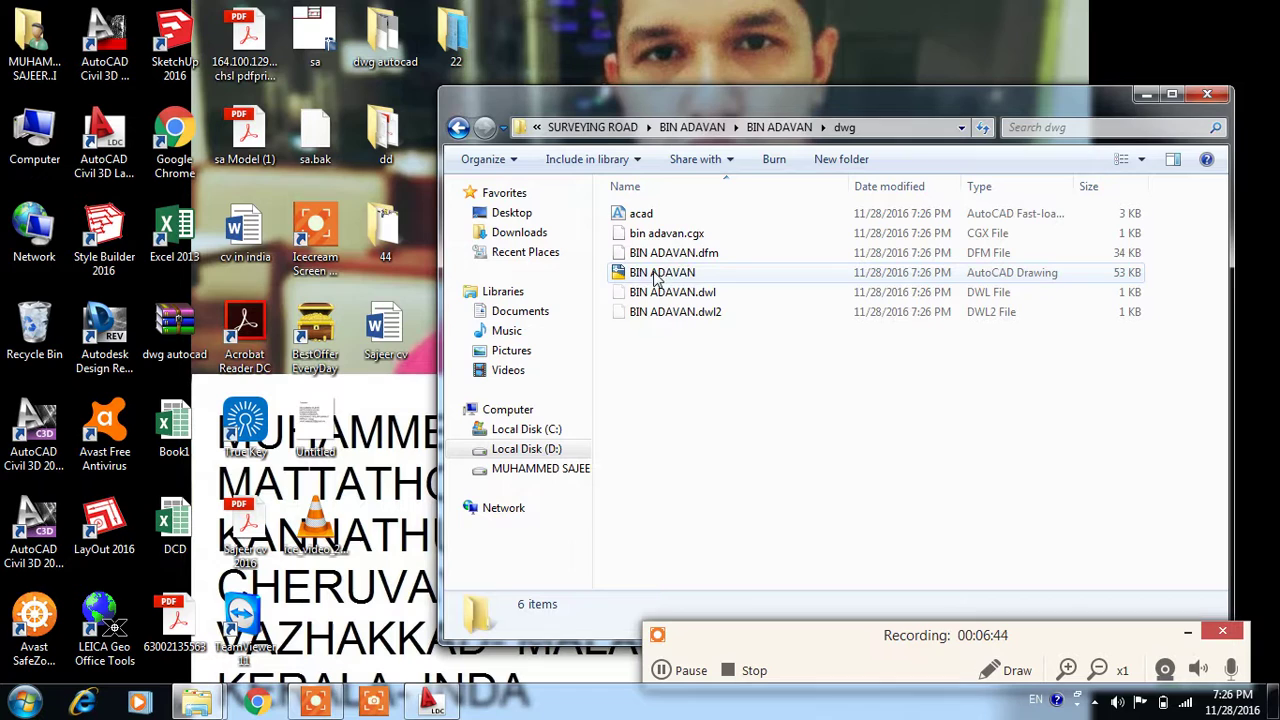
{"action": "left_click", "coordinate": [459, 128]}
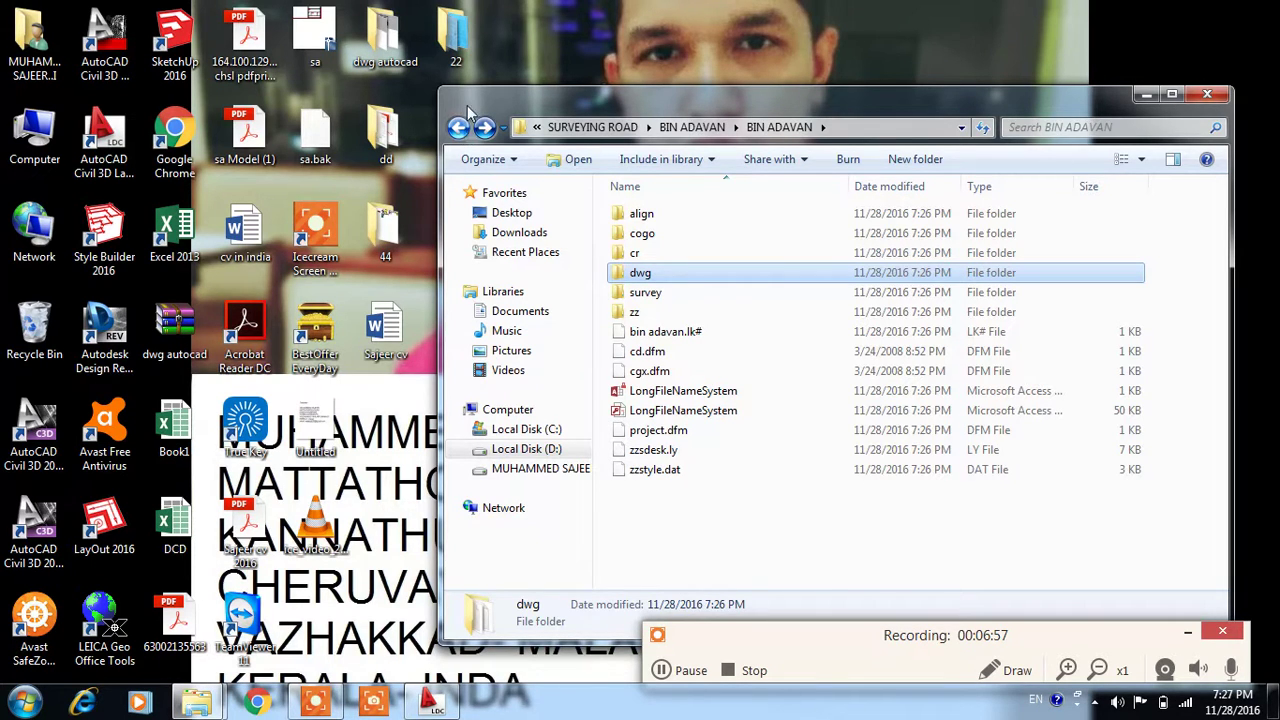
{"action": "left_click", "coordinate": [458, 127]}
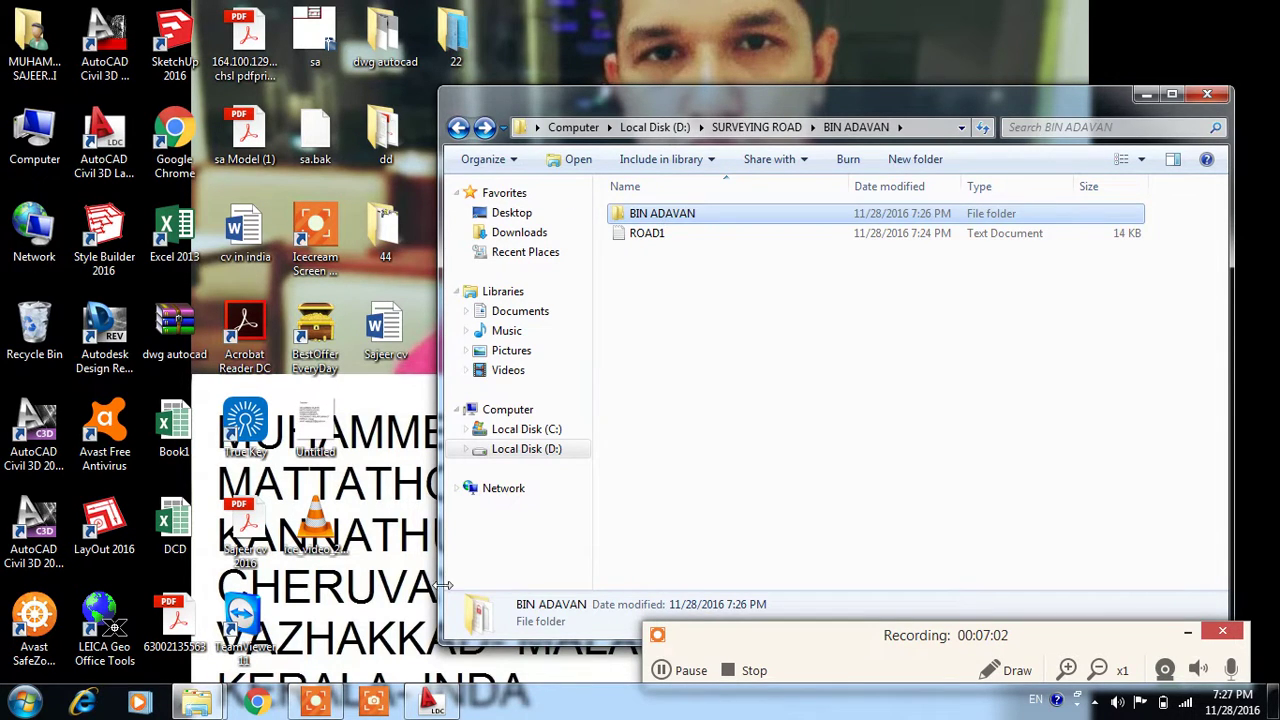
- Add a layer named POINTS to the BIN ADAVAN drawing and set it current
{"action": "left_click", "coordinate": [432, 703]}
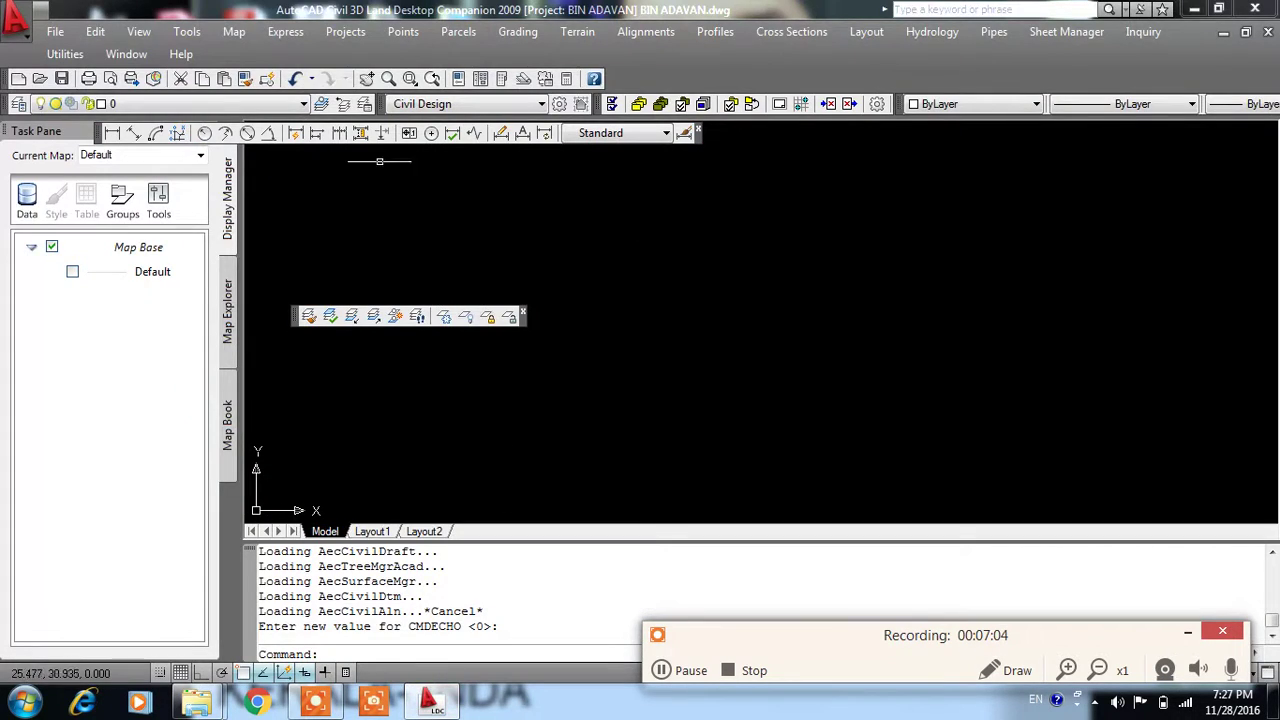
{"action": "left_click", "coordinate": [497, 217]}
{"action": "left_click", "coordinate": [465, 215]}
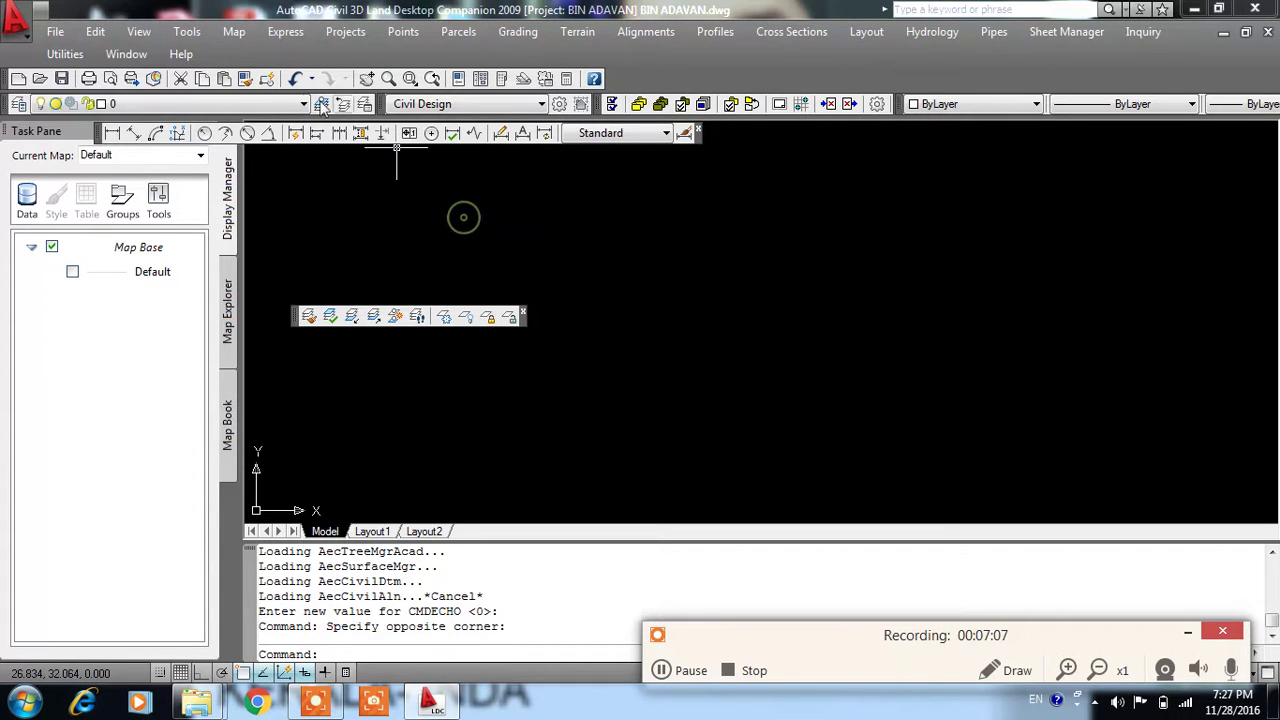
{"action": "left_click", "coordinate": [20, 103]}
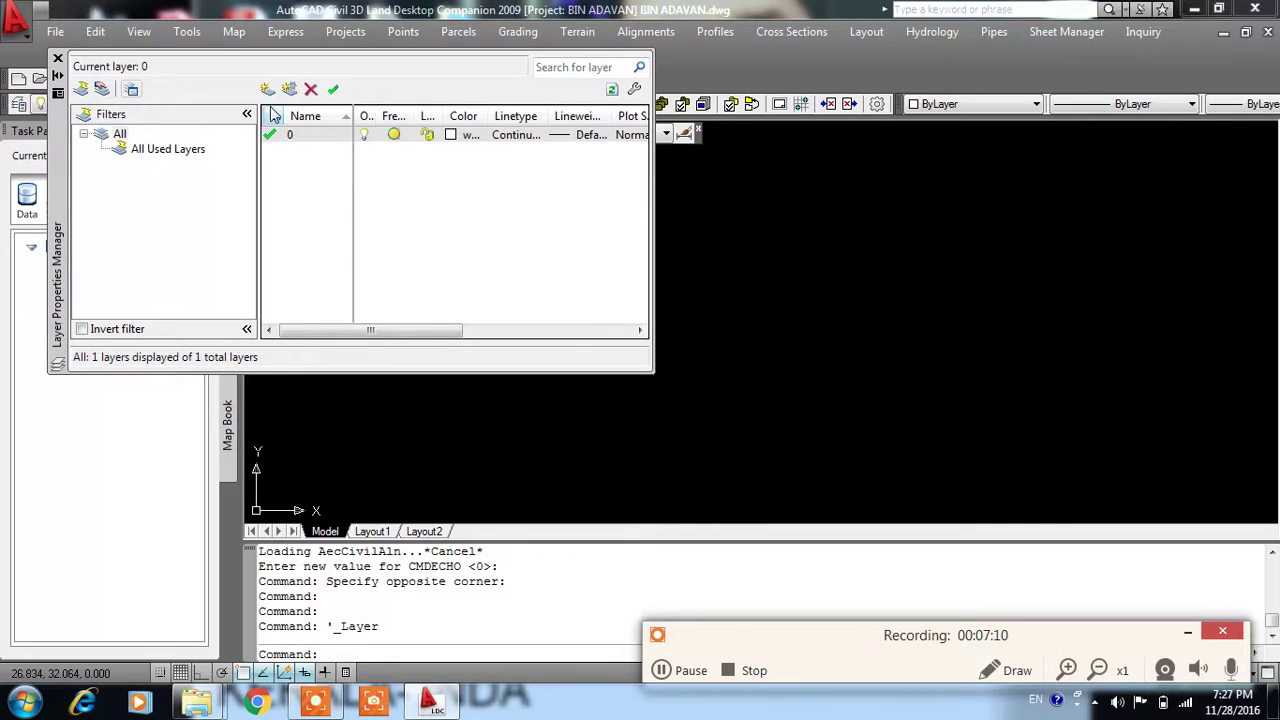
{"action": "left_click", "coordinate": [268, 90]}
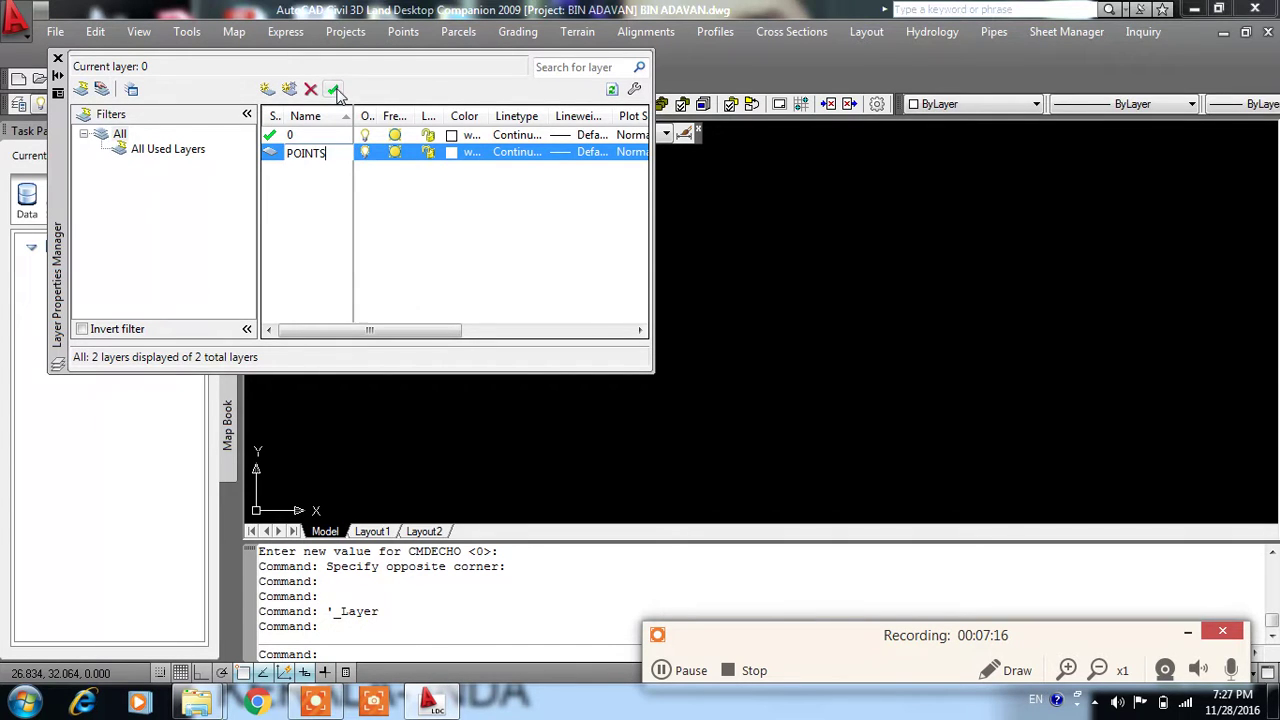
{"action": "left_click", "coordinate": [336, 90]}
{"action": "left_click", "coordinate": [58, 62]}
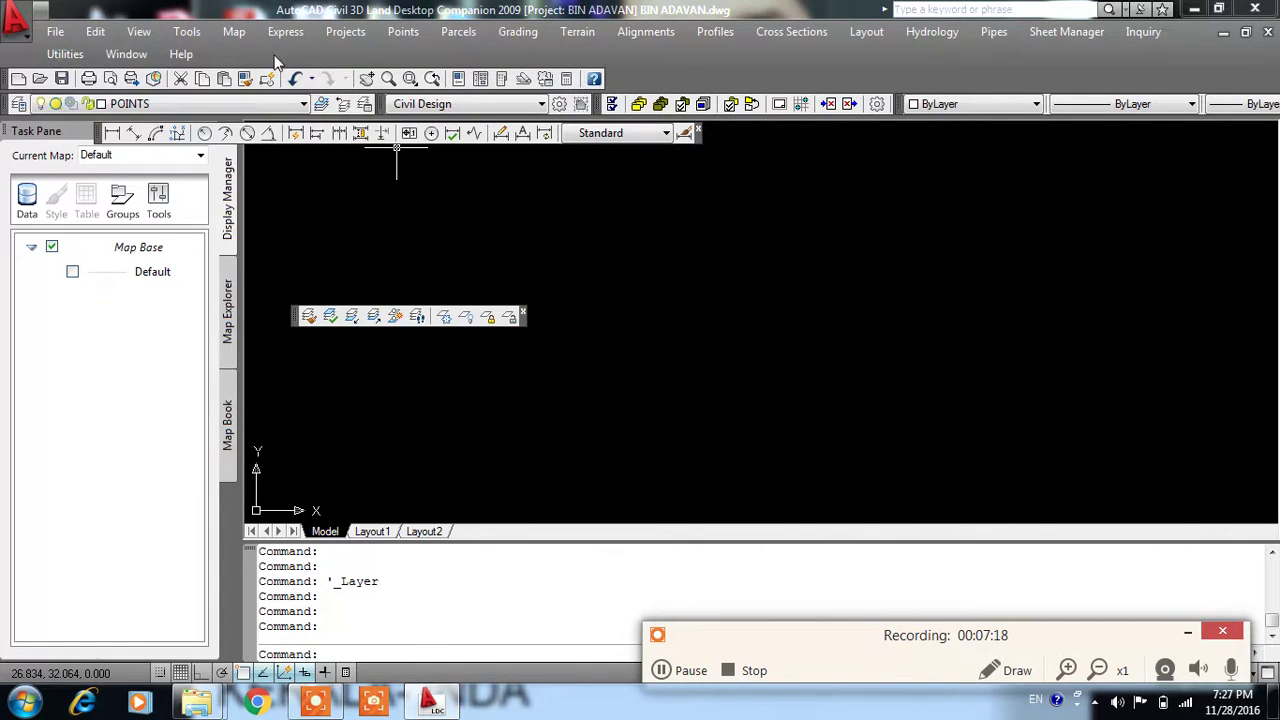
{"action": "left_click", "coordinate": [403, 209]}
{"action": "left_click", "coordinate": [398, 203]}
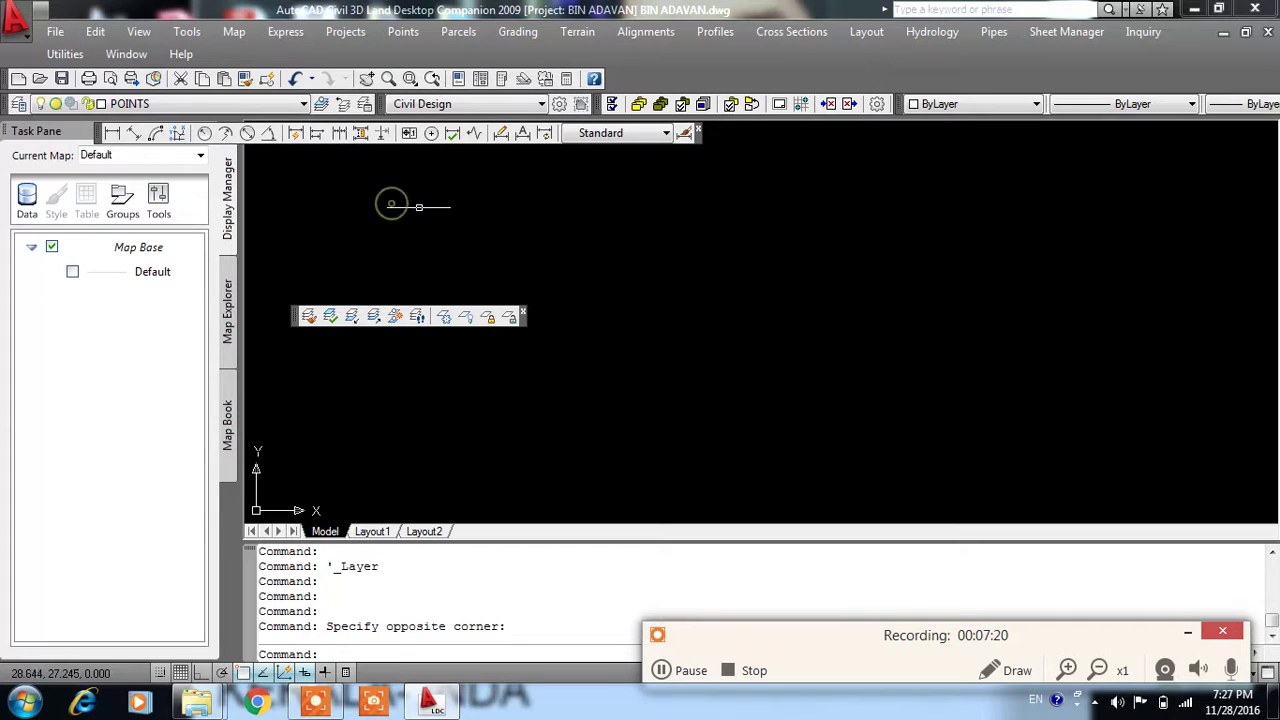
{"action": "left_click", "coordinate": [405, 32]}
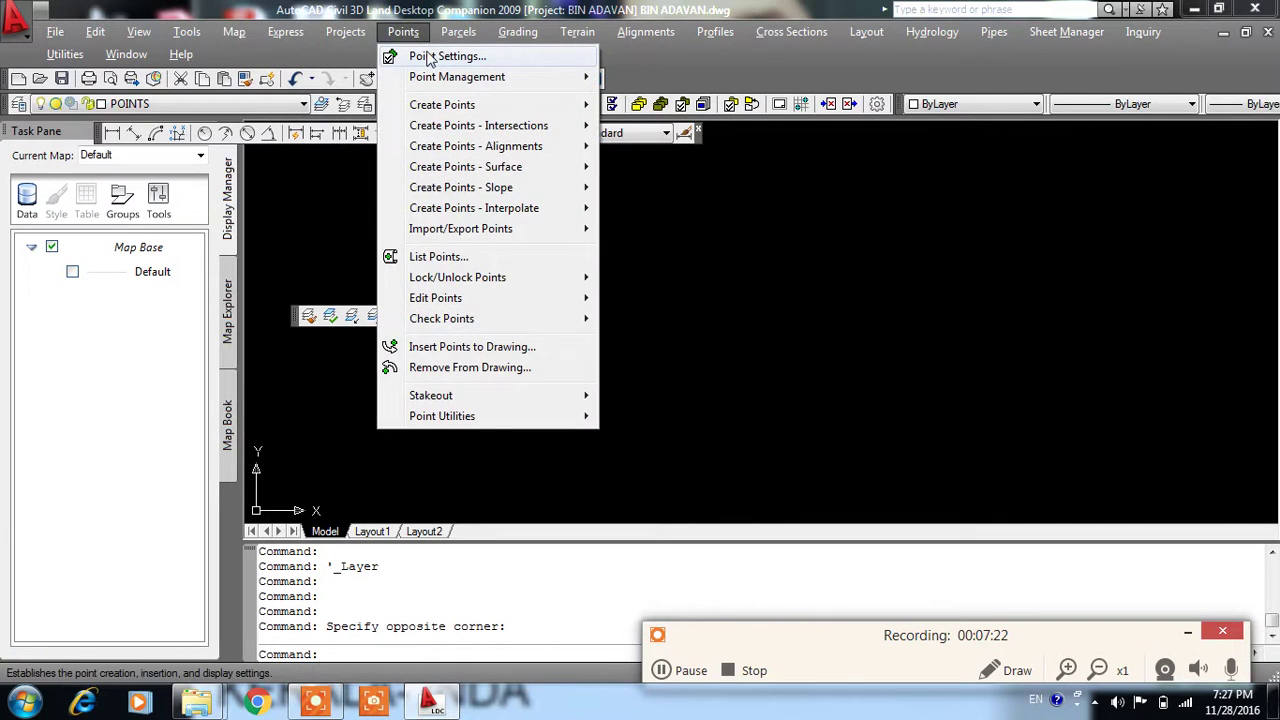
- Set point markers to X with superimposed circle, size .5, and label text size .5
{"action": "left_click", "coordinate": [432, 57]}
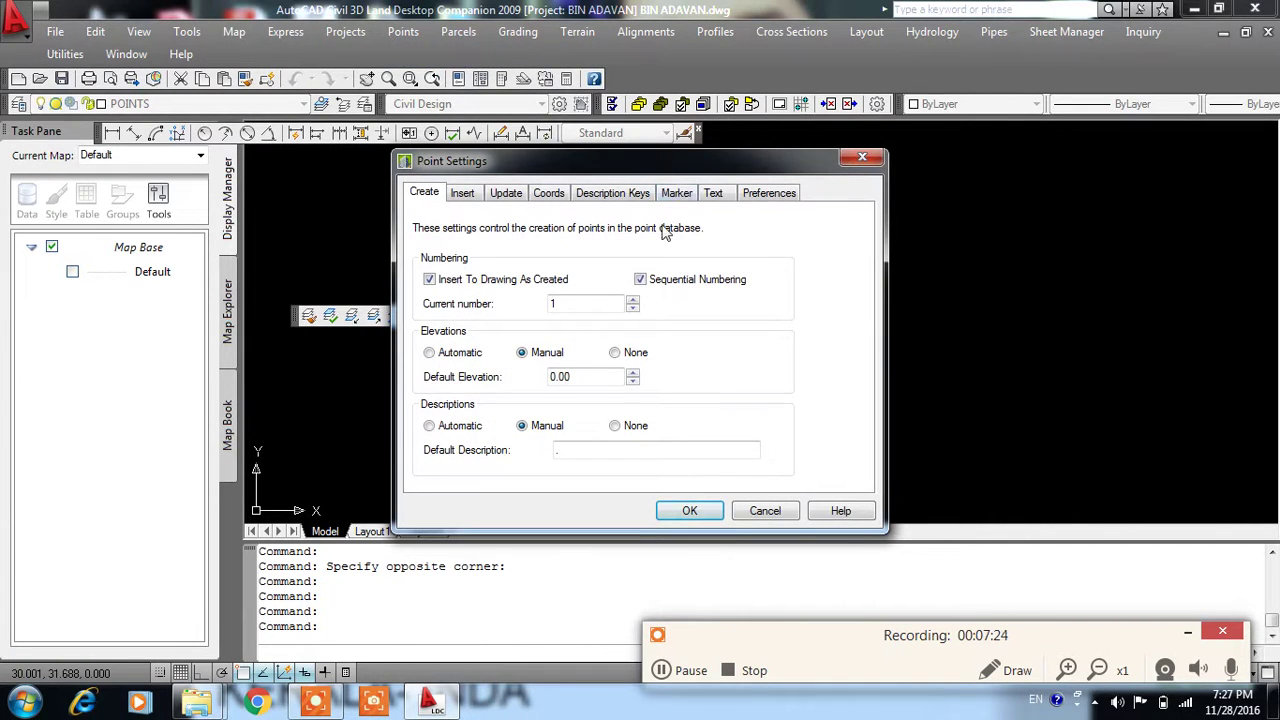
{"action": "left_click", "coordinate": [687, 196]}
{"action": "left_click", "coordinate": [725, 328]}
{"action": "double_click", "coordinate": [551, 427]}
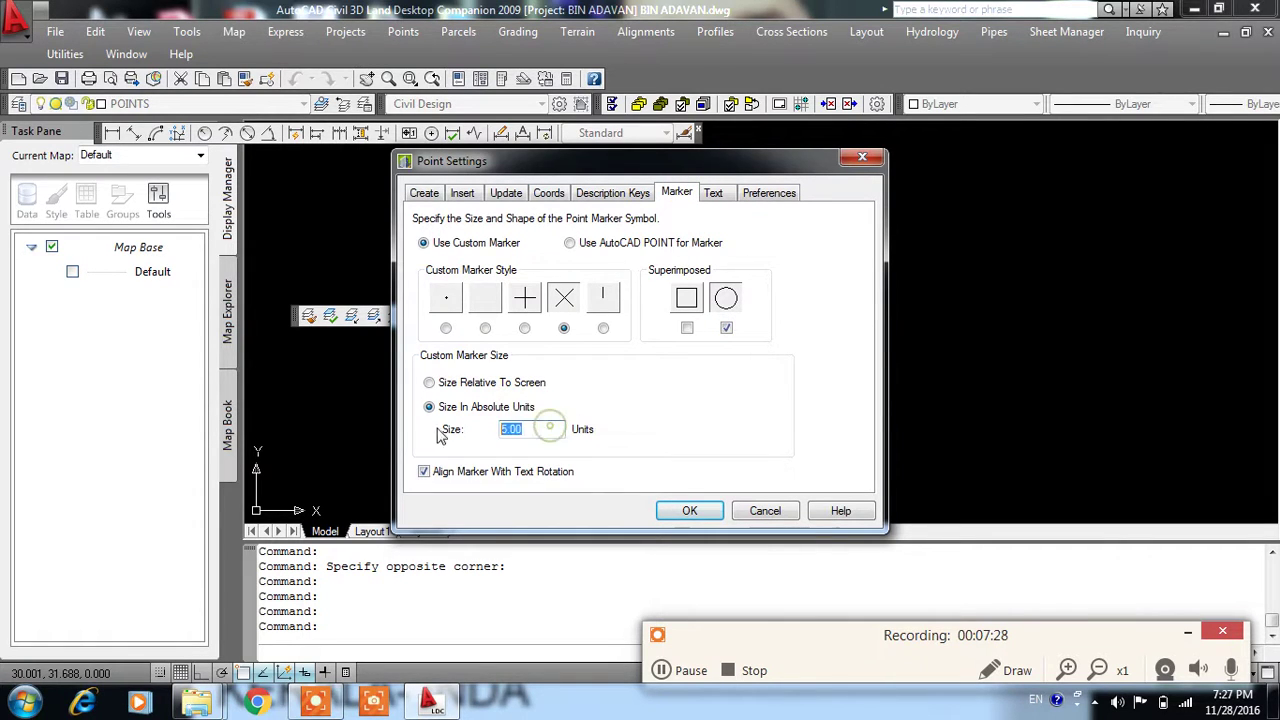
{"action": "left_click", "coordinate": [724, 195]}
{"action": "double_click", "coordinate": [671, 434]}
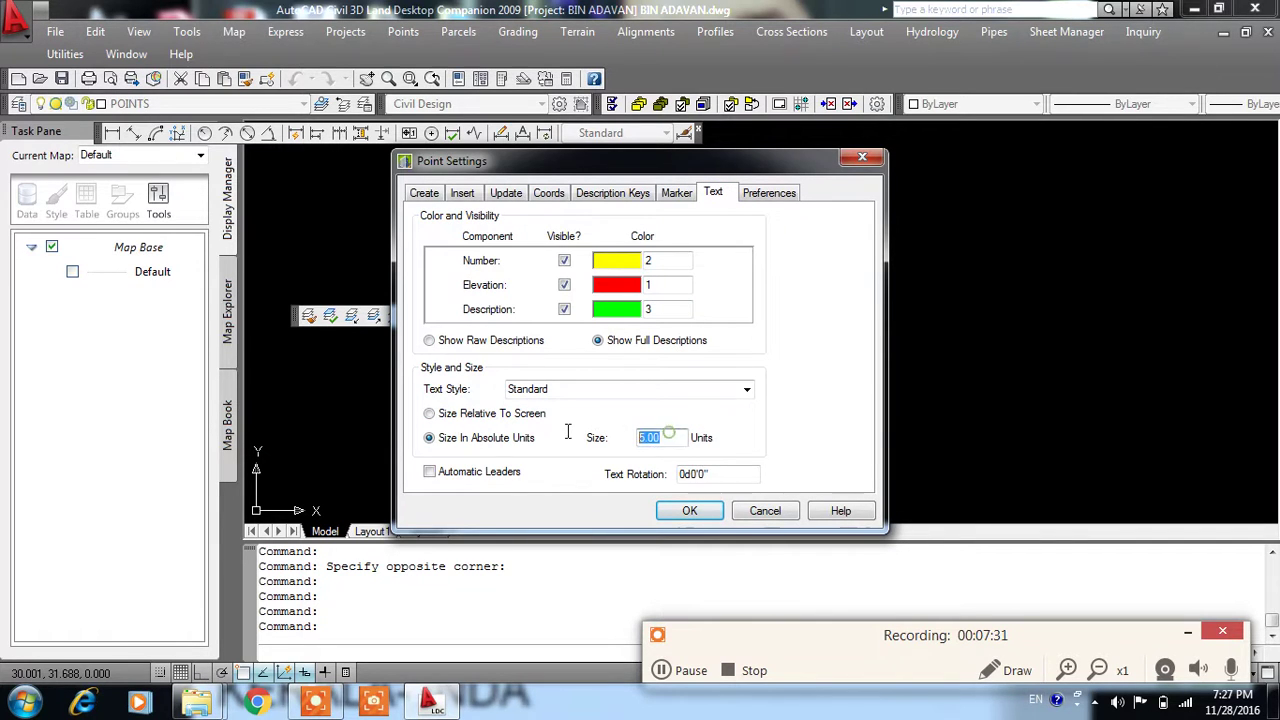
{"action": "left_click", "coordinate": [707, 510]}
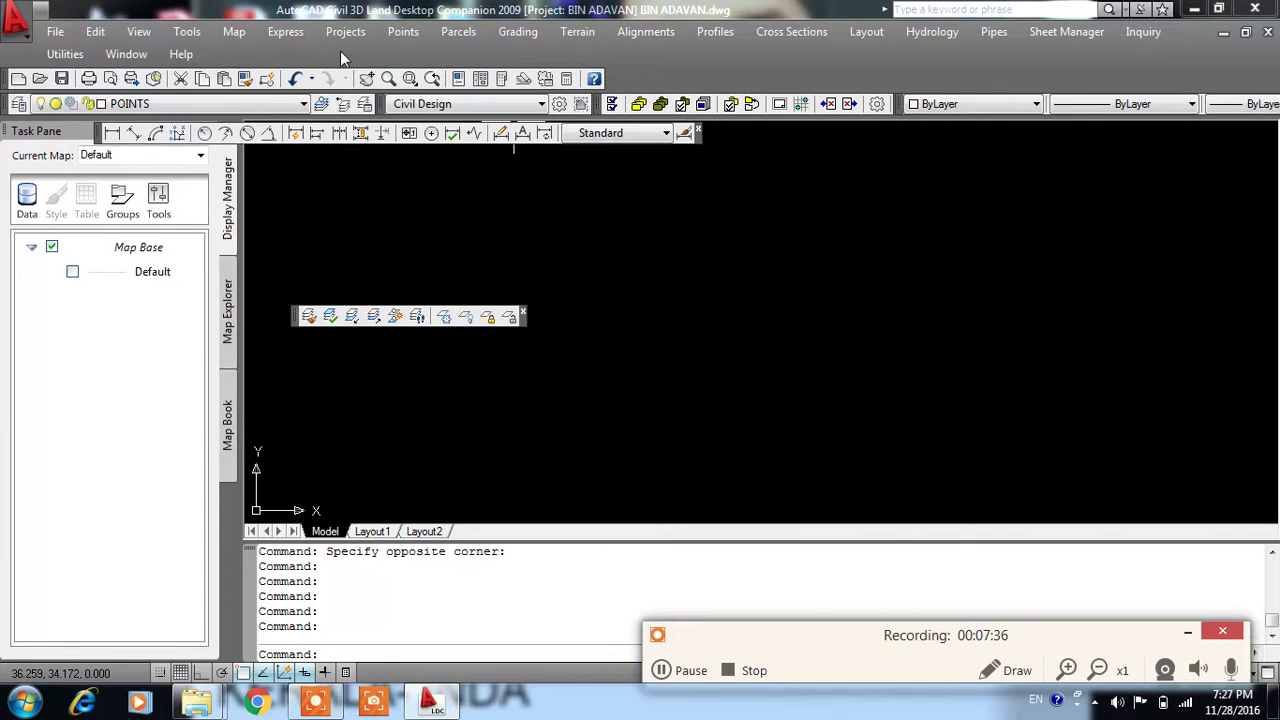
{"action": "left_click", "coordinate": [403, 31]}
{"action": "mouse_move", "coordinate": [460, 228]}
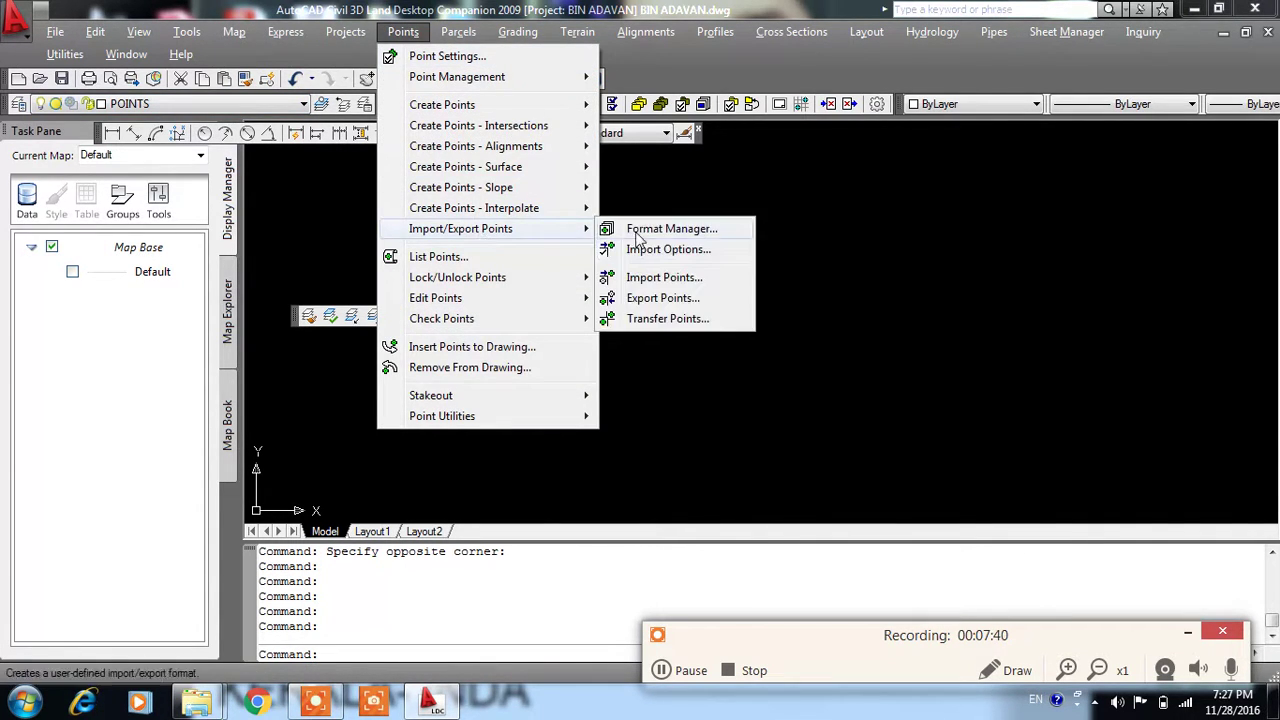
{"action": "left_click", "coordinate": [648, 276]}
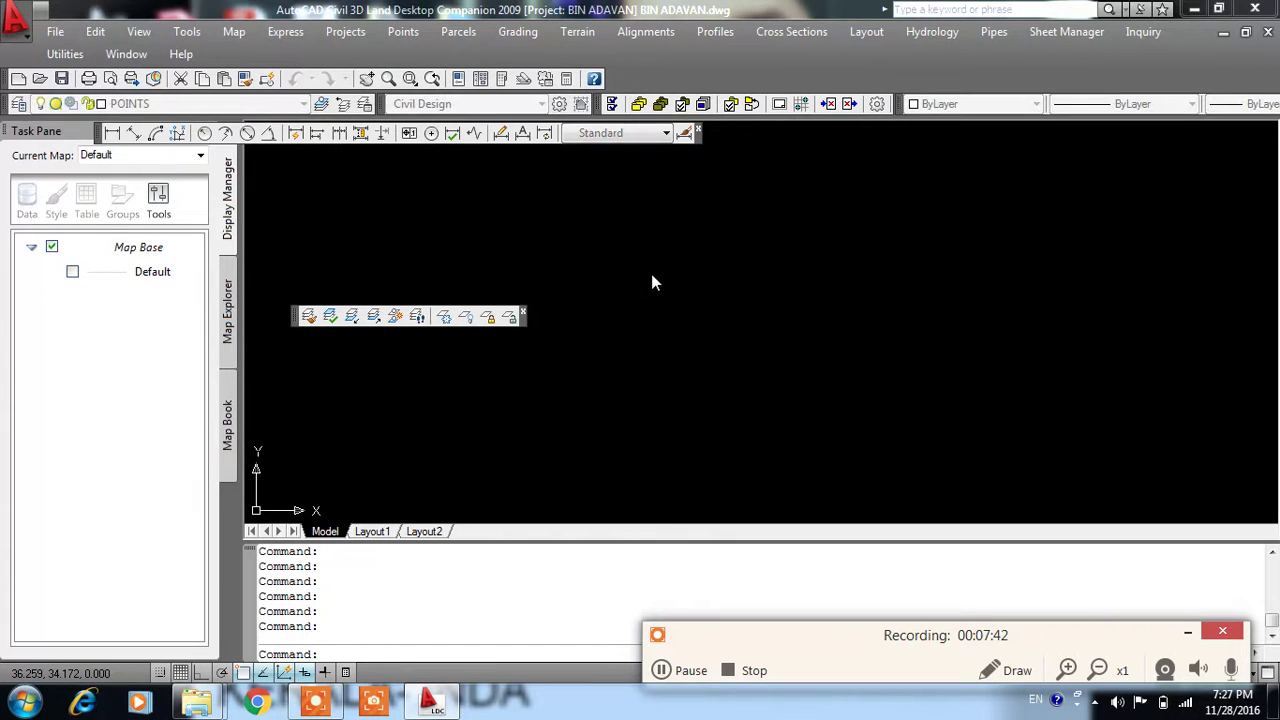
- Import ROAD1 from D:\SURVEYING ROAD\BIN ADAVAN in PENZD (space delimited) format, accepting the COGO numbering options
{"action": "left_click", "coordinate": [671, 316]}
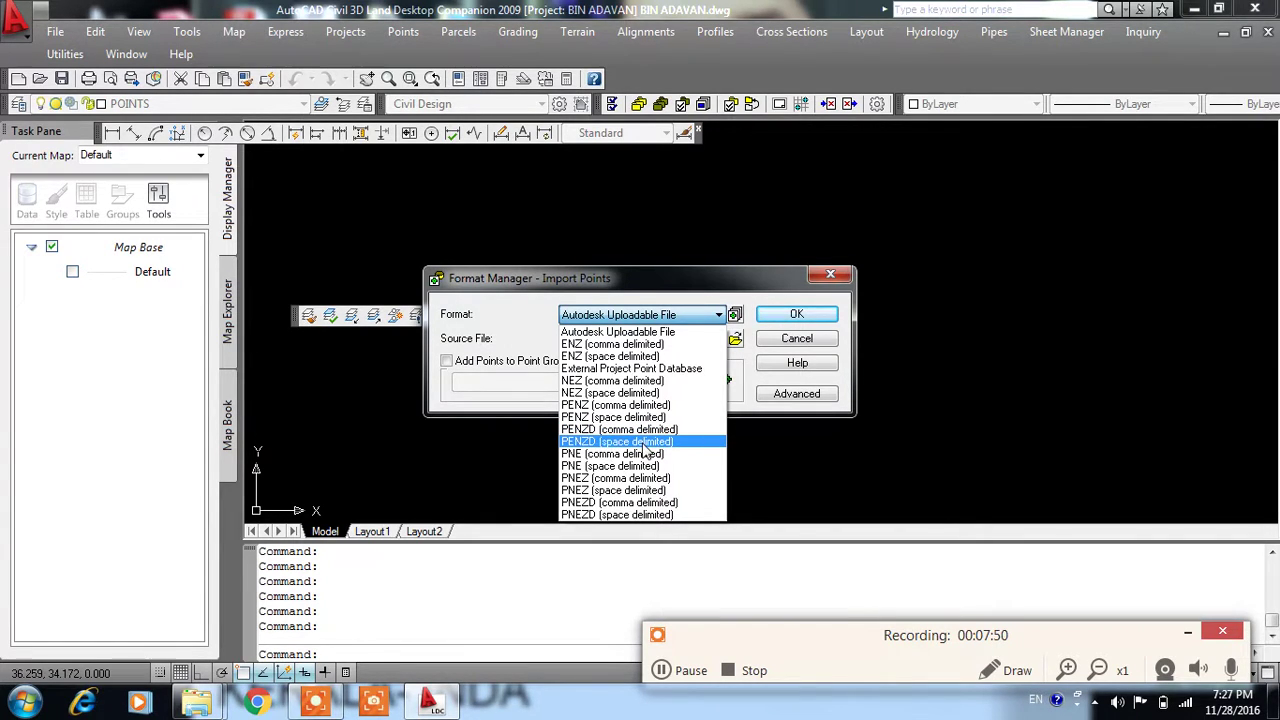
{"action": "left_click", "coordinate": [643, 443]}
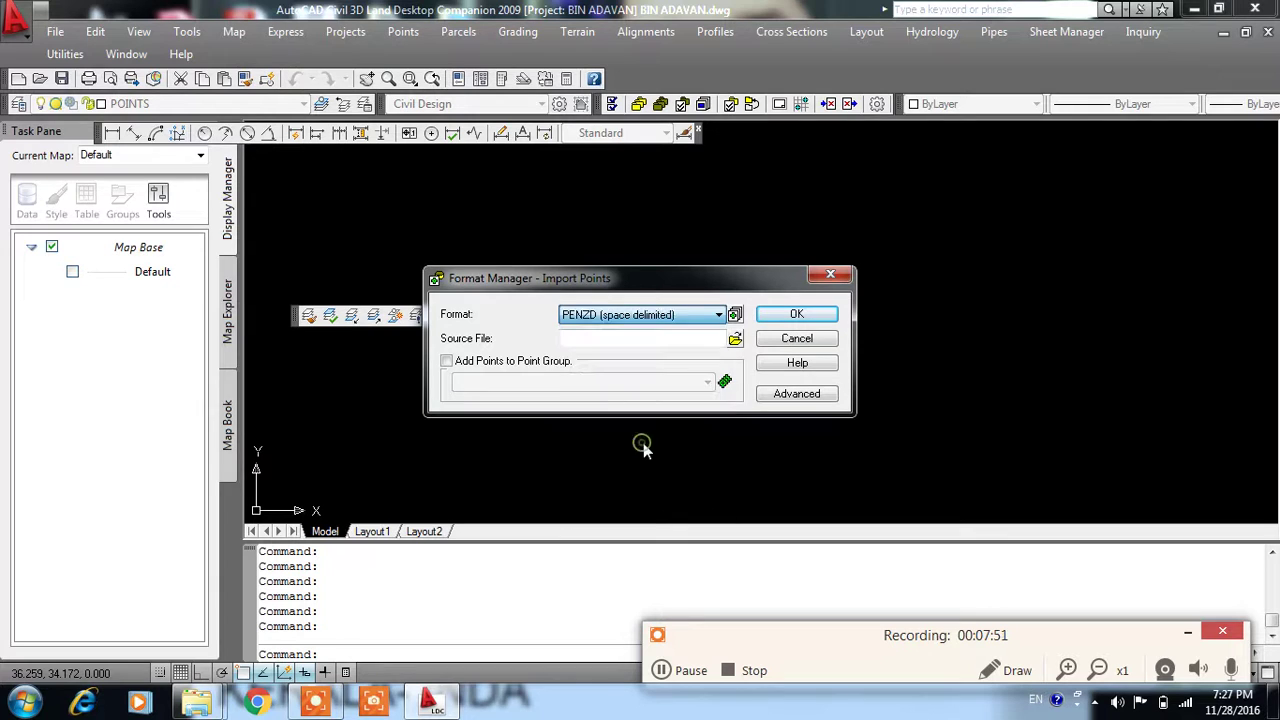
{"action": "left_click", "coordinate": [736, 338]}
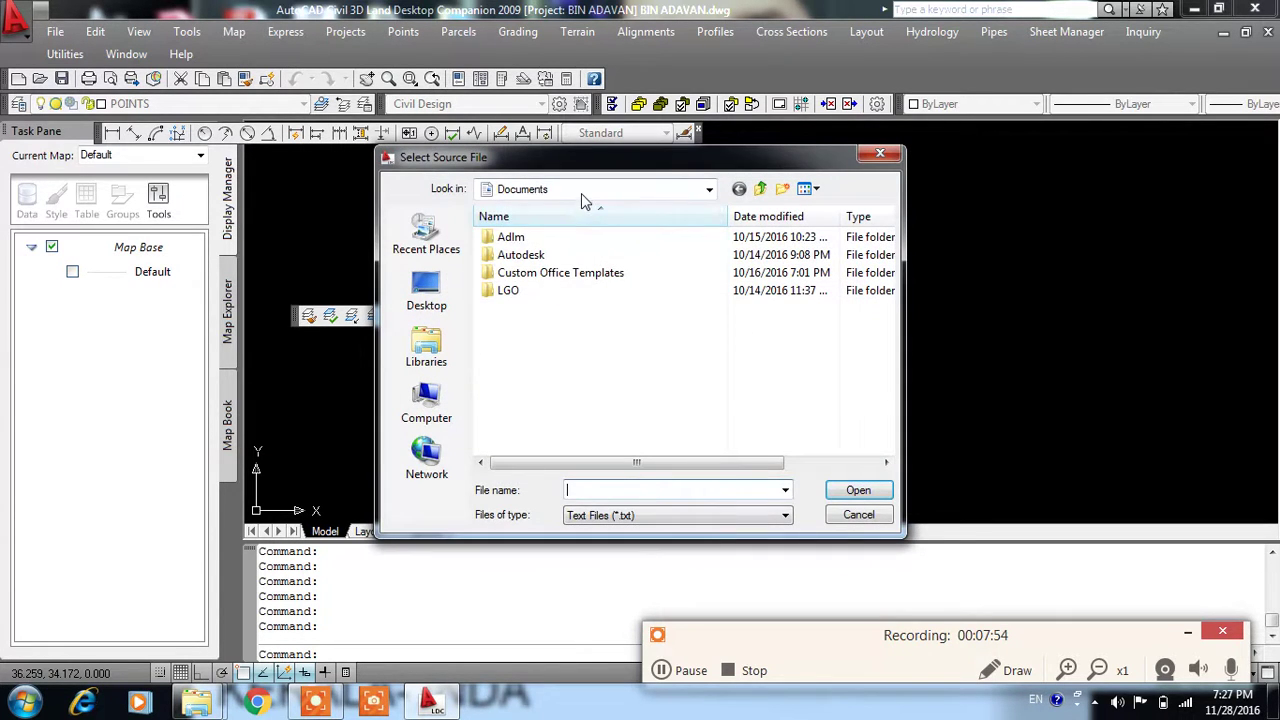
{"action": "left_click", "coordinate": [581, 193]}
{"action": "left_click", "coordinate": [570, 330]}
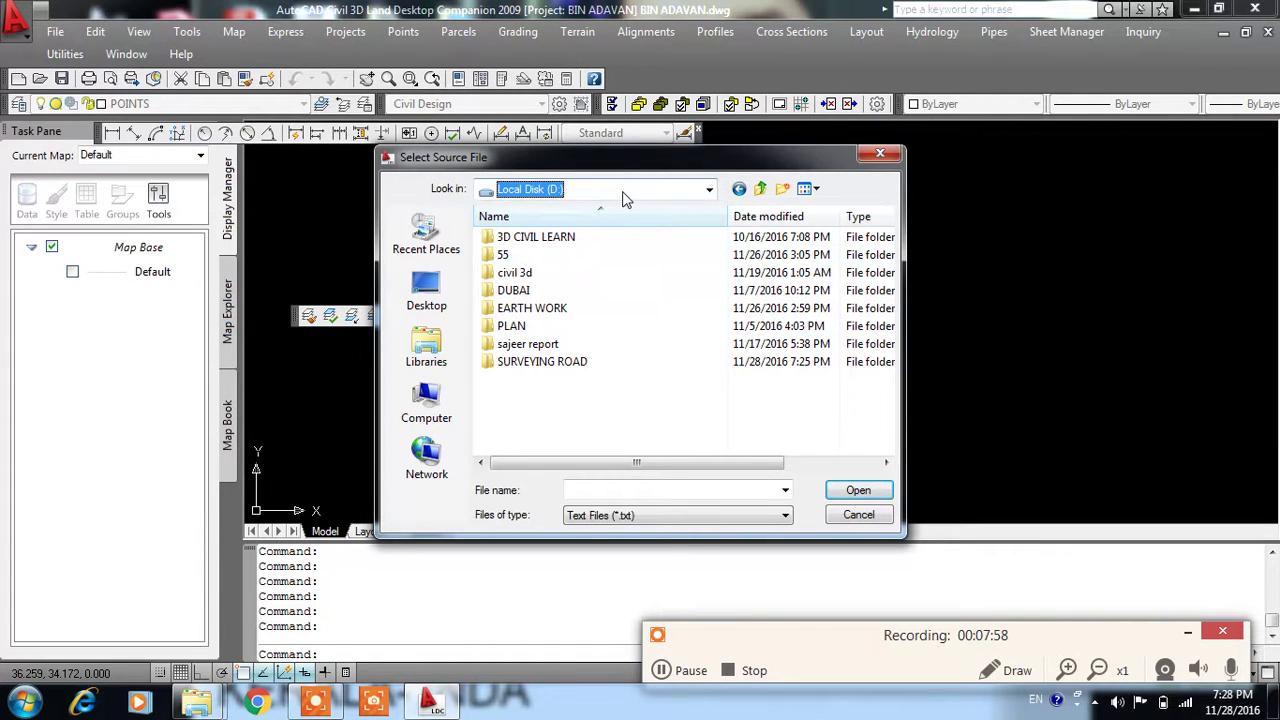
{"action": "double_click", "coordinate": [541, 362]}
{"action": "double_click", "coordinate": [530, 240]}
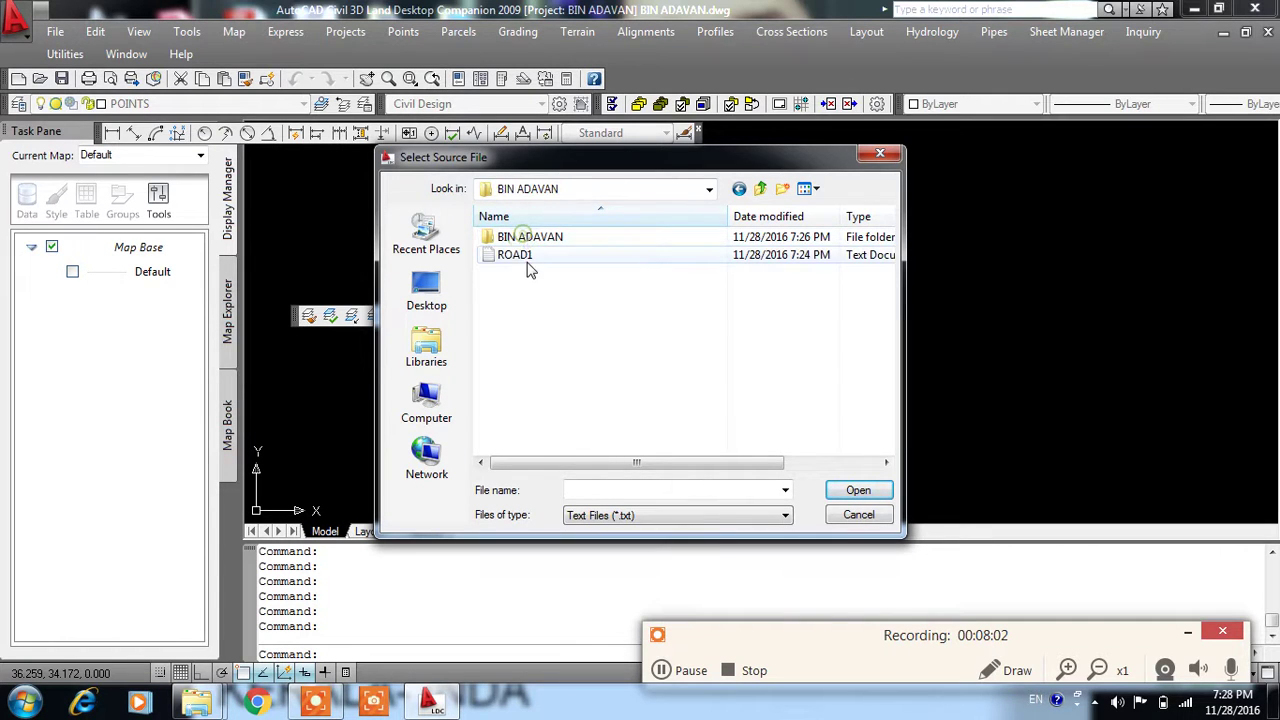
{"action": "left_click", "coordinate": [523, 256]}
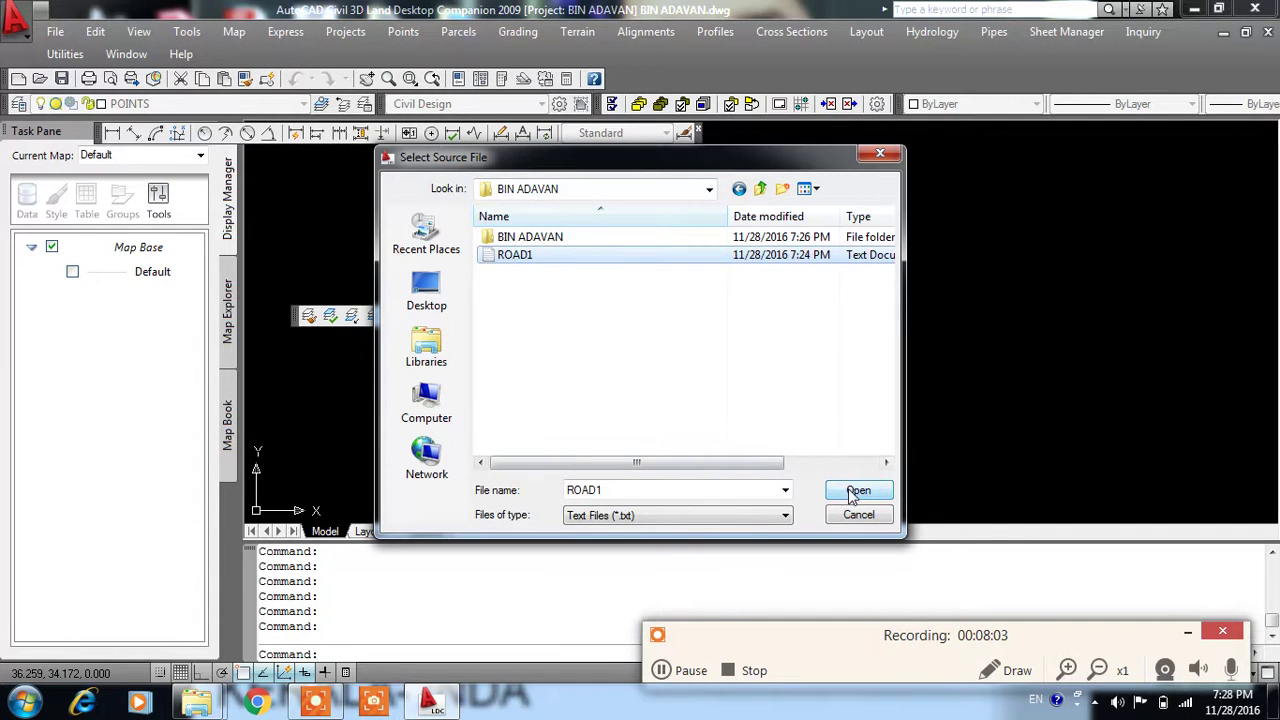
{"action": "left_click", "coordinate": [851, 494]}
{"action": "left_click", "coordinate": [800, 314]}
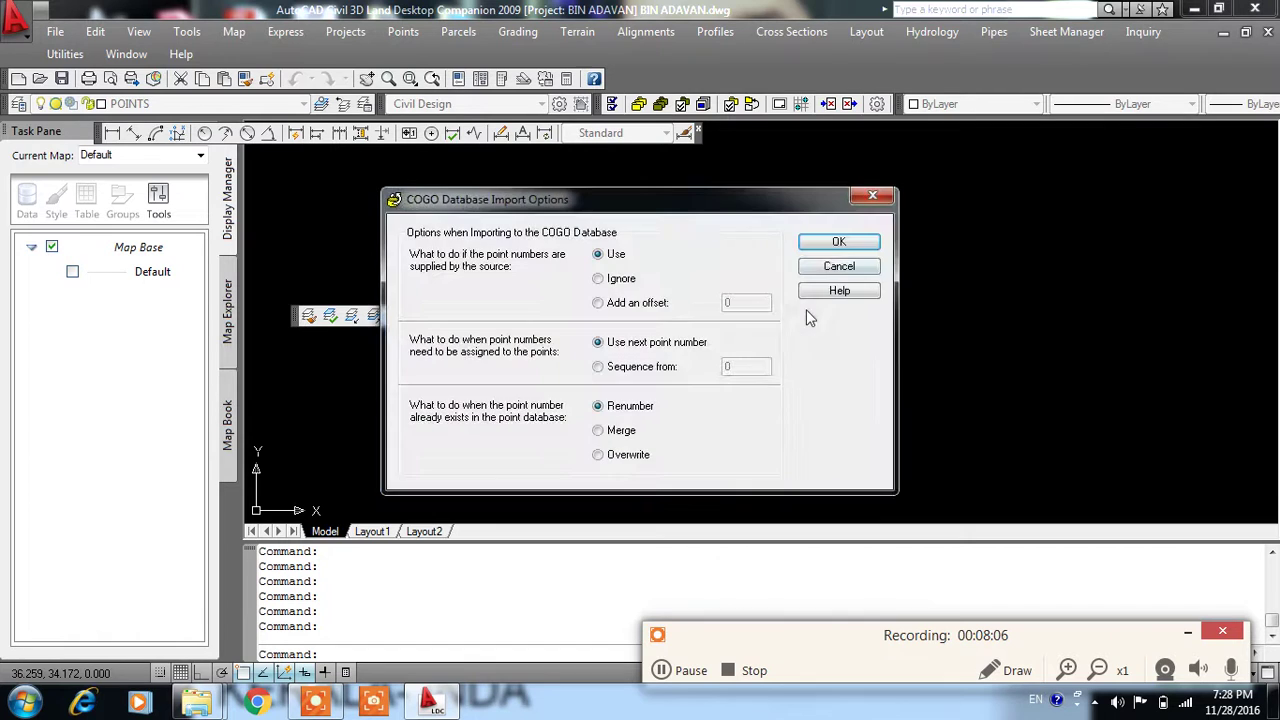
{"action": "left_click", "coordinate": [836, 244]}
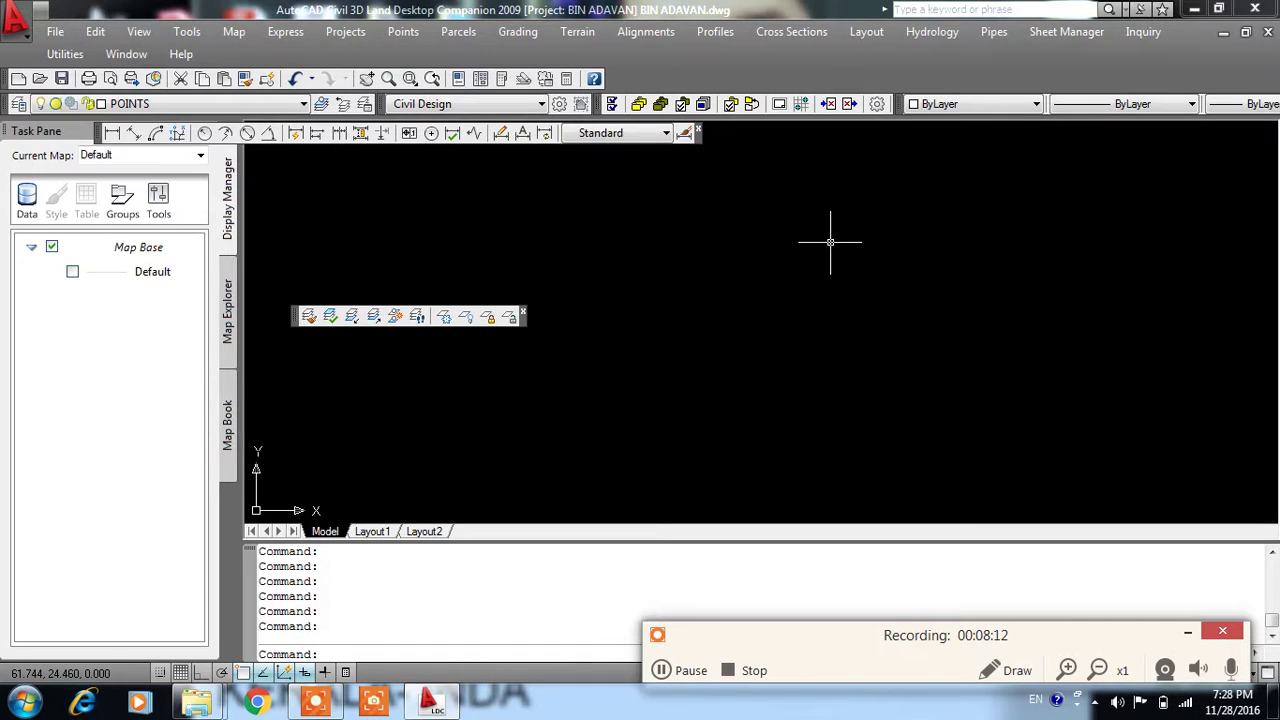
- Zoom All (Z, A) to show every imported survey point
{"action": "type", "text": "Z"}
{"action": "key", "text": "Return"}
{"action": "type", "text": "A"}
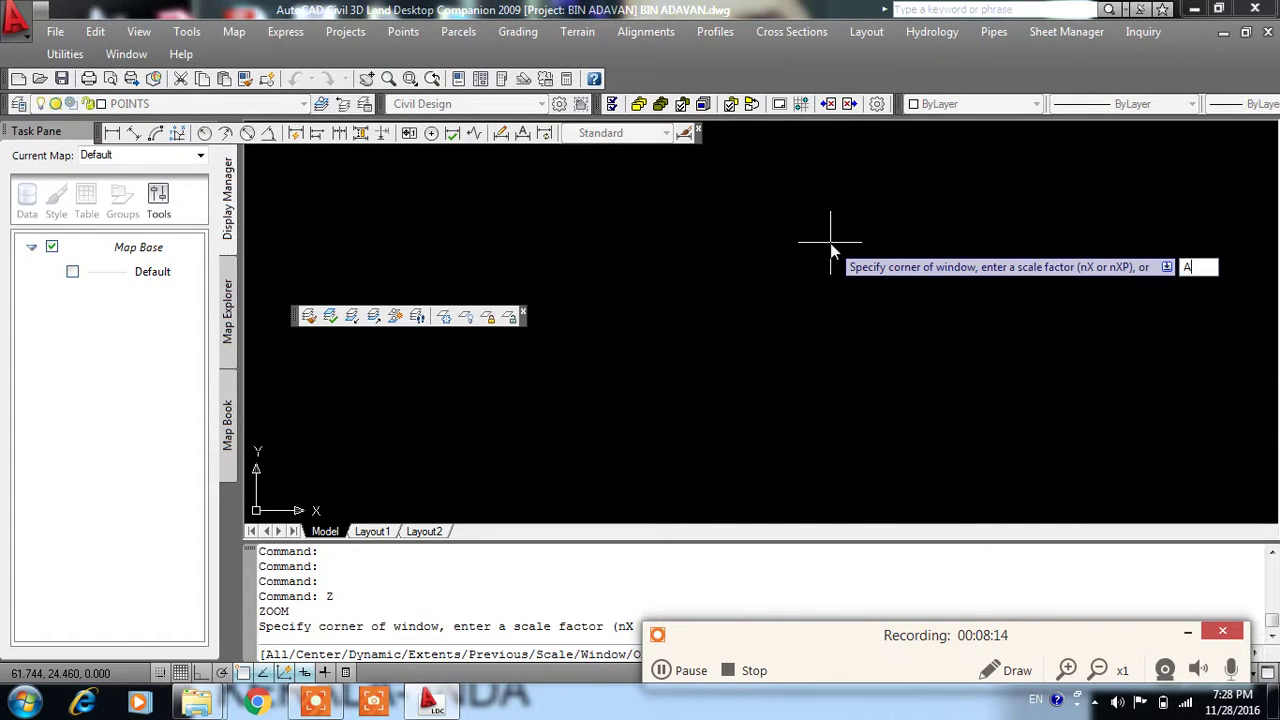
{"action": "key", "text": "Return"}
- Zoom and pan along the line of points to read labels such as 257 BM3 and points 280–290
{"action": "scroll", "coordinate": [829, 237], "scroll_direction": "down", "scroll_amount": 2}
{"action": "scroll", "coordinate": [843, 214], "scroll_direction": "up", "scroll_amount": 5}
{"action": "scroll", "coordinate": [863, 238], "scroll_direction": "up", "scroll_amount": 3}
{"action": "scroll", "coordinate": [863, 238], "scroll_direction": "up", "scroll_amount": 3}
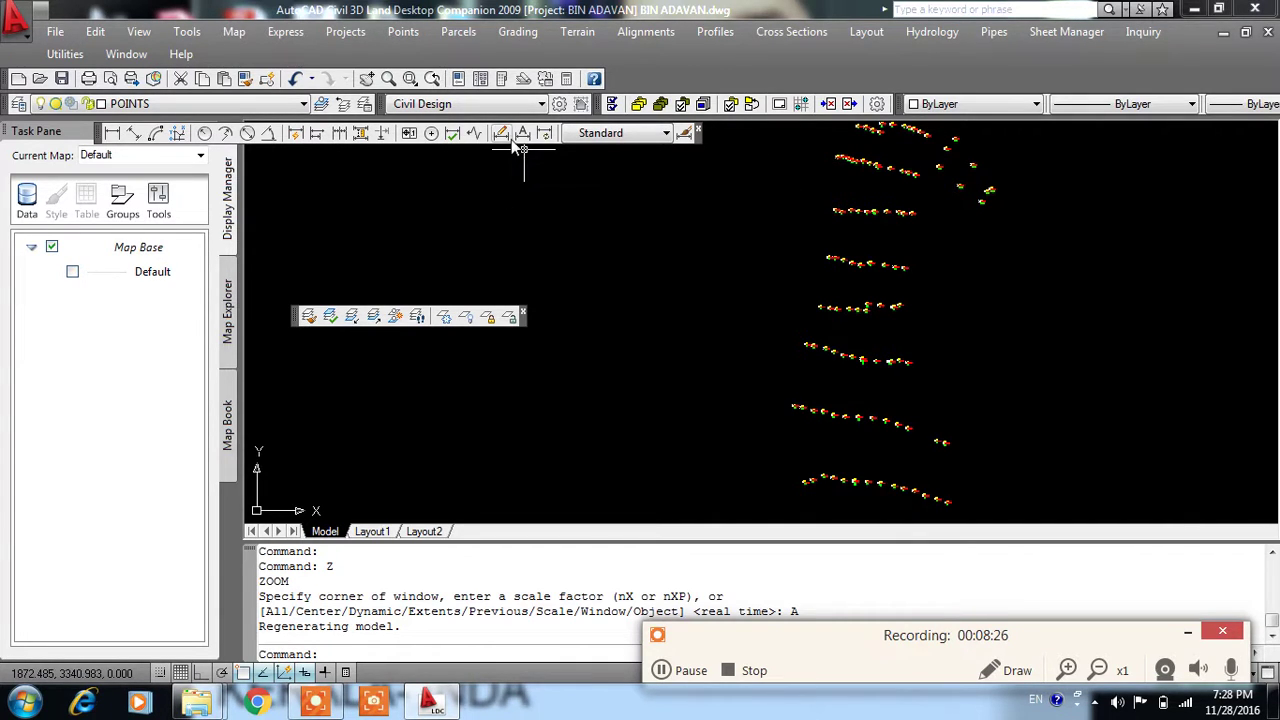
{"action": "scroll", "coordinate": [1000, 240], "scroll_direction": "up", "scroll_amount": 5}
{"action": "scroll", "coordinate": [901, 377], "scroll_direction": "down", "scroll_amount": 5}
{"action": "scroll", "coordinate": [855, 300], "scroll_direction": "down", "scroll_amount": 2}
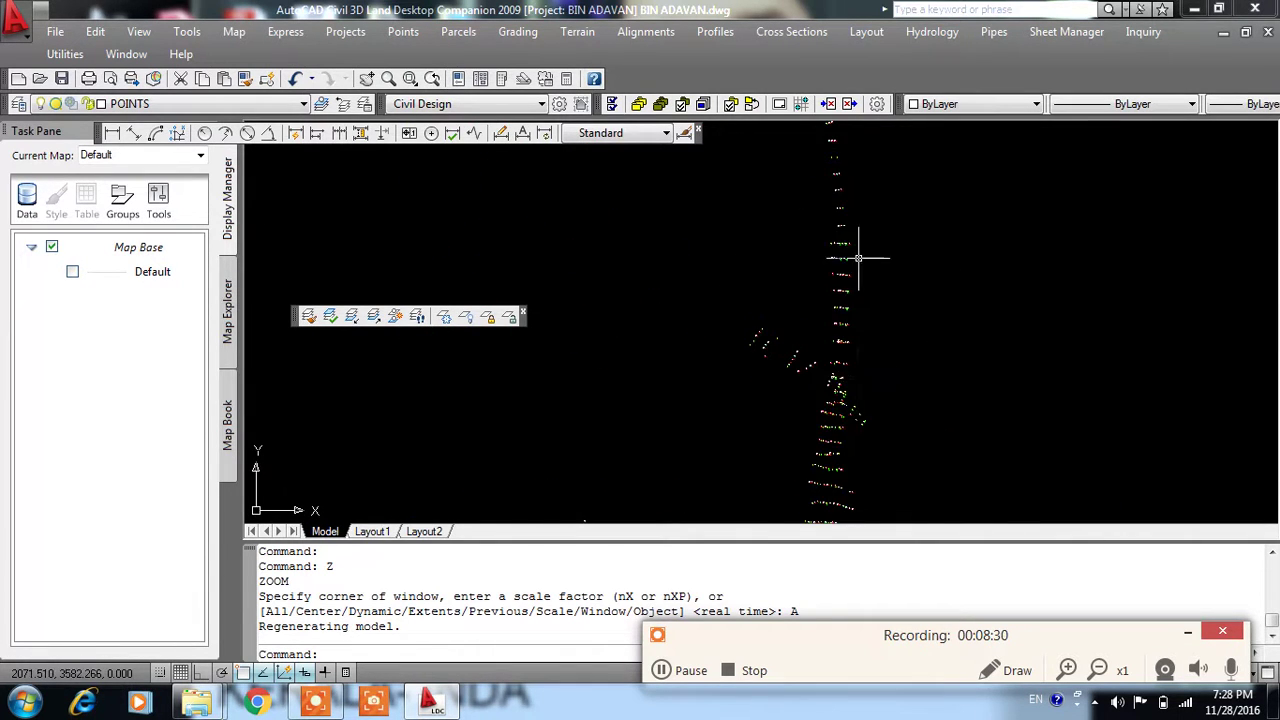
{"action": "scroll", "coordinate": [831, 391], "scroll_direction": "up", "scroll_amount": 3}
{"action": "scroll", "coordinate": [831, 408], "scroll_direction": "up", "scroll_amount": 3}
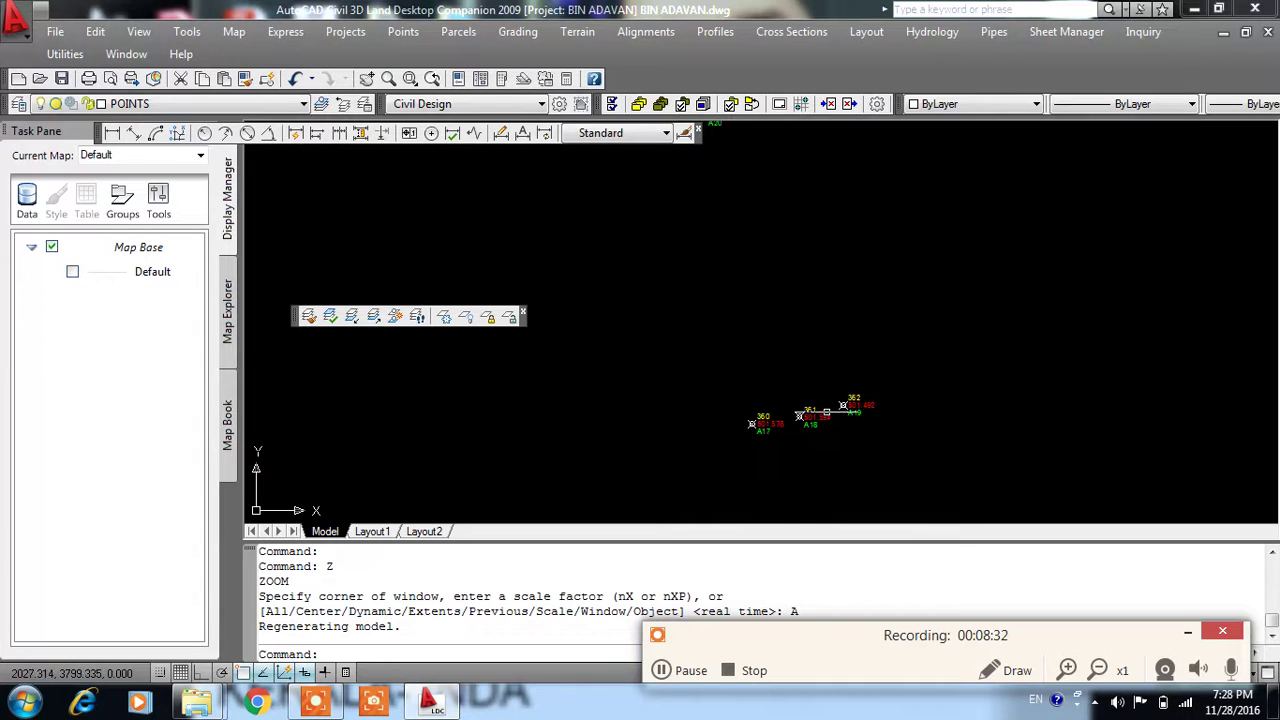
{"action": "scroll", "coordinate": [828, 400], "scroll_direction": "up", "scroll_amount": 3}
{"action": "scroll", "coordinate": [815, 280], "scroll_direction": "down", "scroll_amount": 4}
{"action": "middle_click_drag", "start_coordinate": [809, 271], "coordinate": [828, 434]}
{"action": "scroll", "coordinate": [828, 434], "scroll_direction": "up", "scroll_amount": 3}
{"action": "scroll", "coordinate": [837, 363], "scroll_direction": "up", "scroll_amount": 3}
{"action": "scroll", "coordinate": [837, 343], "scroll_direction": "up", "scroll_amount": 3}
{"action": "middle_click_drag", "start_coordinate": [857, 209], "coordinate": [872, 300]}
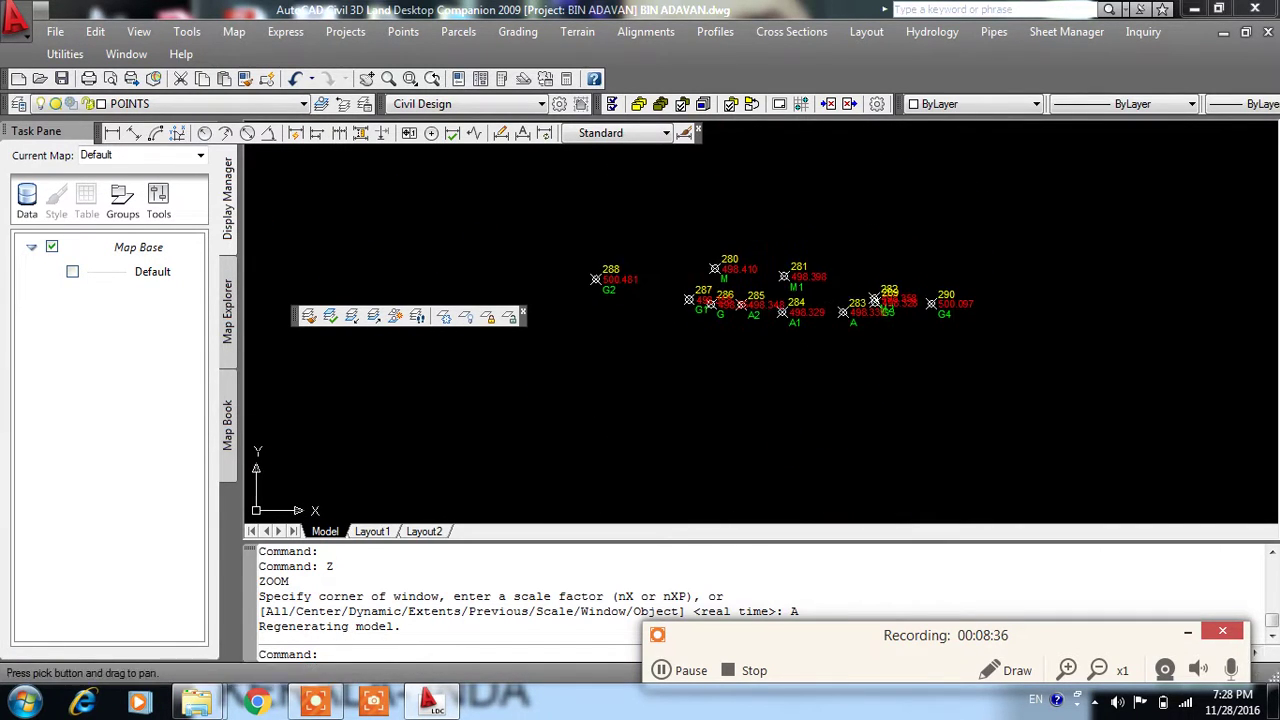
{"action": "scroll", "coordinate": [855, 302], "scroll_direction": "up", "scroll_amount": 3}
{"action": "scroll", "coordinate": [826, 334], "scroll_direction": "down", "scroll_amount": 3}
{"action": "scroll", "coordinate": [823, 328], "scroll_direction": "down", "scroll_amount": 2}
{"action": "scroll", "coordinate": [823, 330], "scroll_direction": "up", "scroll_amount": 2}
{"action": "scroll", "coordinate": [843, 294], "scroll_direction": "up", "scroll_amount": 2}
{"action": "scroll", "coordinate": [849, 149], "scroll_direction": "down", "scroll_amount": 3}
{"action": "scroll", "coordinate": [861, 246], "scroll_direction": "down", "scroll_amount": 2}
{"action": "scroll", "coordinate": [560, 470], "scroll_direction": "up", "scroll_amount": 3}
{"action": "scroll", "coordinate": [706, 388], "scroll_direction": "up", "scroll_amount": 2}
{"action": "scroll", "coordinate": [740, 372], "scroll_direction": "up", "scroll_amount": 2}
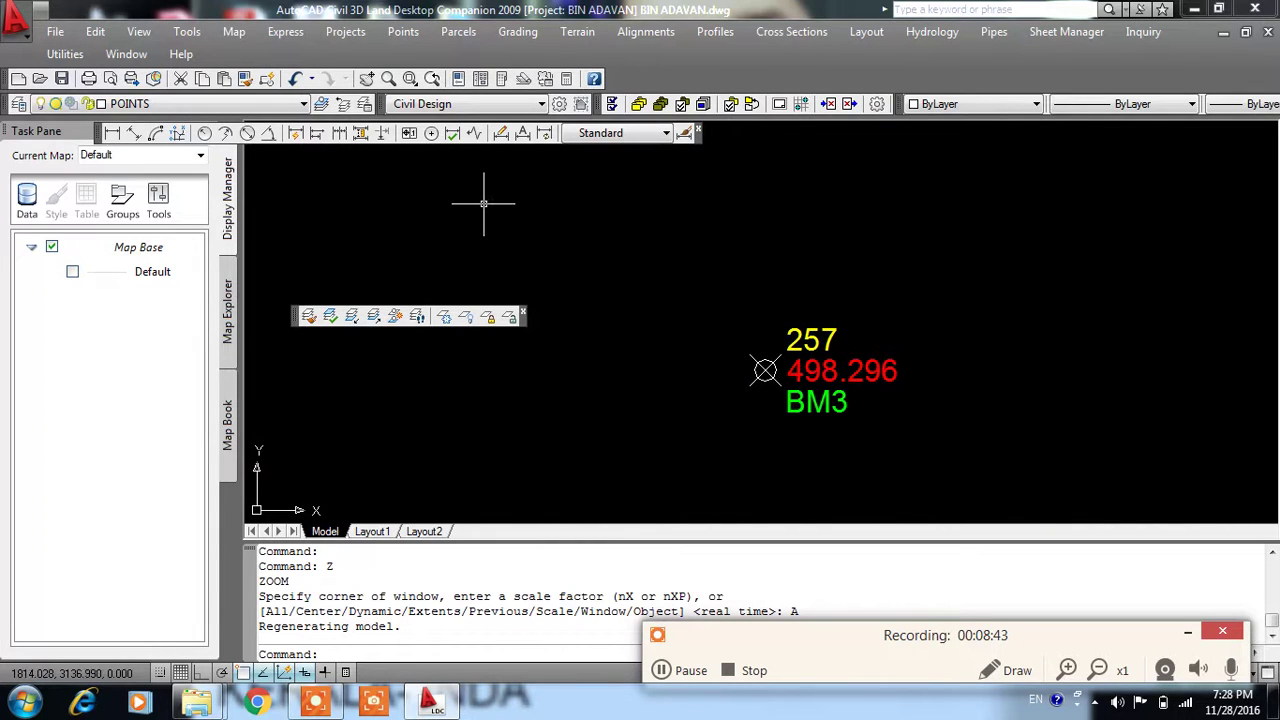
- List all project points and sort the table by Raw Desc
{"action": "left_click", "coordinate": [403, 31]}
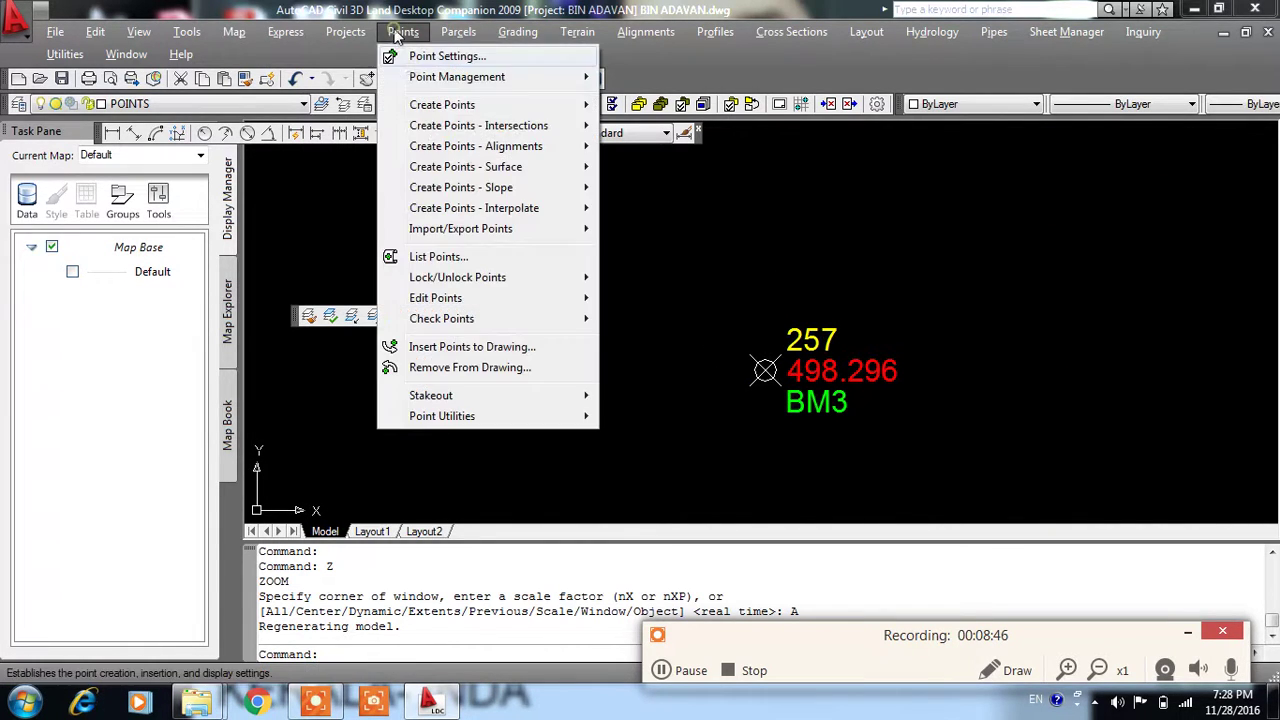
{"action": "left_click", "coordinate": [436, 257]}
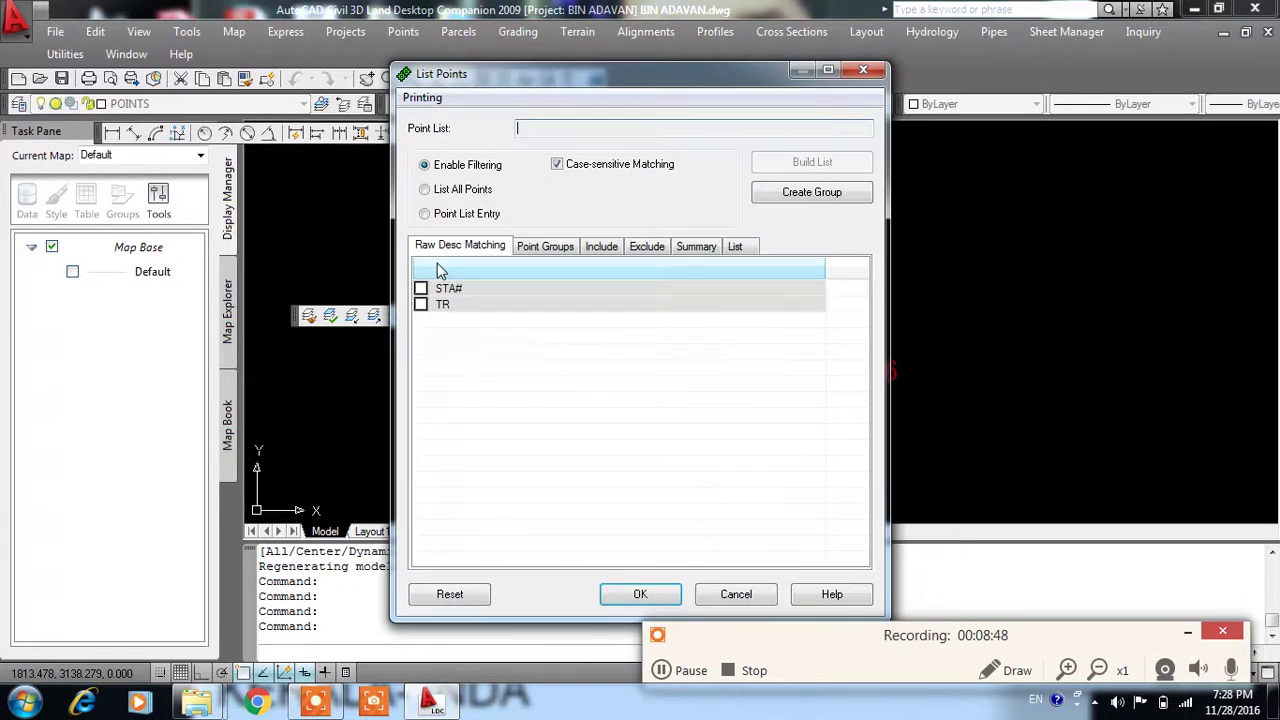
{"action": "left_click", "coordinate": [440, 190]}
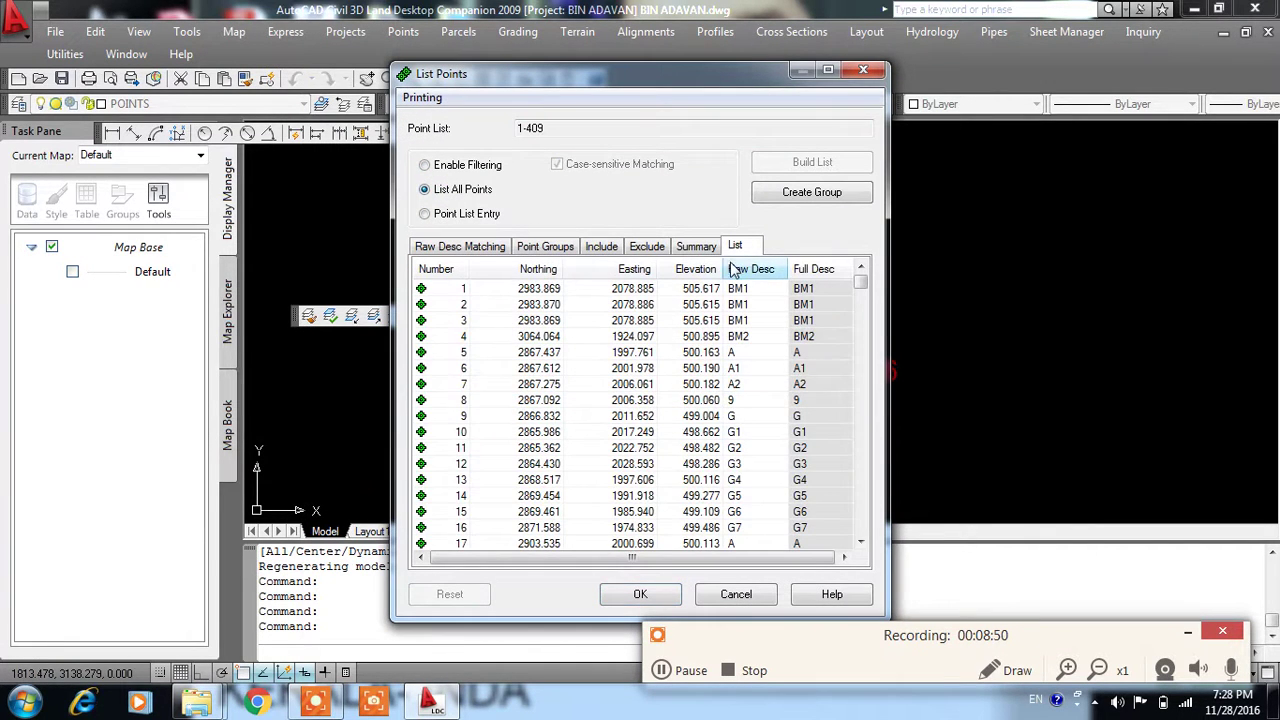
{"action": "left_click", "coordinate": [750, 269]}
{"action": "left_click", "coordinate": [814, 269]}
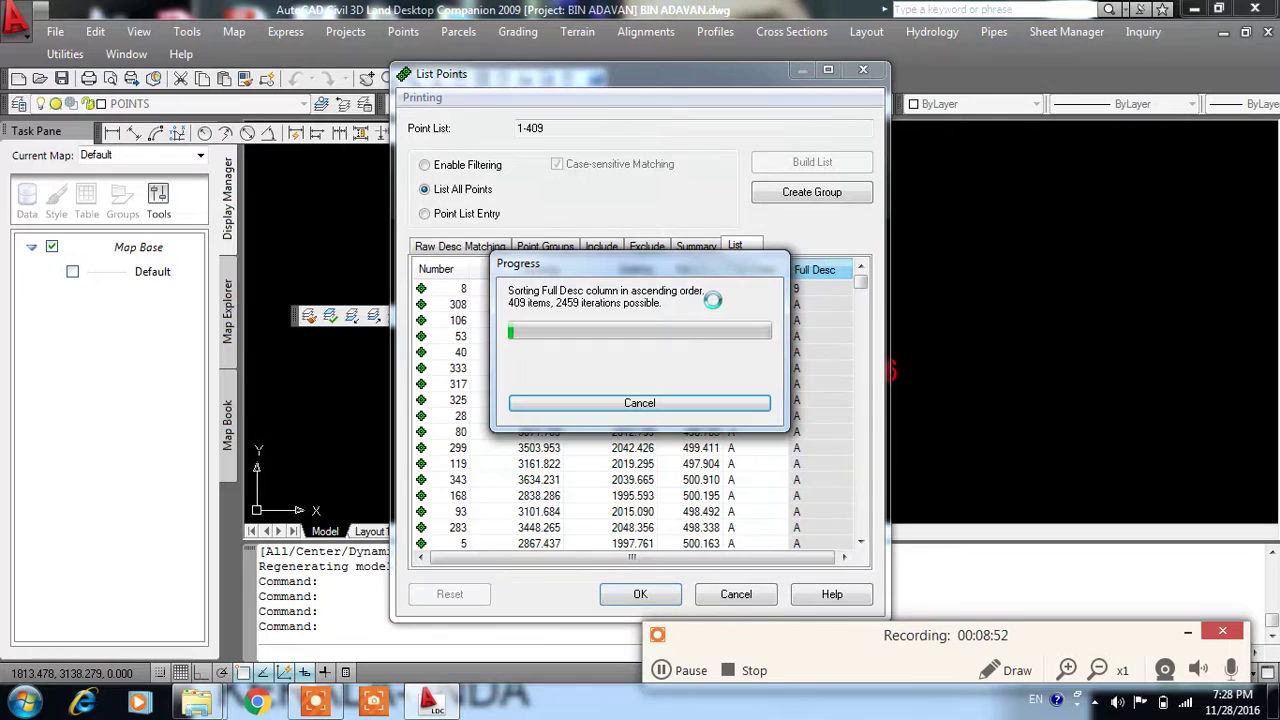
{"action": "left_click", "coordinate": [766, 268]}
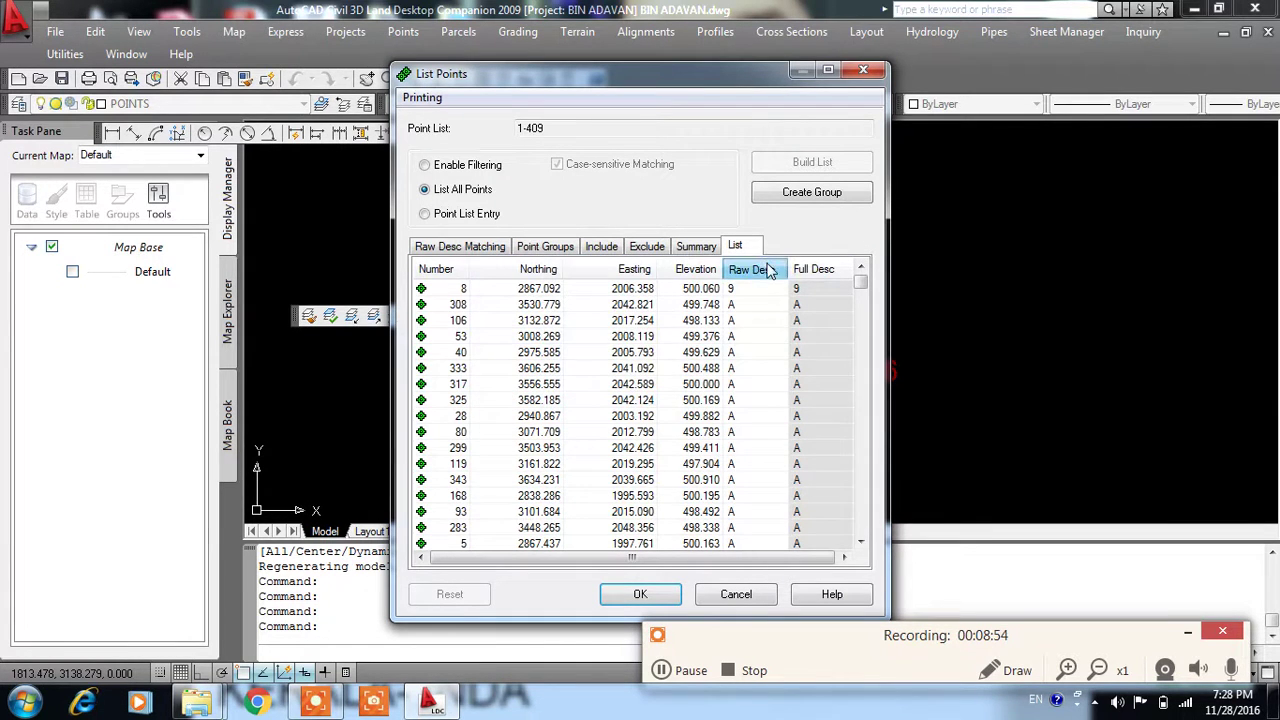
{"action": "left_click", "coordinate": [764, 272]}
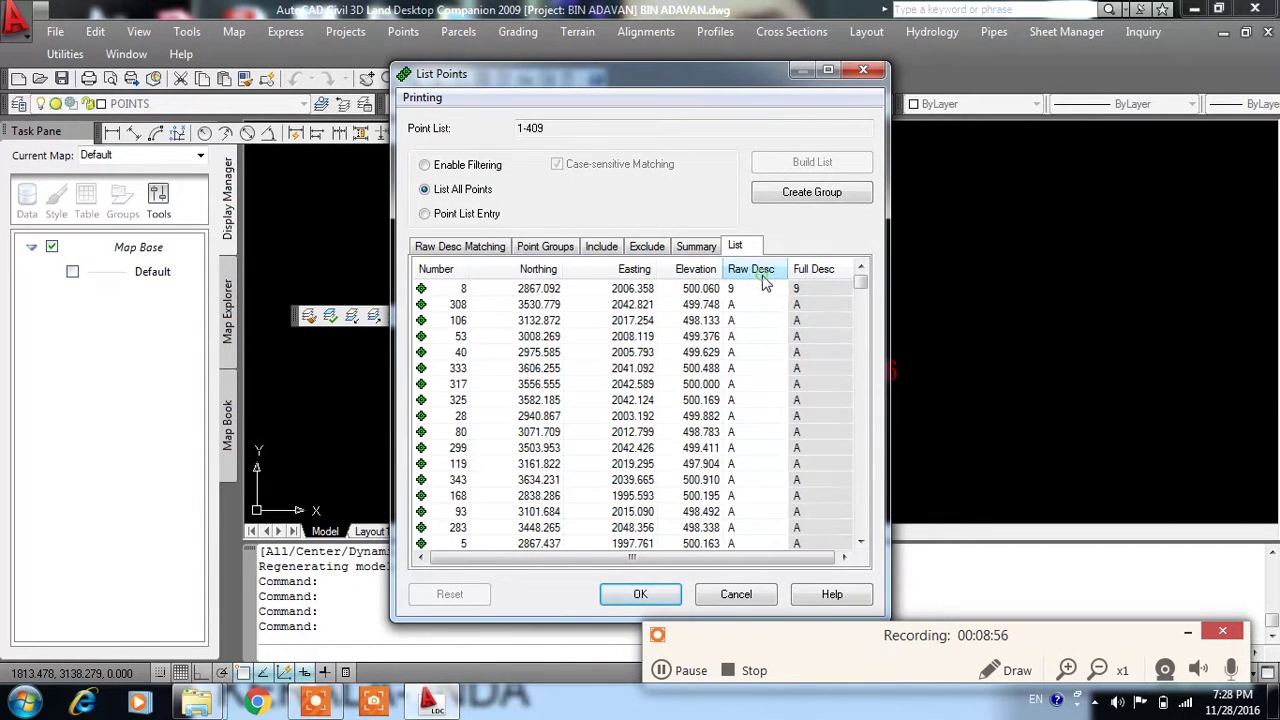
- Select the BM1–BM3 benchmark rows and remove them from the drawing
{"action": "mouse_move", "coordinate": [859, 284]}
{"action": "left_mouse_down"}
{"action": "mouse_move", "coordinate": [864, 487]}
{"action": "mouse_move", "coordinate": [881, 321]}
{"action": "mouse_move", "coordinate": [878, 345]}
{"action": "left_mouse_up"}
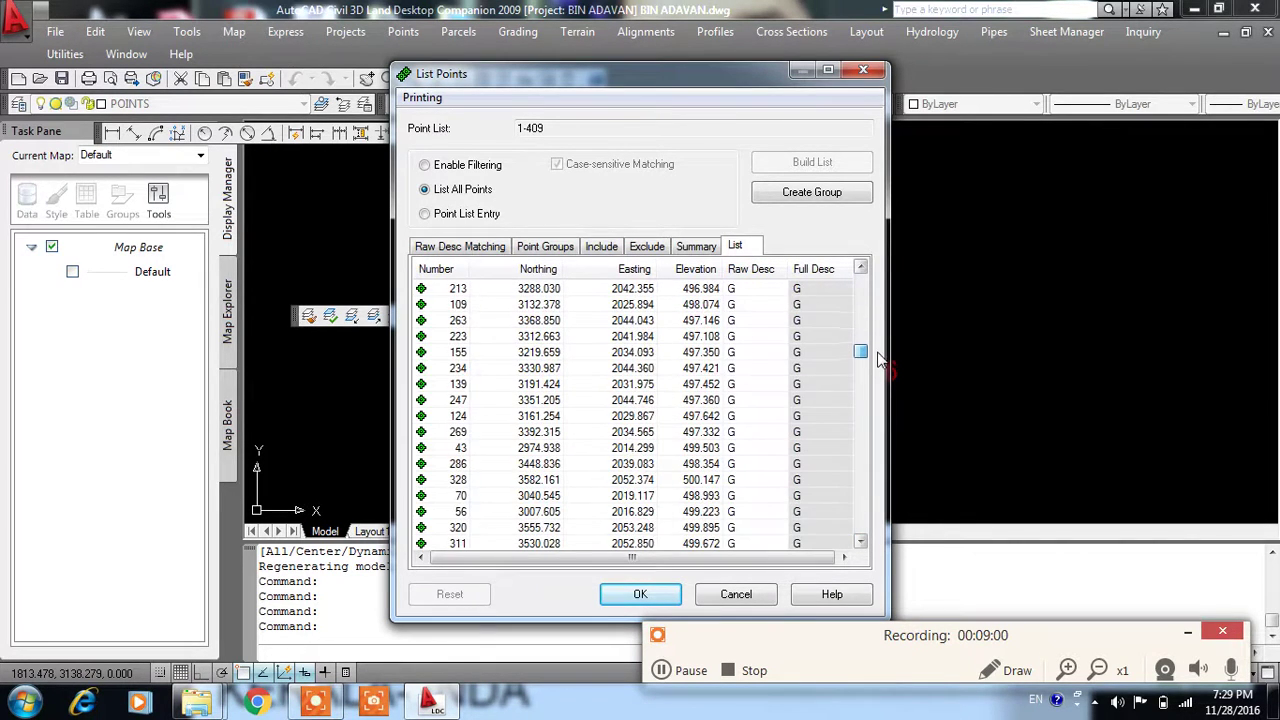
{"action": "left_click", "coordinate": [797, 465]}
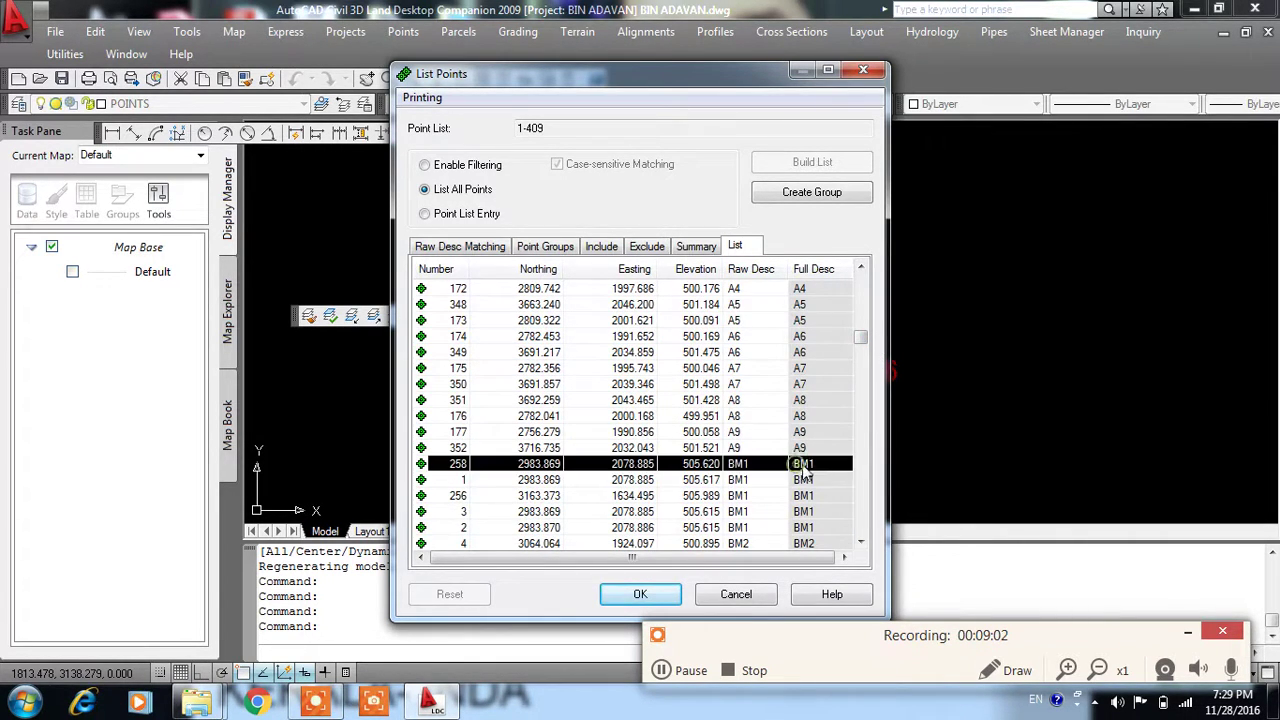
{"action": "scroll", "coordinate": [805, 475], "scroll_direction": "down", "scroll_amount": 4}
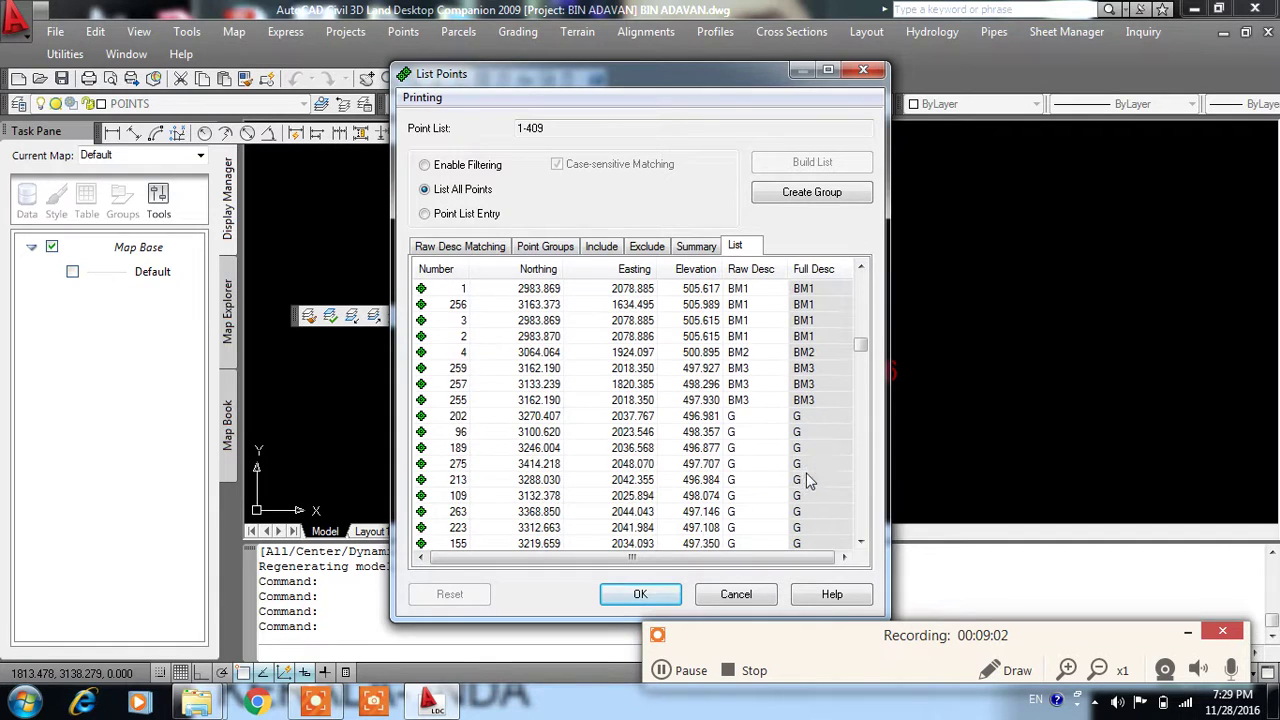
{"action": "left_click", "coordinate": [815, 401], "text": "shift"}
{"action": "right_click", "coordinate": [762, 352]}
{"action": "left_click", "coordinate": [800, 383]}
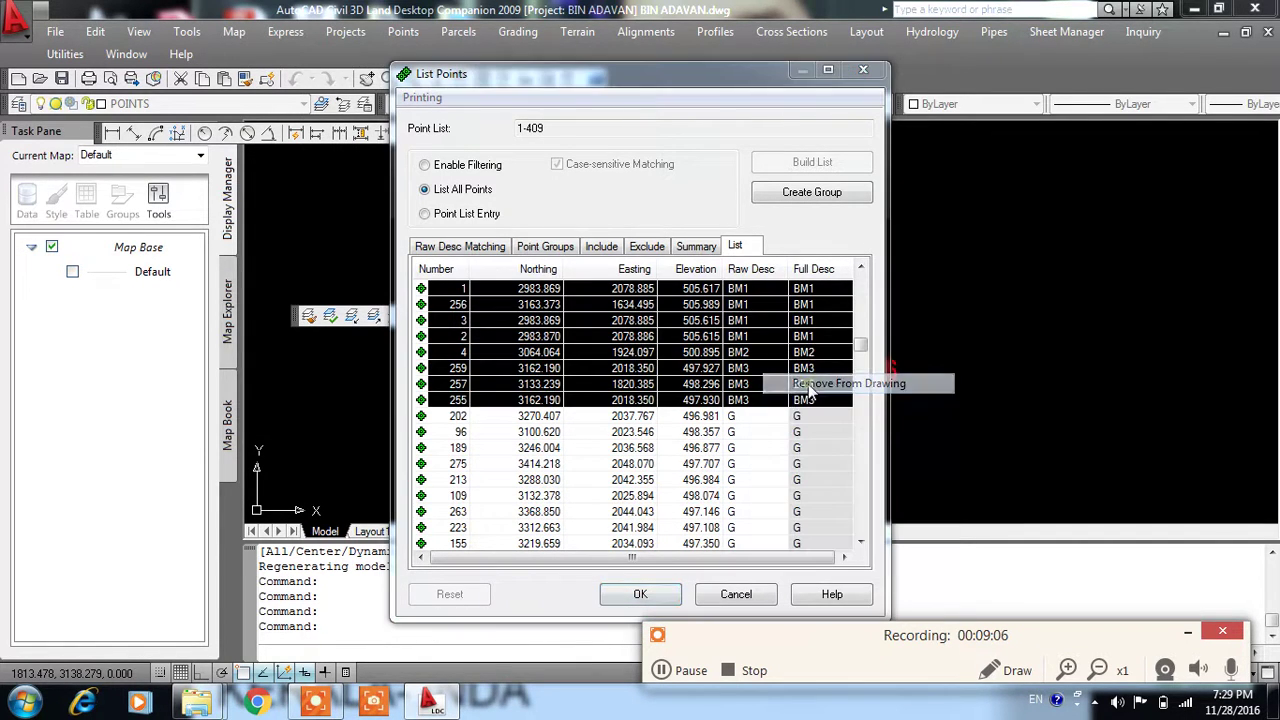
{"action": "left_click", "coordinate": [566, 393]}
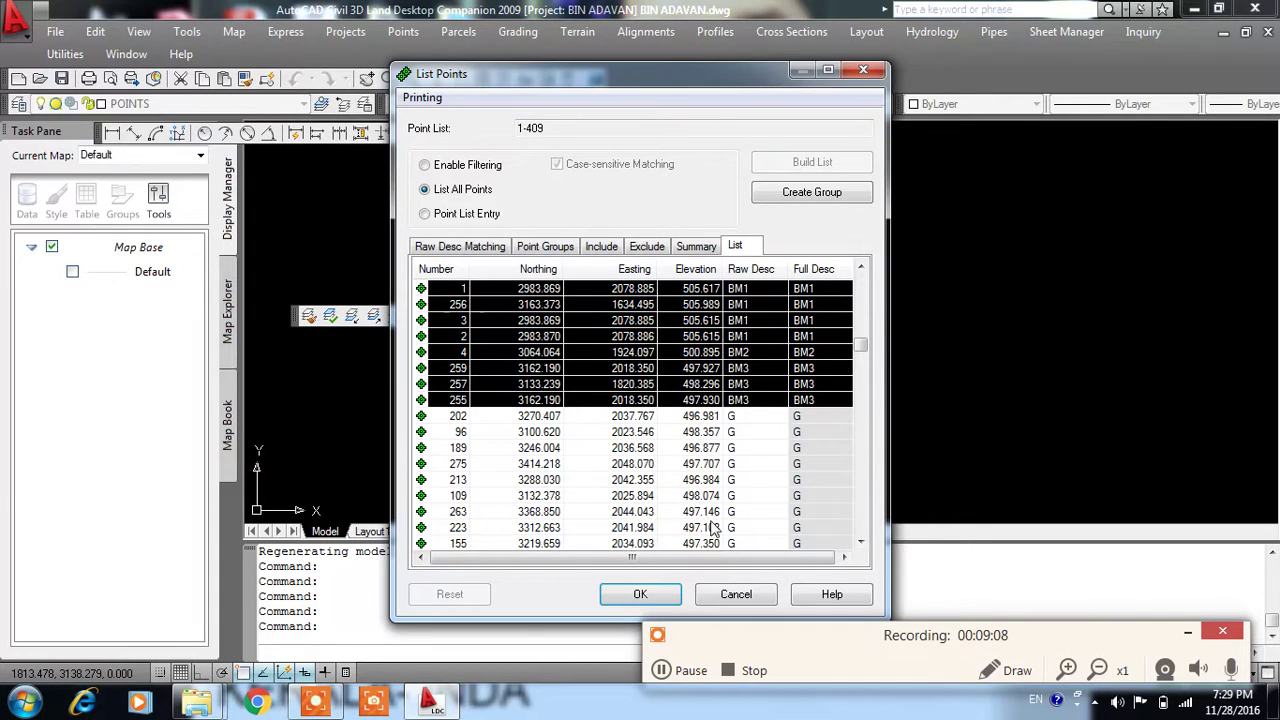
{"action": "left_click", "coordinate": [645, 594]}
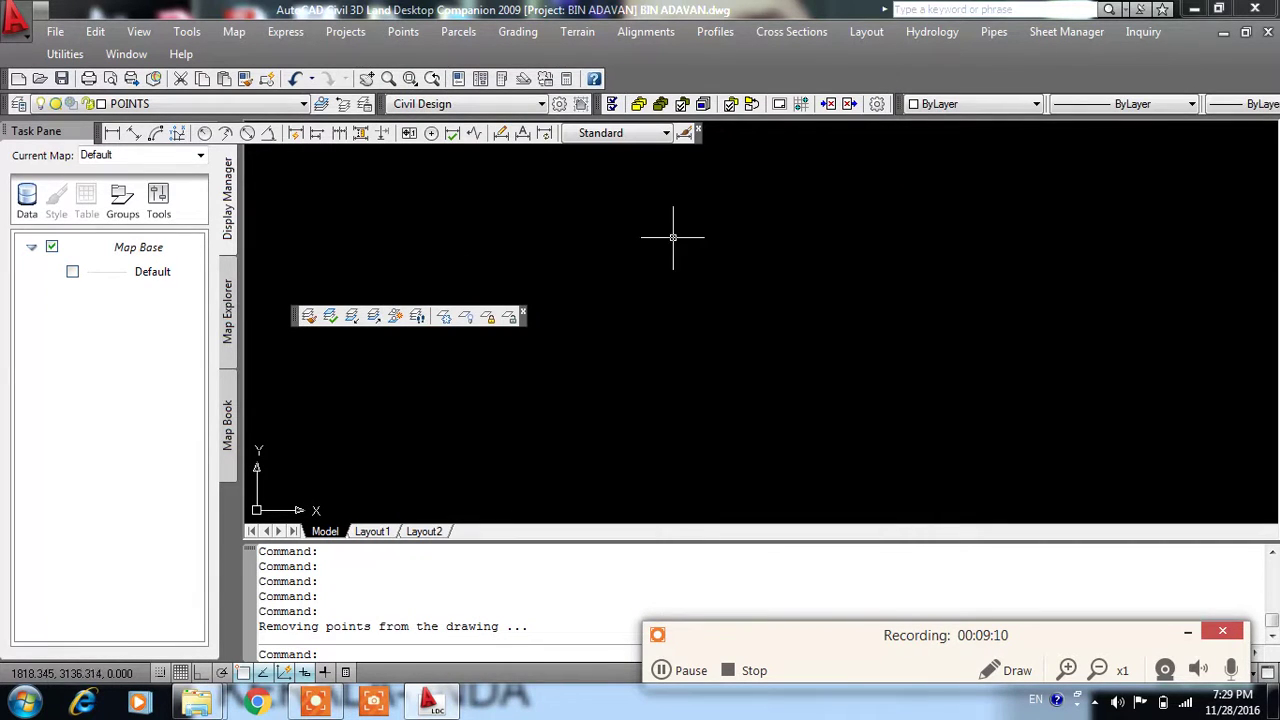
- Zoom and pan to inspect the remaining labelled points 280–288, e.g. 288 at 500.481, G2
{"action": "scroll", "coordinate": [744, 285], "scroll_direction": "down", "scroll_amount": 5}
{"action": "middle_click_drag", "start_coordinate": [814, 329], "coordinate": [778, 380]}
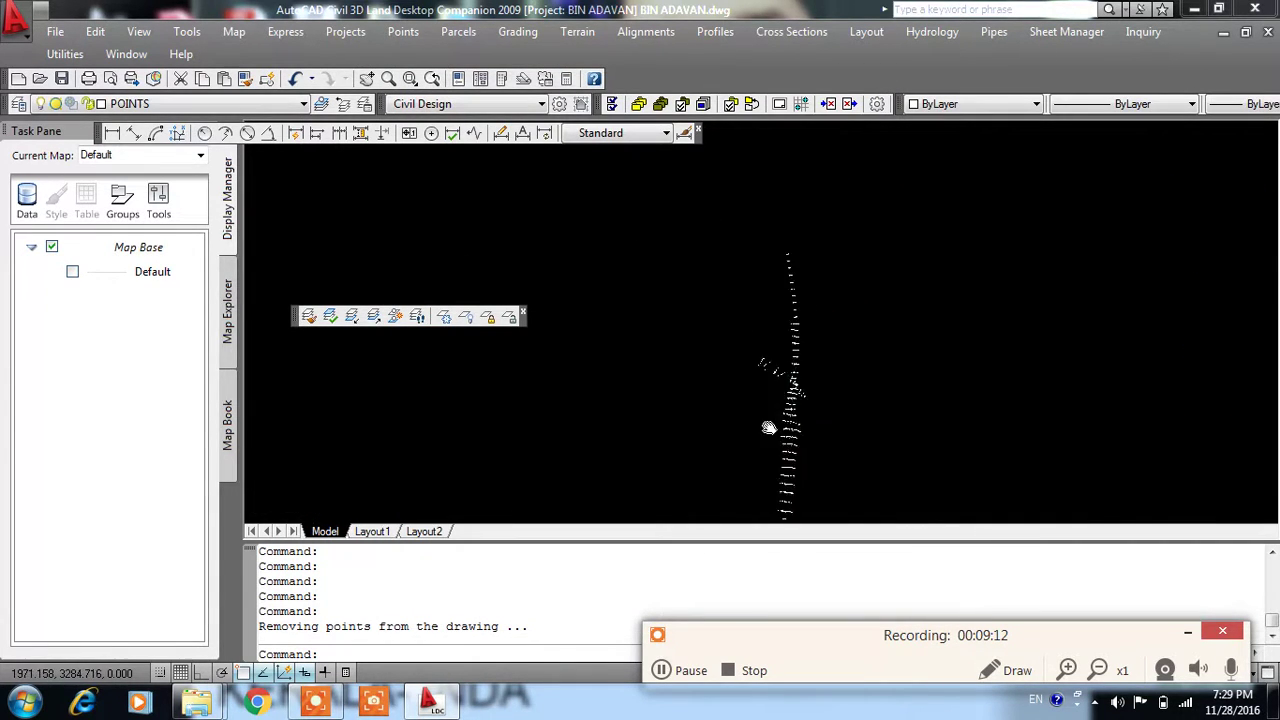
{"action": "scroll", "coordinate": [778, 380], "scroll_direction": "up", "scroll_amount": 2}
{"action": "scroll", "coordinate": [786, 466], "scroll_direction": "up", "scroll_amount": 2}
{"action": "scroll", "coordinate": [826, 463], "scroll_direction": "up", "scroll_amount": 2}
{"action": "scroll", "coordinate": [789, 403], "scroll_direction": "up", "scroll_amount": 2}
{"action": "scroll", "coordinate": [765, 299], "scroll_direction": "down", "scroll_amount": 3}
{"action": "scroll", "coordinate": [811, 371], "scroll_direction": "up", "scroll_amount": 2}
{"action": "scroll", "coordinate": [589, 292], "scroll_direction": "up", "scroll_amount": 2}
{"action": "scroll", "coordinate": [545, 328], "scroll_direction": "up", "scroll_amount": 2}
{"action": "scroll", "coordinate": [757, 251], "scroll_direction": "down", "scroll_amount": 3}
{"action": "scroll", "coordinate": [800, 255], "scroll_direction": "down", "scroll_amount": 2}
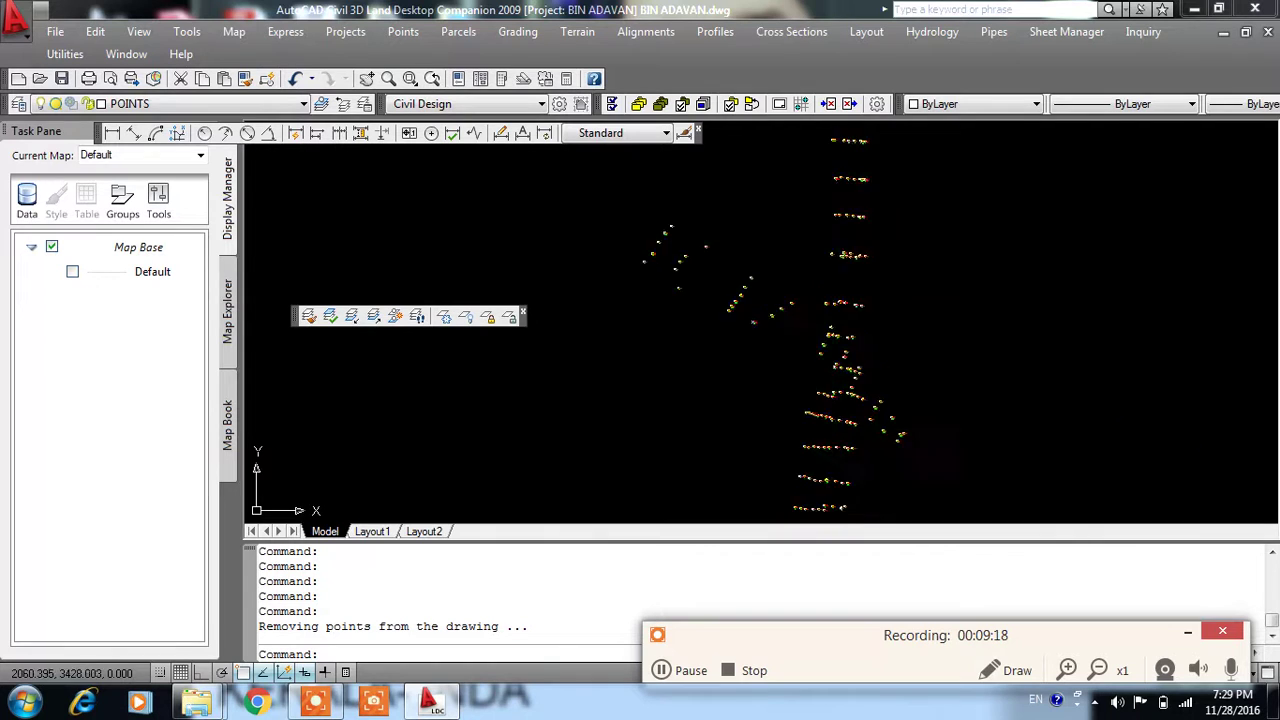
{"action": "scroll", "coordinate": [858, 258], "scroll_direction": "up", "scroll_amount": 2}
{"action": "scroll", "coordinate": [766, 143], "scroll_direction": "up", "scroll_amount": 3}
{"action": "scroll", "coordinate": [690, 332], "scroll_direction": "up", "scroll_amount": 1}
{"action": "middle_click_drag", "start_coordinate": [690, 332], "coordinate": [683, 365]}
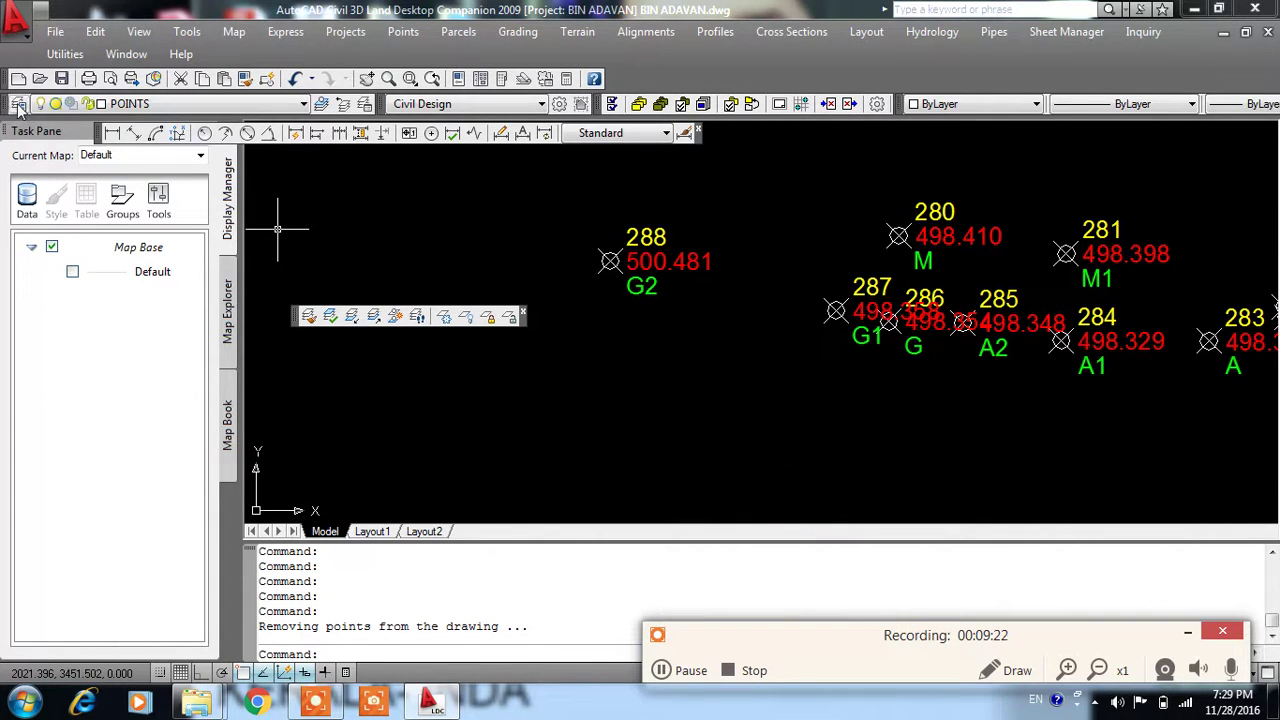
{"action": "left_click", "coordinate": [18, 104]}
- Create new layers G, A and M in the Layer Properties Manager
{"action": "left_click", "coordinate": [266, 90]}
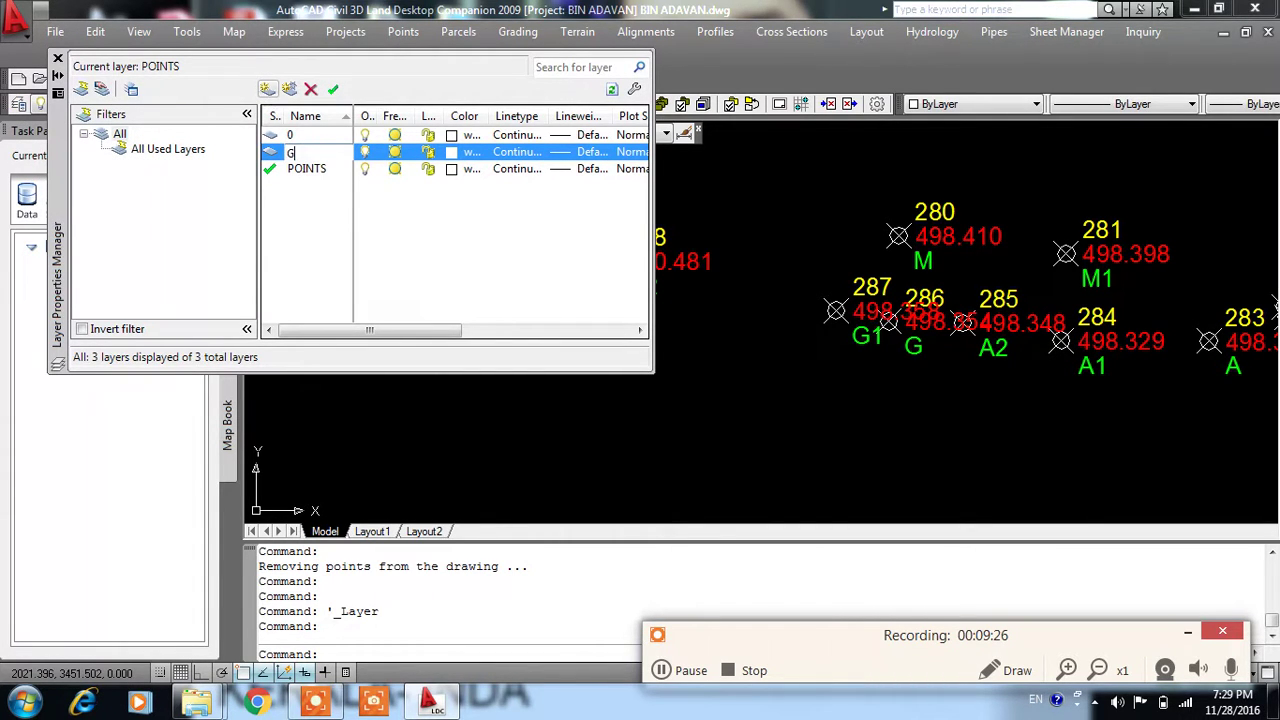
{"action": "left_click", "coordinate": [268, 90]}
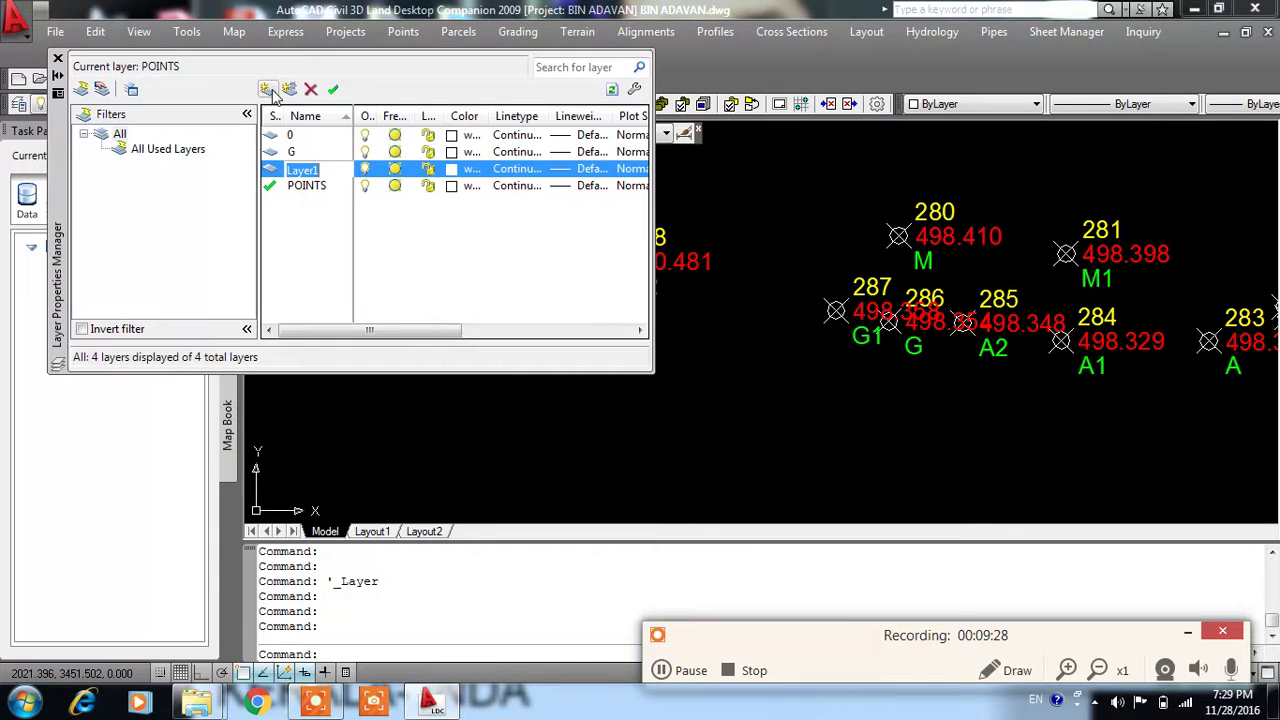
{"action": "left_click", "coordinate": [268, 90]}
{"action": "type", "text": "M"}
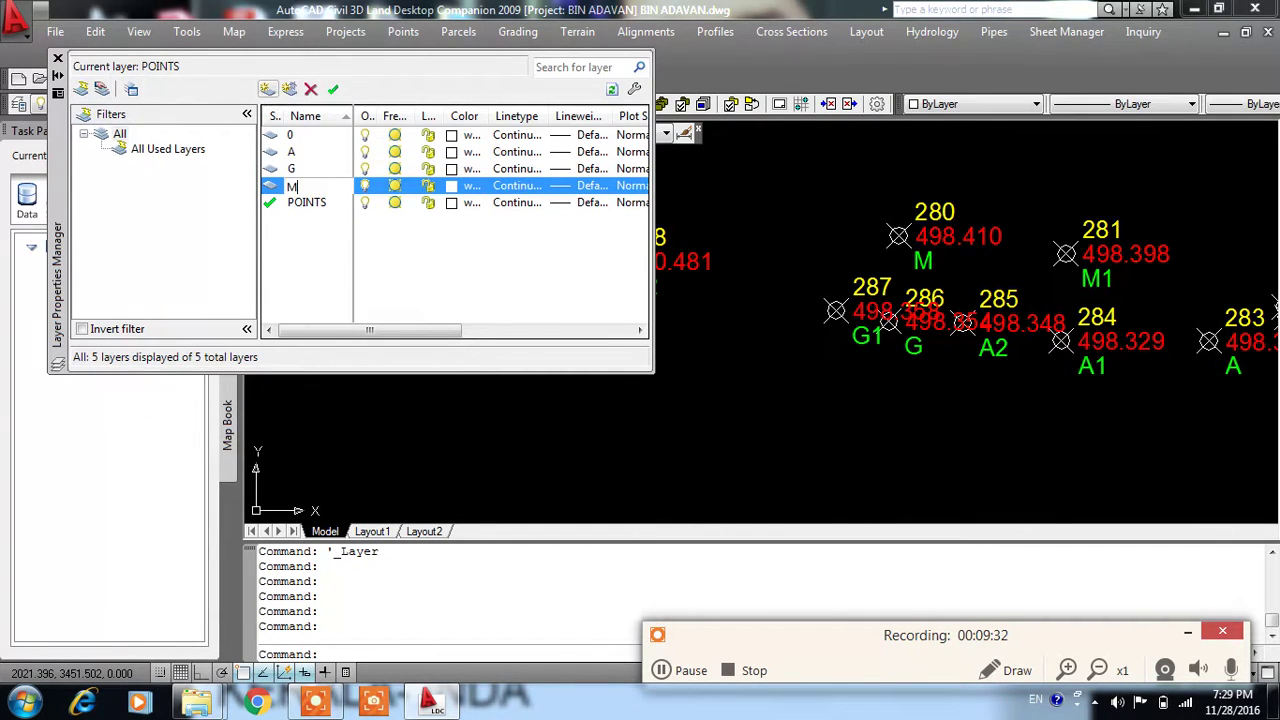
{"action": "left_click", "coordinate": [274, 88]}
{"action": "left_click", "coordinate": [333, 89]}
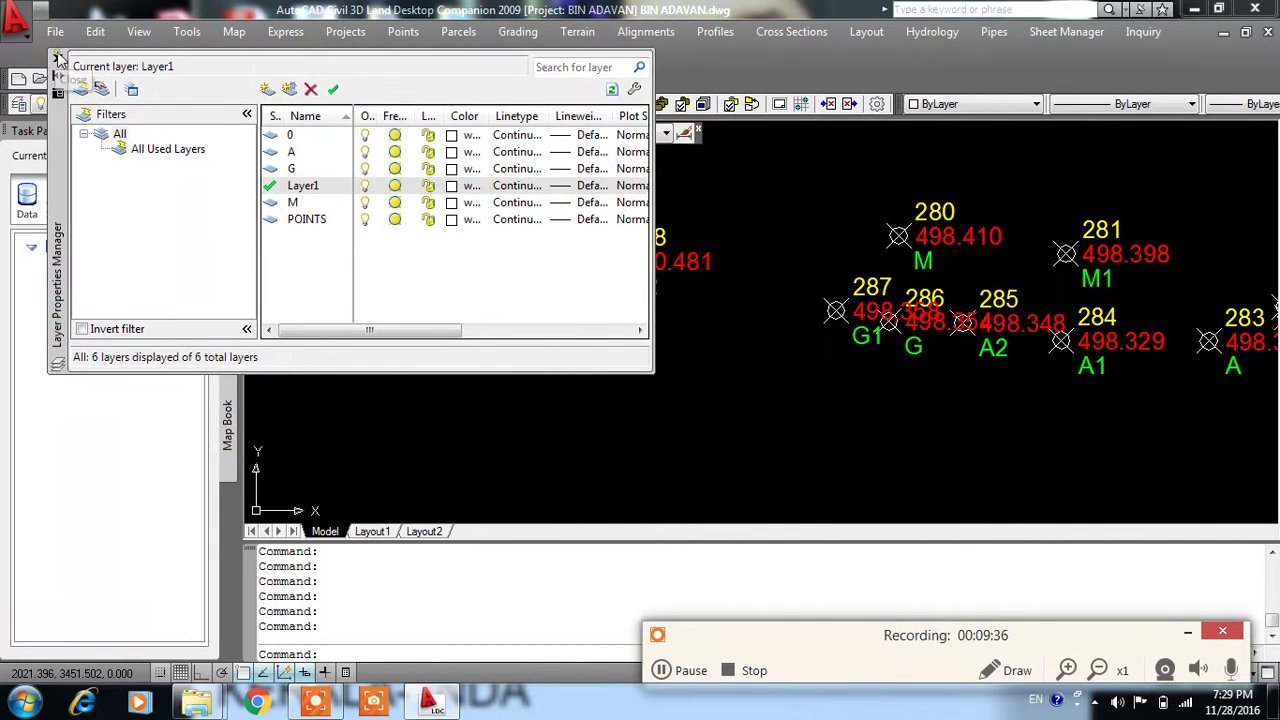
{"action": "left_click", "coordinate": [57, 58]}
- Make G the current layer from the layer dropdown
{"action": "left_click", "coordinate": [228, 104]}
{"action": "left_click", "coordinate": [120, 146]}
{"action": "scroll", "coordinate": [563, 290], "scroll_direction": "down", "scroll_amount": 2}
{"action": "scroll", "coordinate": [586, 386], "scroll_direction": "down", "scroll_amount": 5}
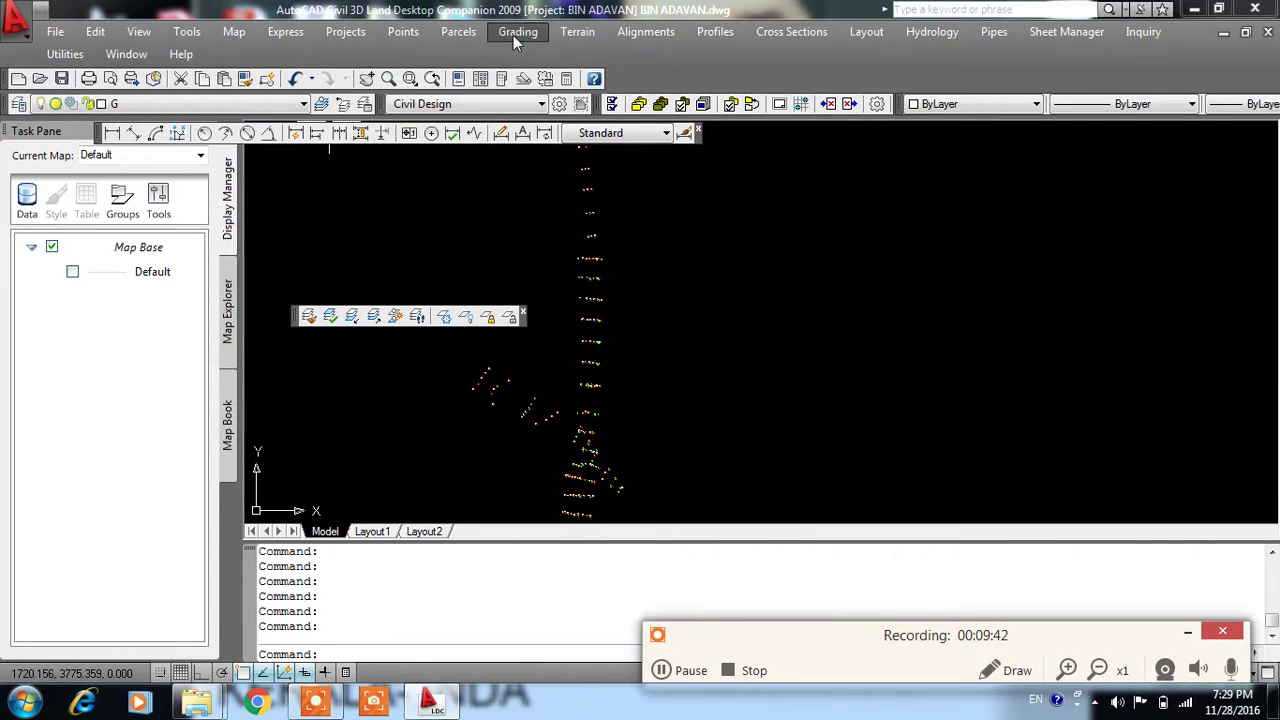
- List the project points and sort the table by Raw Desc
{"action": "left_click", "coordinate": [403, 31]}
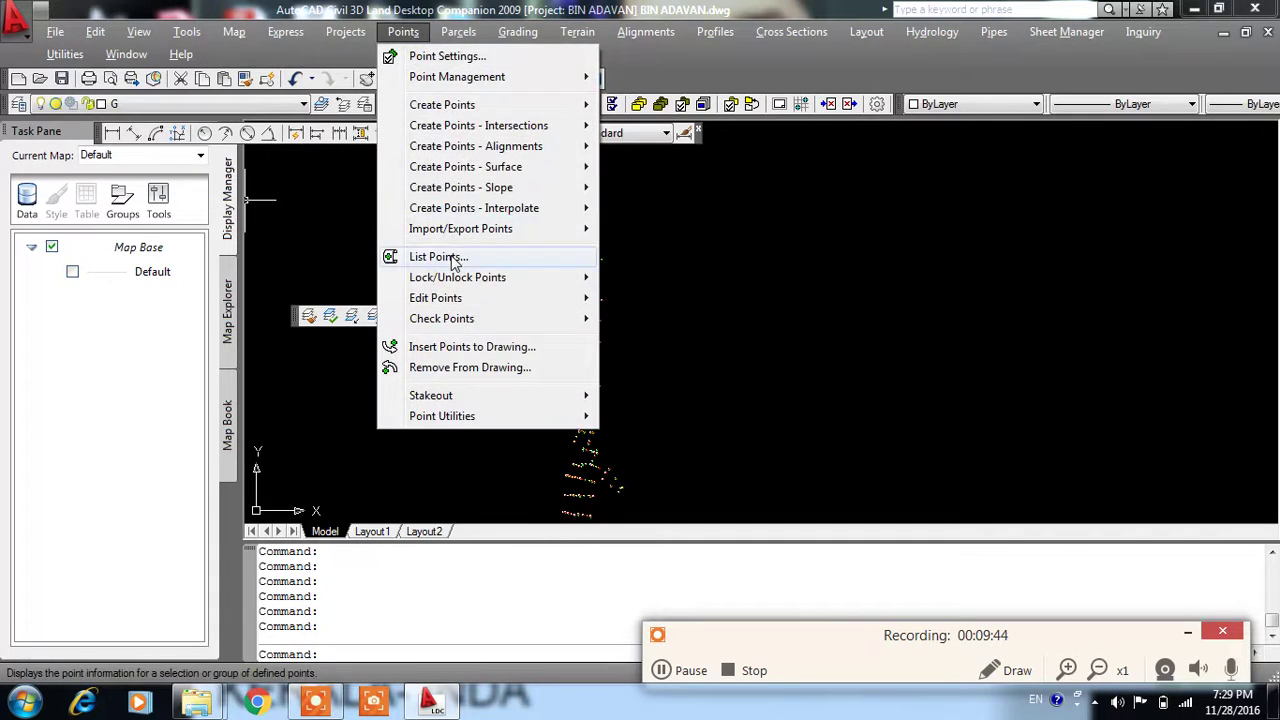
{"action": "left_click", "coordinate": [438, 257]}
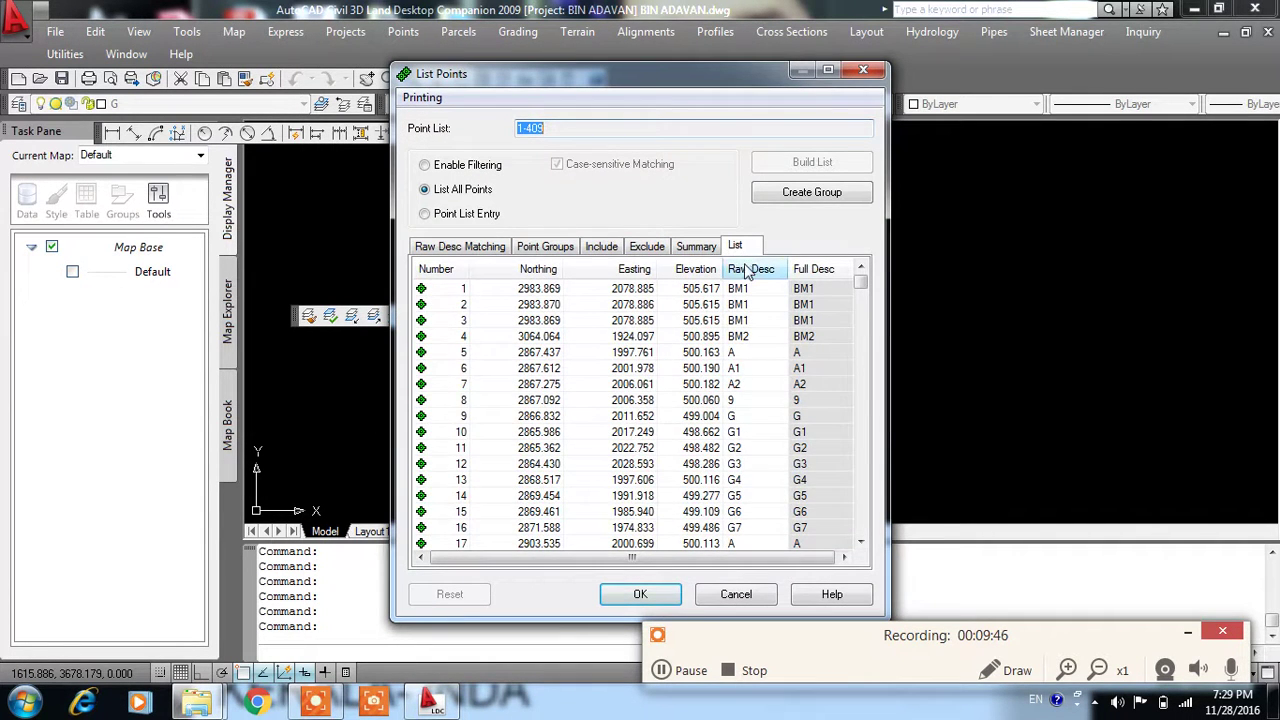
{"action": "left_click", "coordinate": [750, 269]}
{"action": "left_click_drag", "start_coordinate": [860, 287], "coordinate": [857, 343]}
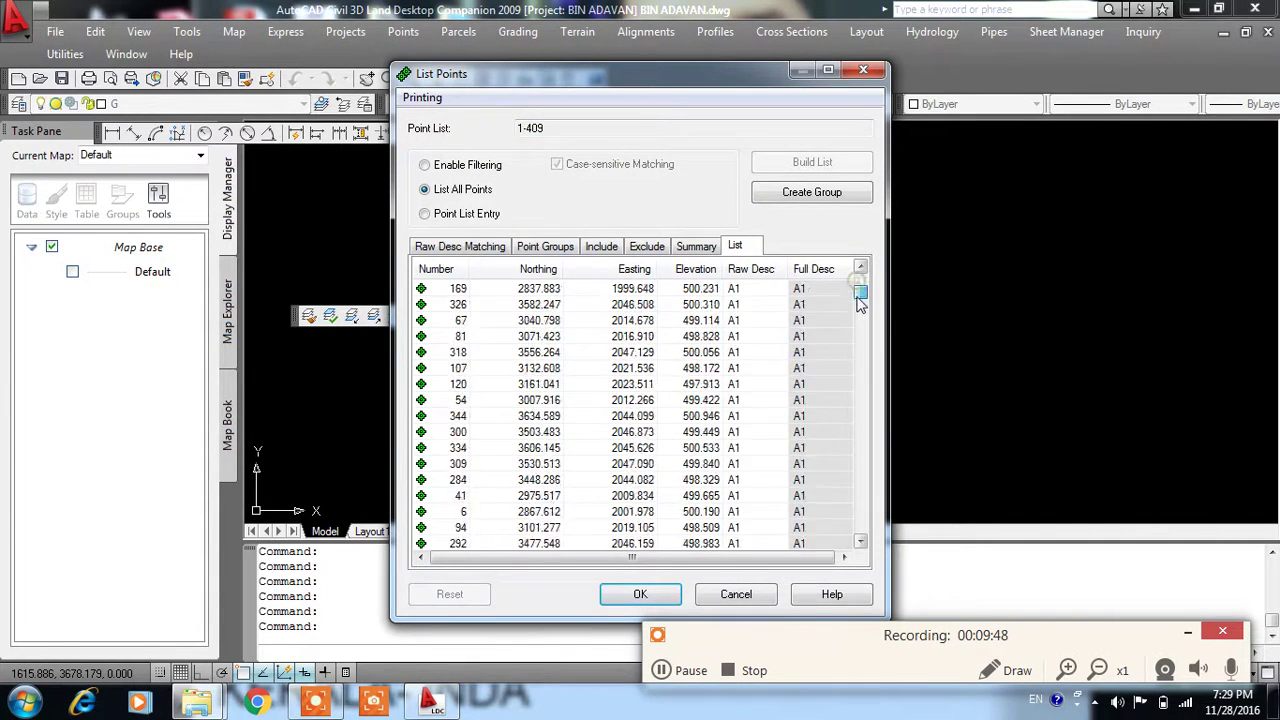
{"action": "scroll", "coordinate": [855, 341], "scroll_direction": "up", "scroll_amount": 1}
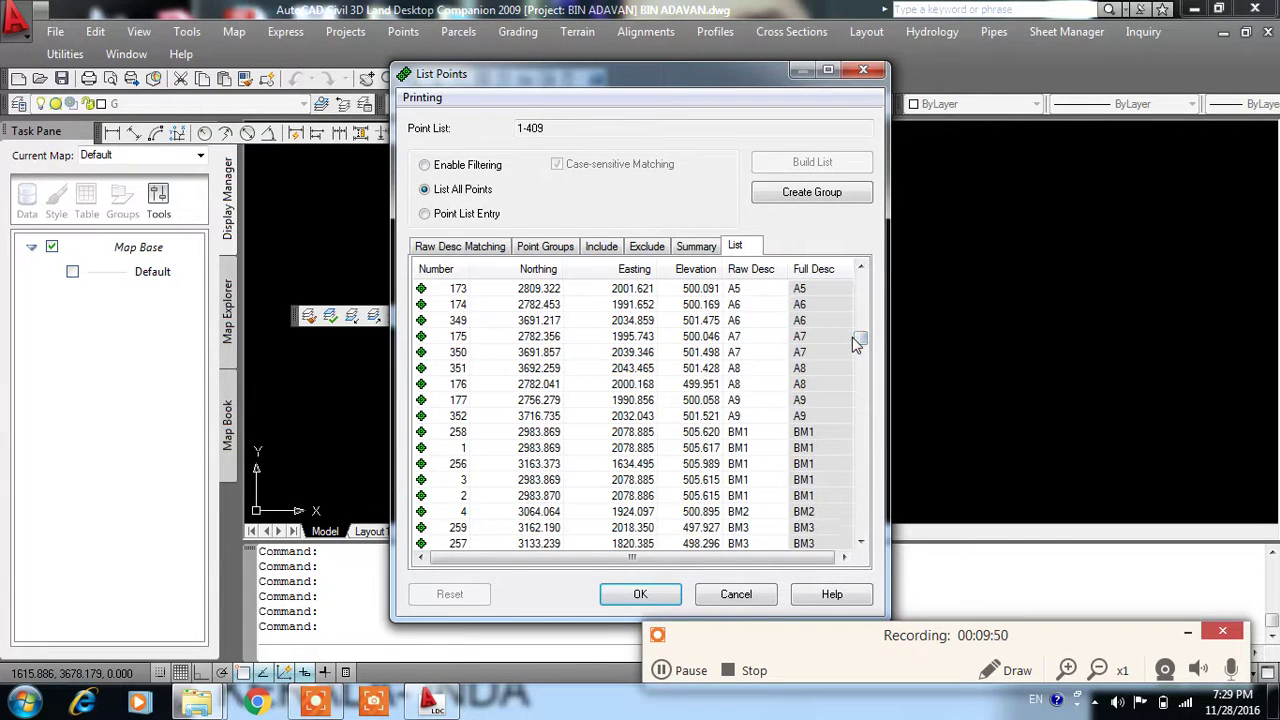
{"action": "scroll", "coordinate": [847, 383], "scroll_direction": "down", "scroll_amount": 3}
- Scroll through the 409-point table, reviewing raw-description groups such as G9 and M
{"action": "left_click", "coordinate": [803, 432]}
{"action": "scroll", "coordinate": [790, 432], "scroll_direction": "down", "scroll_amount": 7}
{"action": "scroll", "coordinate": [780, 432], "scroll_direction": "down", "scroll_amount": 7}
{"action": "scroll", "coordinate": [768, 432], "scroll_direction": "down", "scroll_amount": 7}
{"action": "scroll", "coordinate": [768, 432], "scroll_direction": "down", "scroll_amount": 5}
{"action": "scroll", "coordinate": [768, 432], "scroll_direction": "down", "scroll_amount": 5}
{"action": "scroll", "coordinate": [768, 432], "scroll_direction": "down", "scroll_amount": 5}
{"action": "scroll", "coordinate": [768, 432], "scroll_direction": "down", "scroll_amount": 5}
{"action": "scroll", "coordinate": [768, 432], "scroll_direction": "down", "scroll_amount": 5}
{"action": "scroll", "coordinate": [771, 430], "scroll_direction": "down", "scroll_amount": 5}
{"action": "scroll", "coordinate": [771, 430], "scroll_direction": "down", "scroll_amount": 5}
{"action": "scroll", "coordinate": [800, 430], "scroll_direction": "up", "scroll_amount": 4}
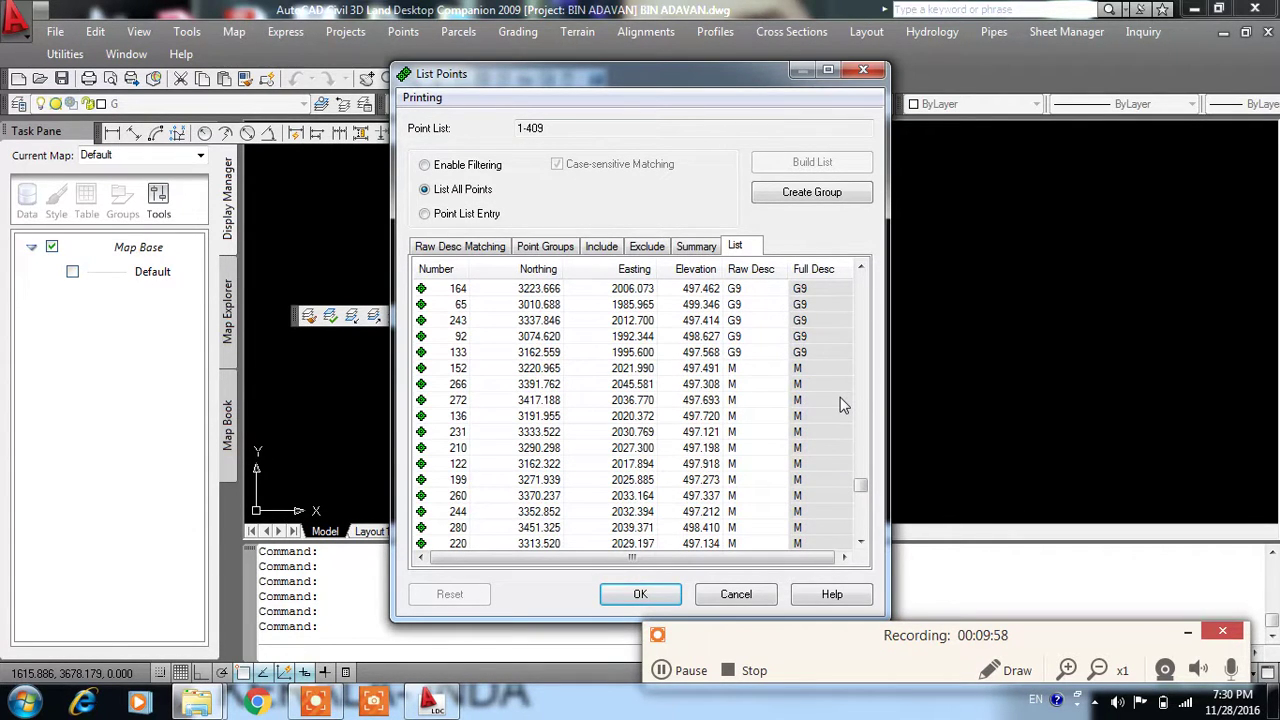